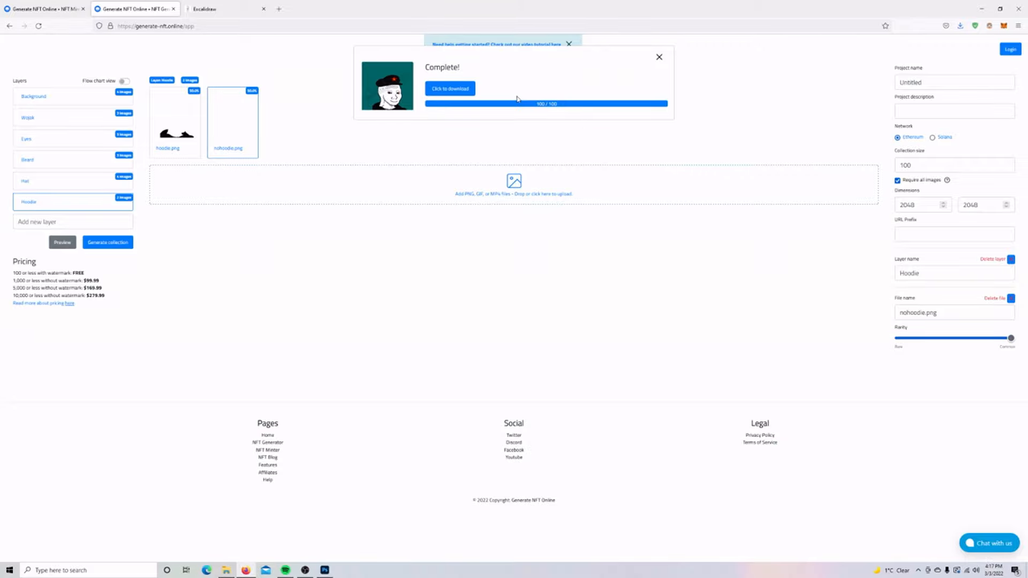
Extract the downloaded nft_art.zip archive to the desktop.
drag(392, 8, 578, 41)
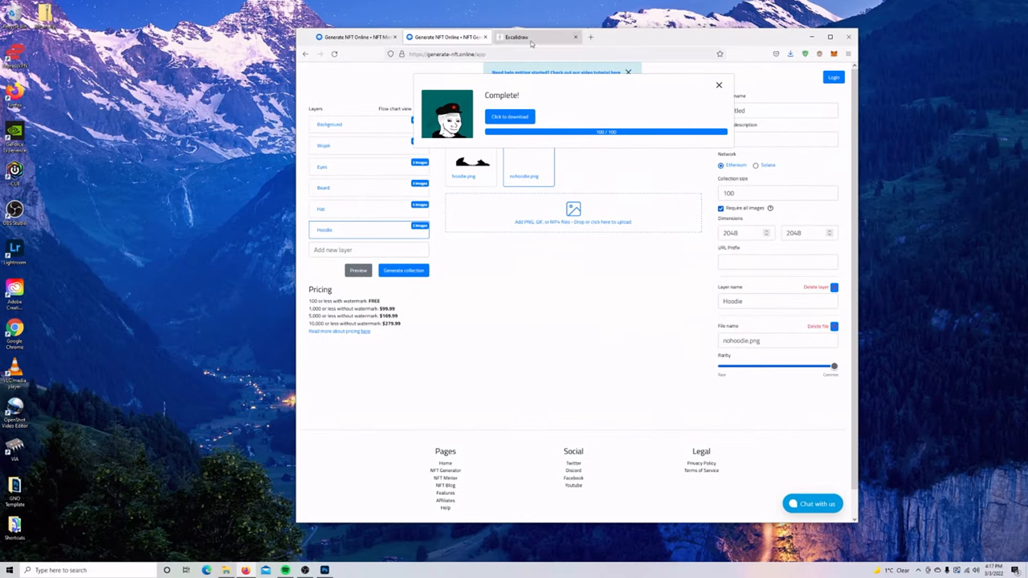
right_click(45, 16)
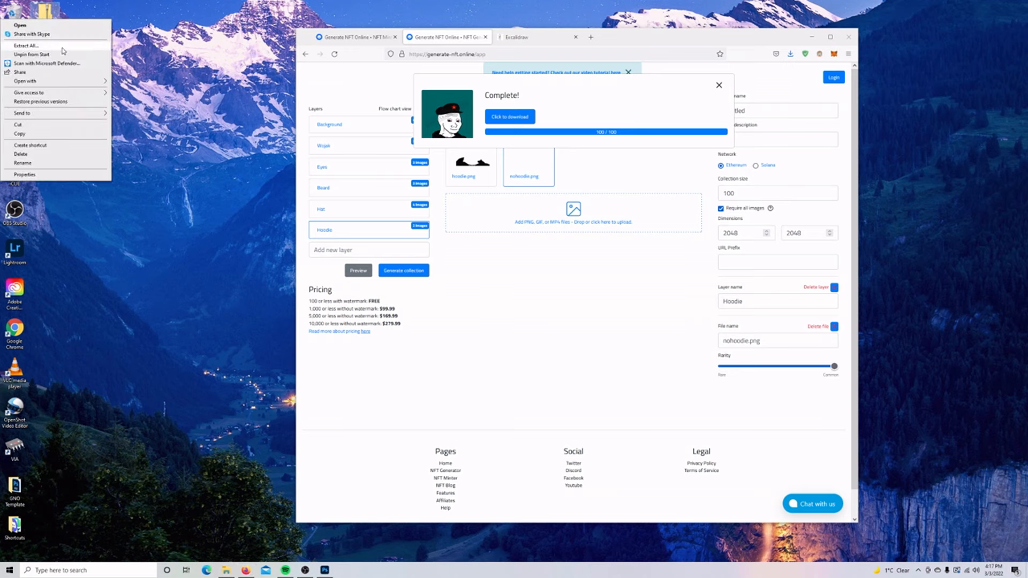
click(26, 45)
click(587, 366)
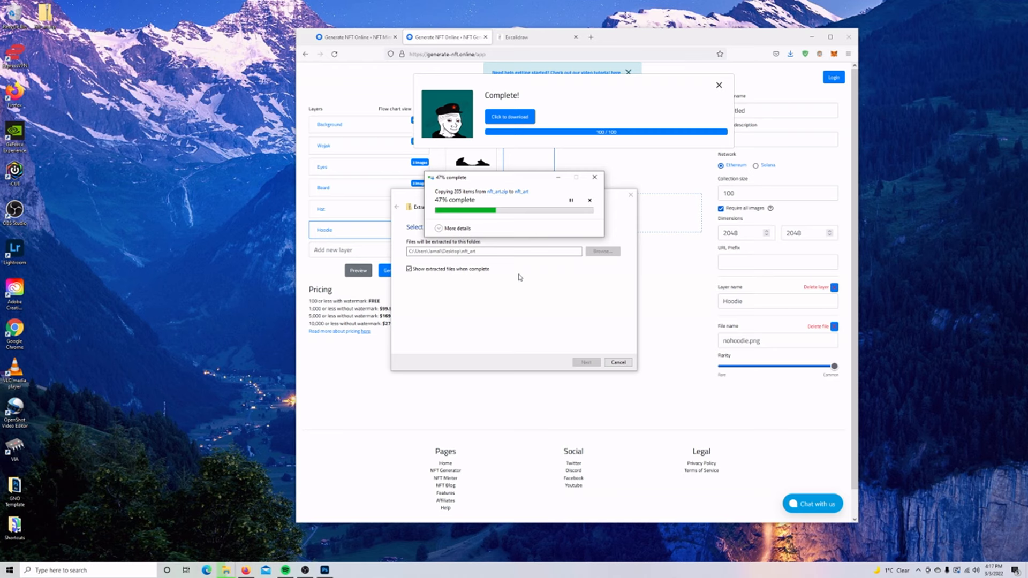
drag(482, 172, 377, 162)
Browse the art images and metadata folder, viewing 2.json in Notepad before closing it.
double_click(272, 208)
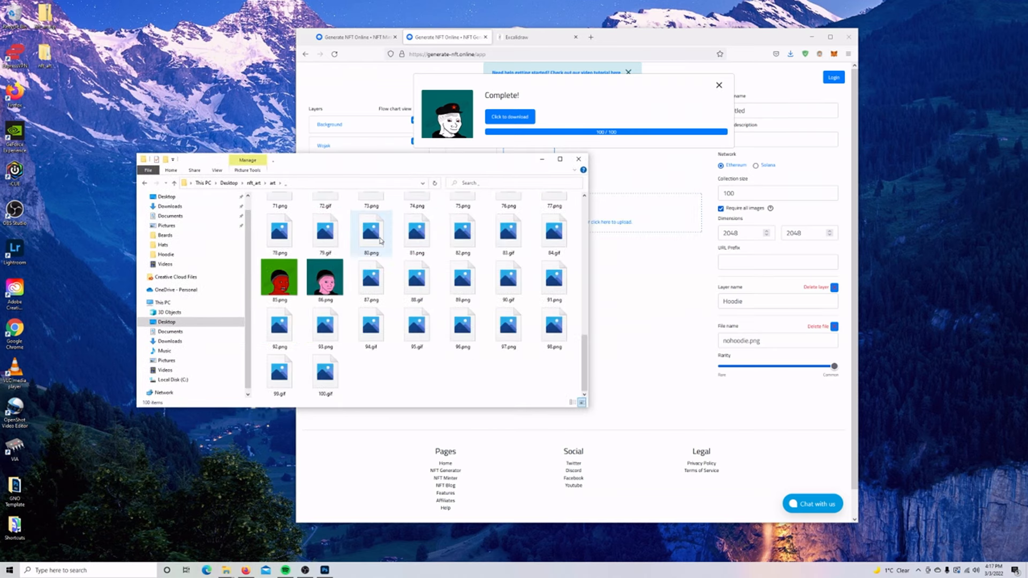
click(144, 183)
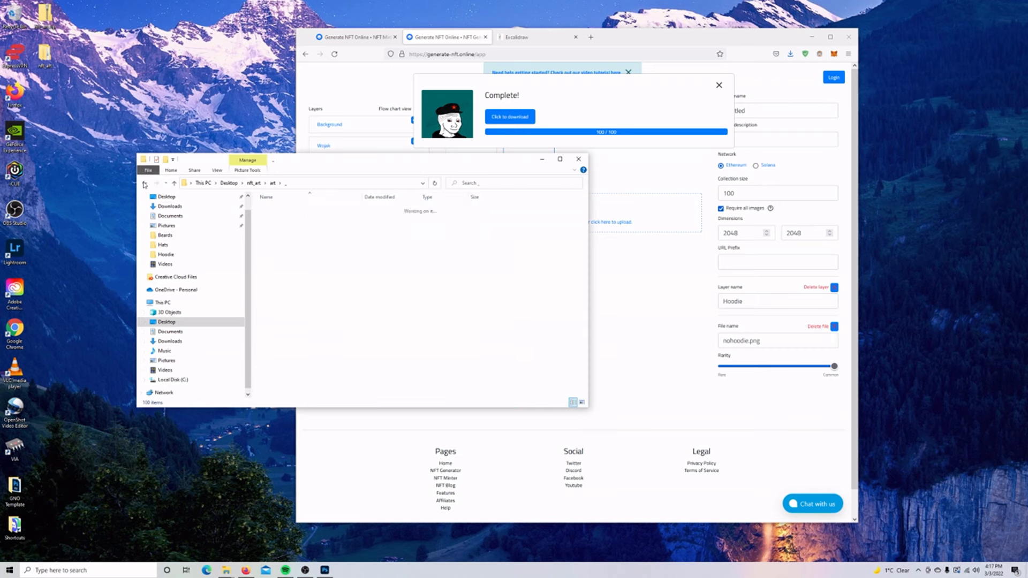
double_click(296, 218)
click(288, 210)
double_click(287, 210)
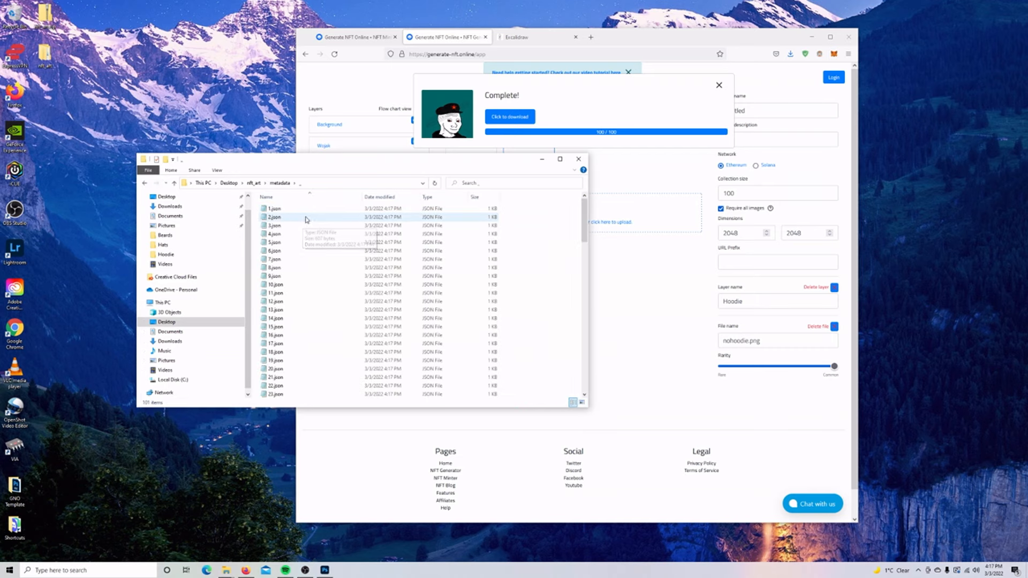
double_click(299, 217)
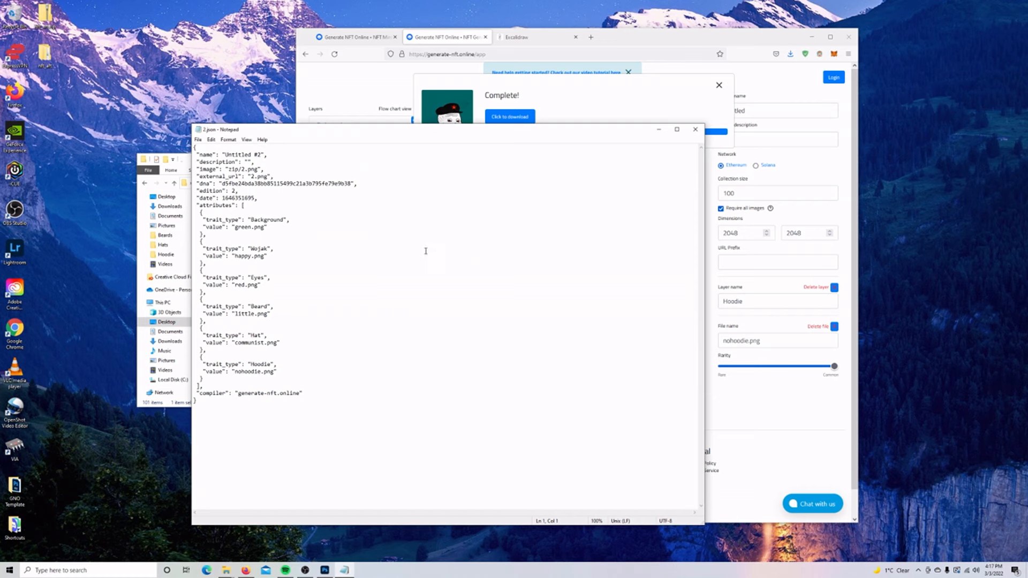
drag(426, 243, 310, 164)
click(406, 248)
click(691, 130)
drag(644, 39, 580, 37)
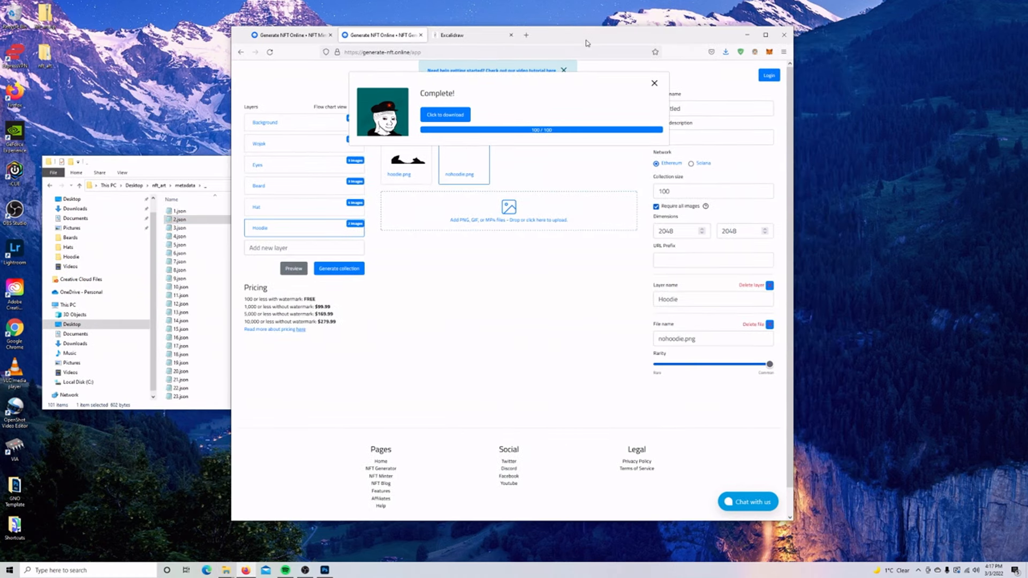
Register a Generate NFT Online account with an email address and password.
click(654, 83)
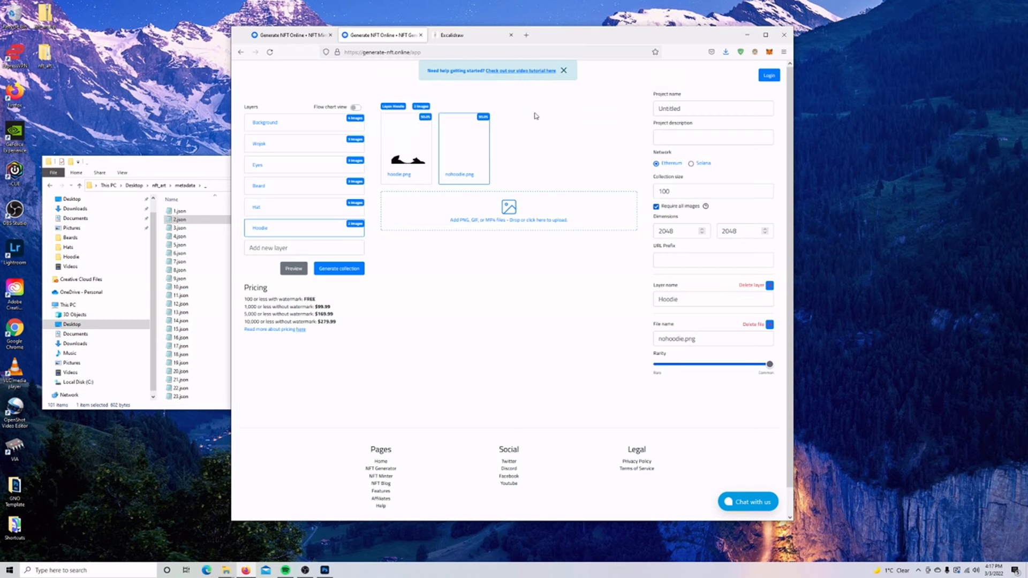
click(299, 35)
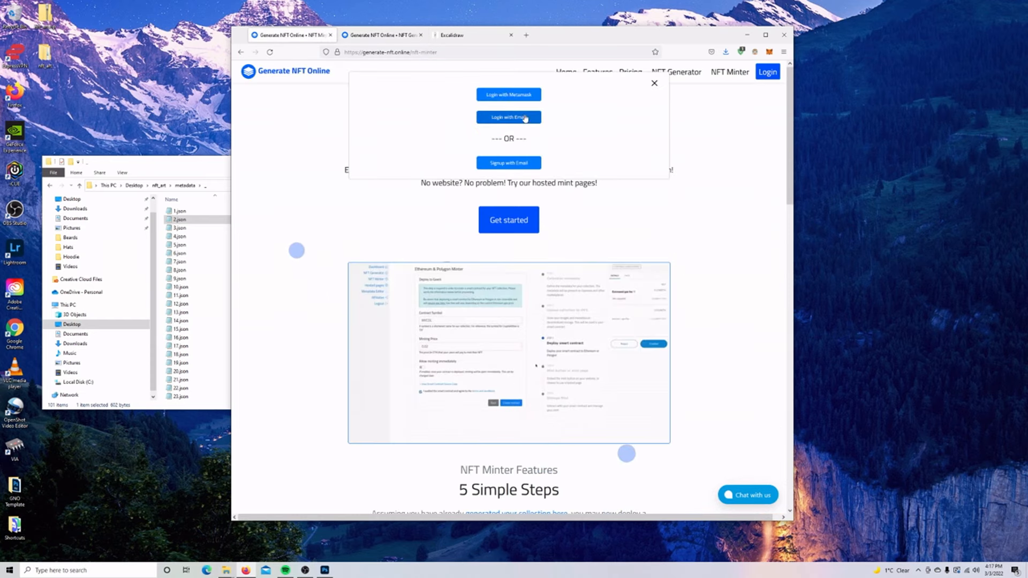
click(526, 164)
click(507, 114)
key(Tab)
text(••••••••)
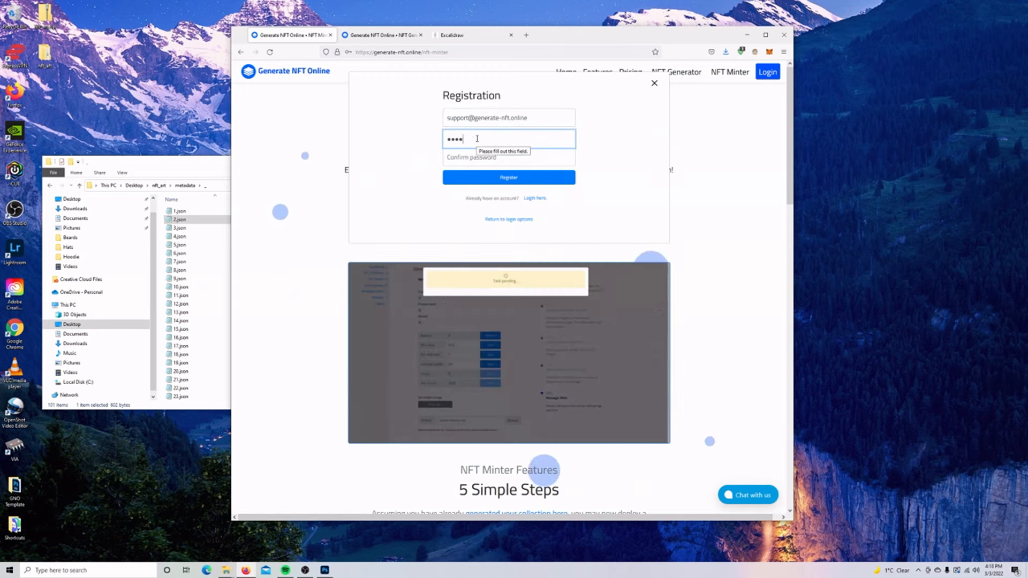
key(Tab)
text(••••••••)
key(Return)
click(453, 154)
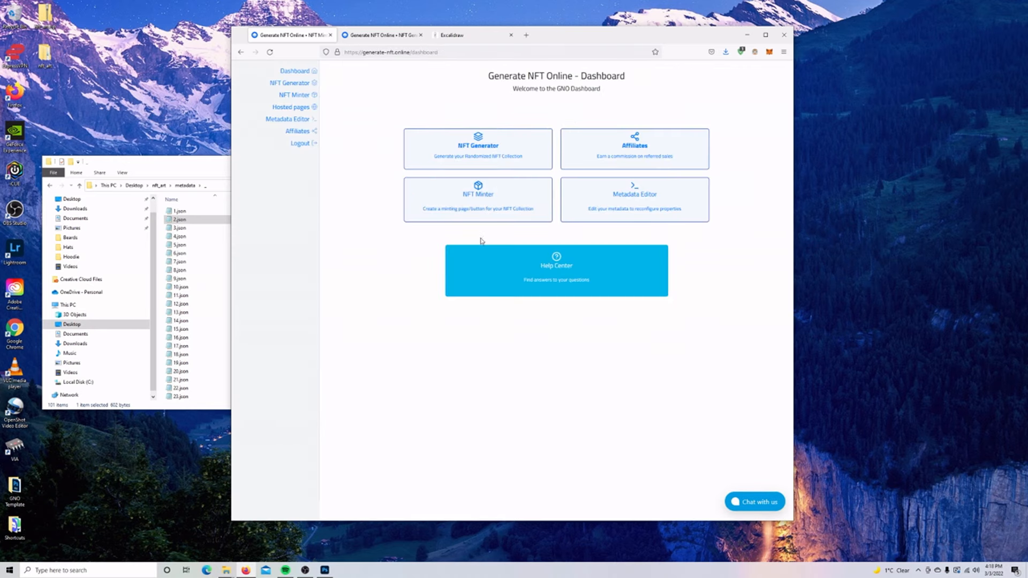
Open the NFT Minter section and connect the unlocked MetaMask wallet to the site.
click(482, 202)
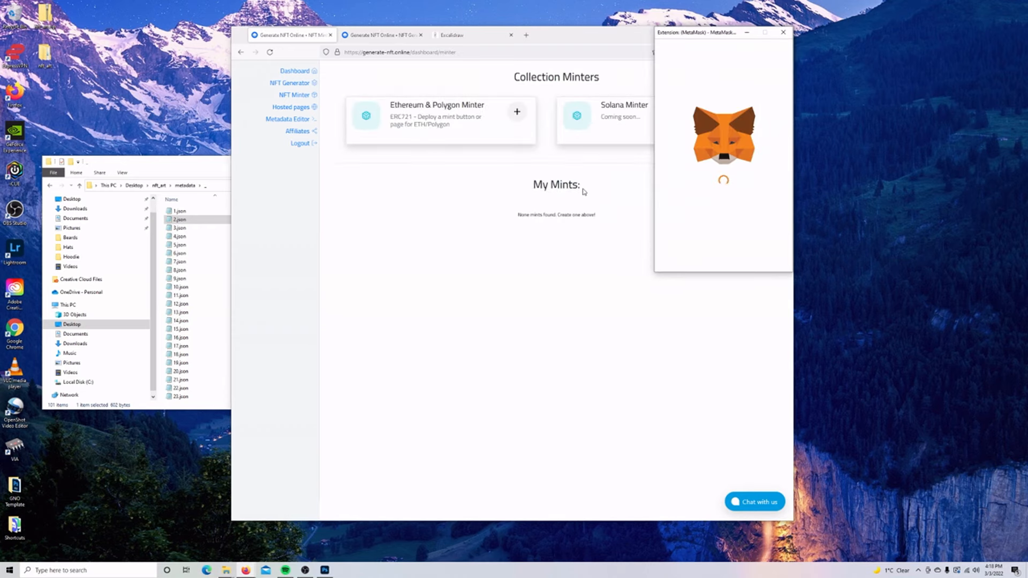
click(728, 214)
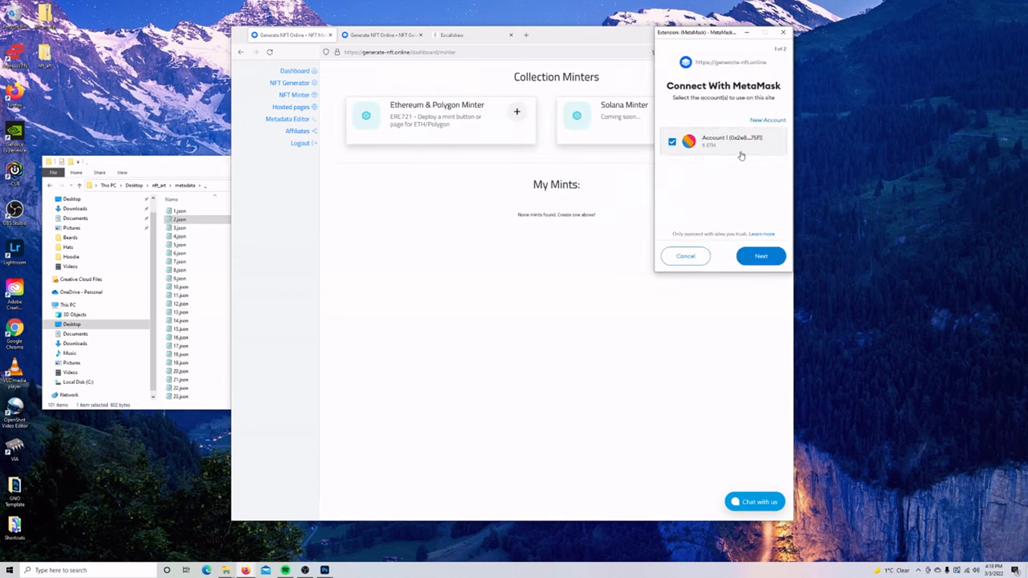
click(761, 258)
click(760, 256)
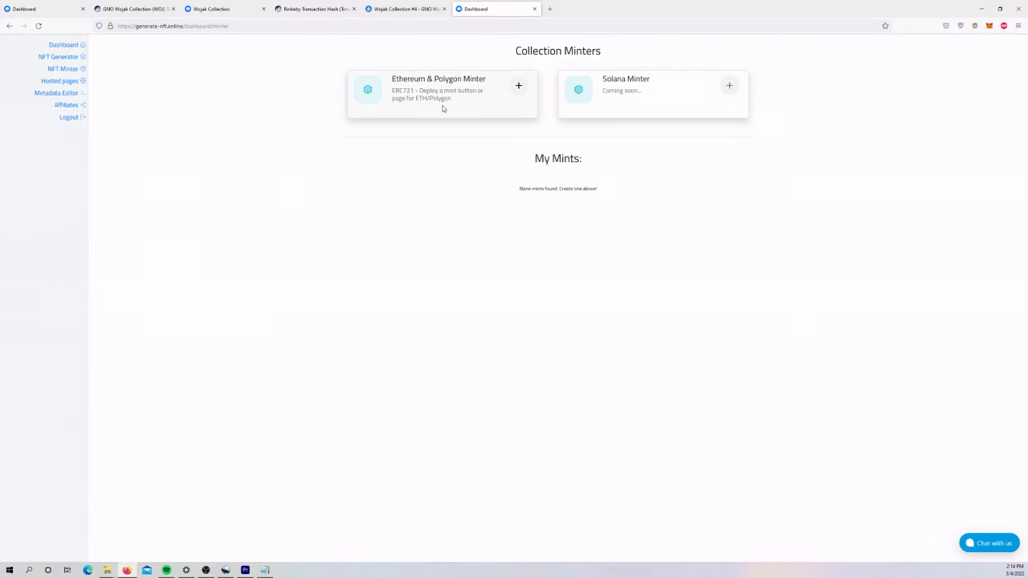
Start an Ethereum & Polygon minter on Rinkeby with the Lazy Minting + Presale + Reveal Later contract.
click(444, 107)
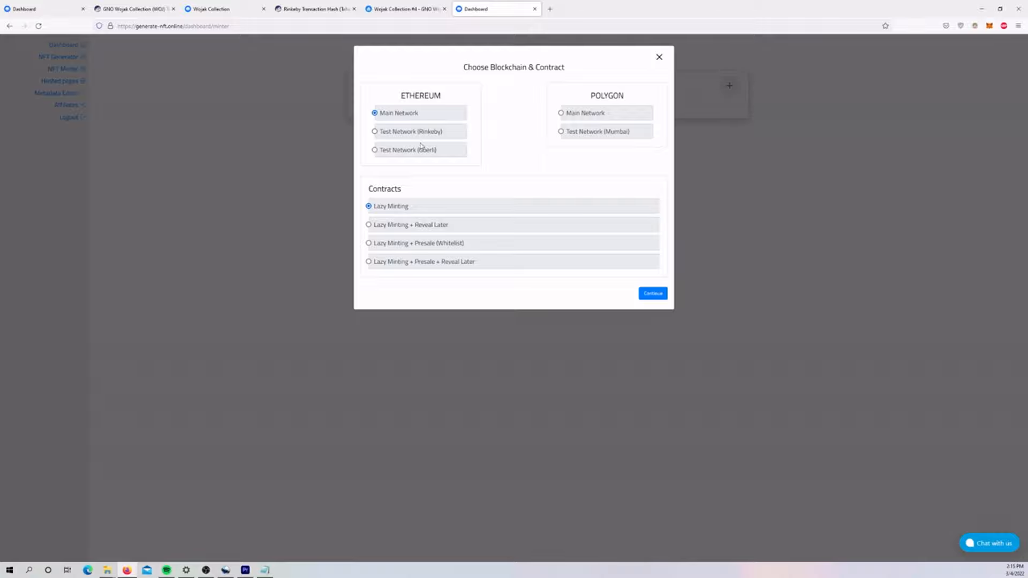
click(376, 132)
click(421, 227)
click(469, 244)
click(467, 264)
Set the collection size to 100 and name it GNO Wojak Collection.
click(653, 293)
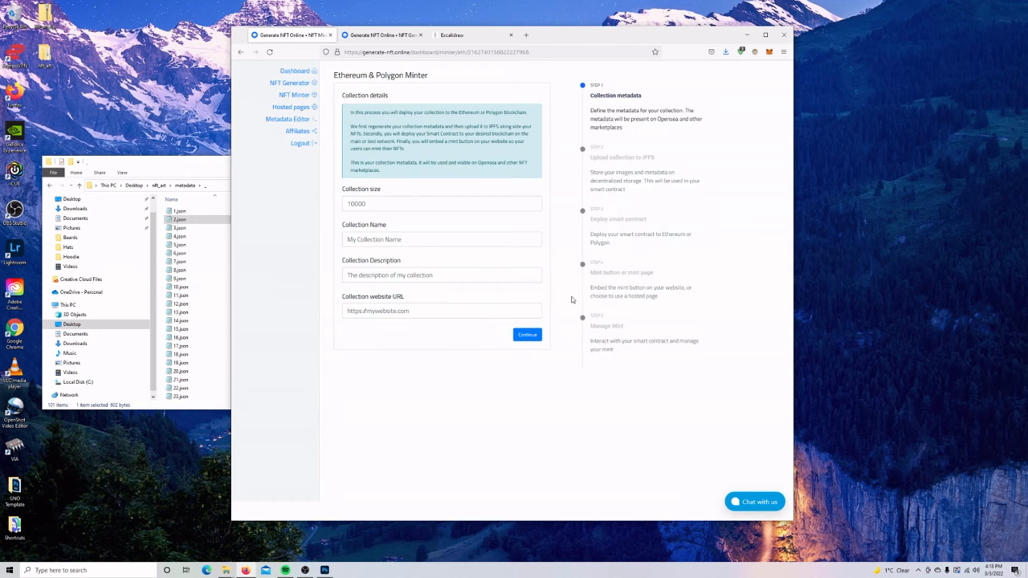
click(399, 202)
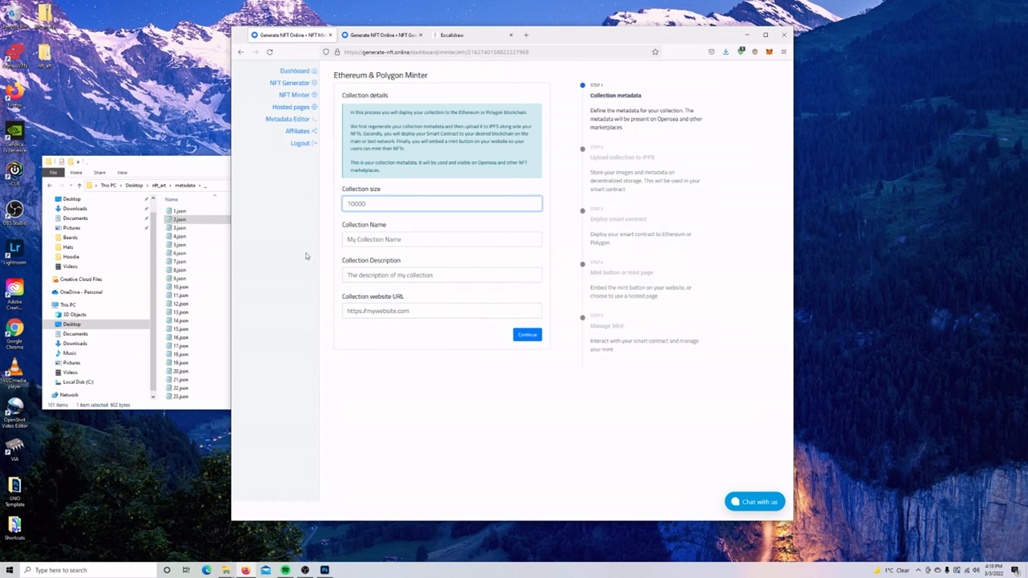
click(181, 253)
drag(484, 214, 475, 373)
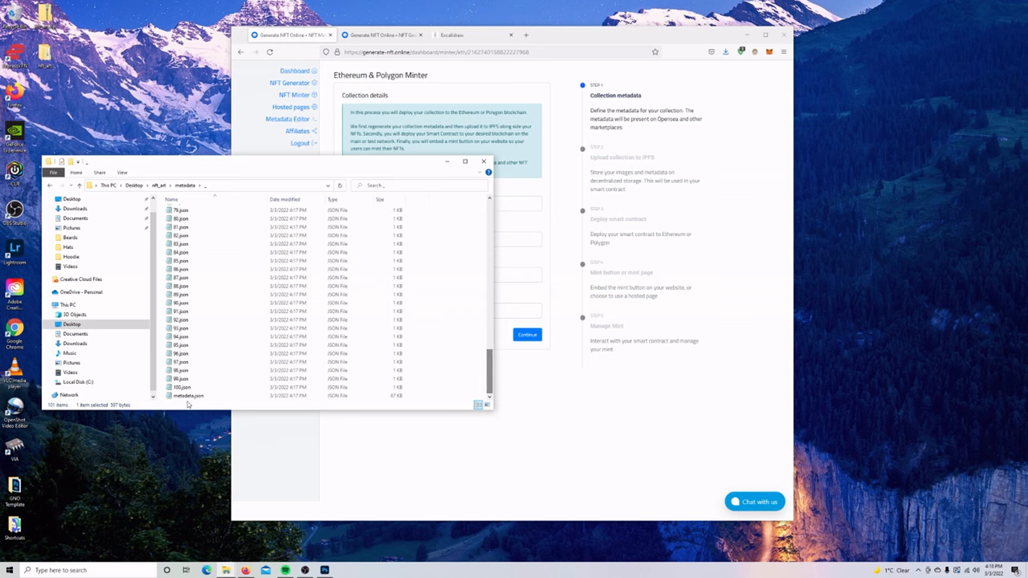
click(262, 416)
click(409, 202)
text(100)
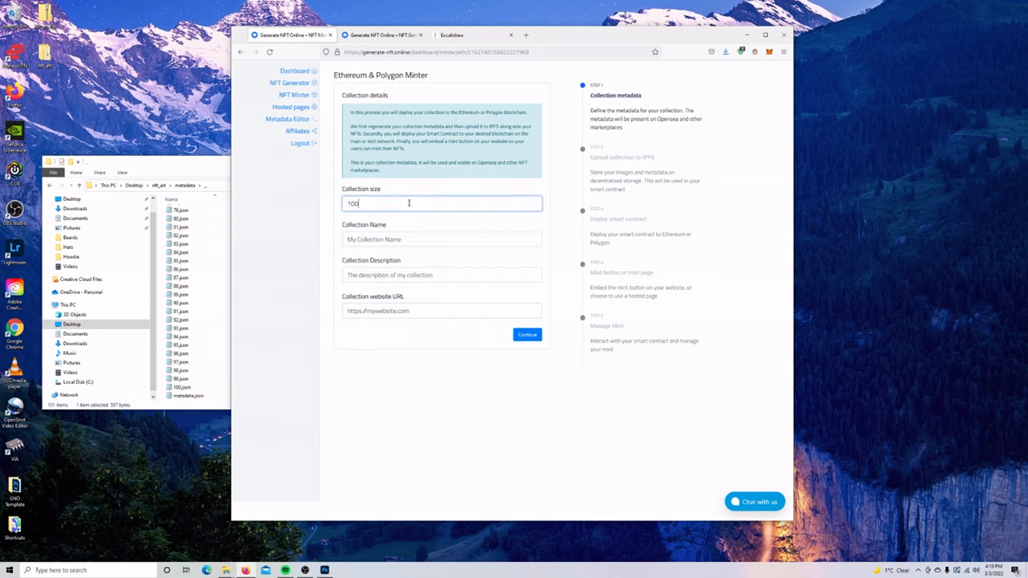
click(405, 239)
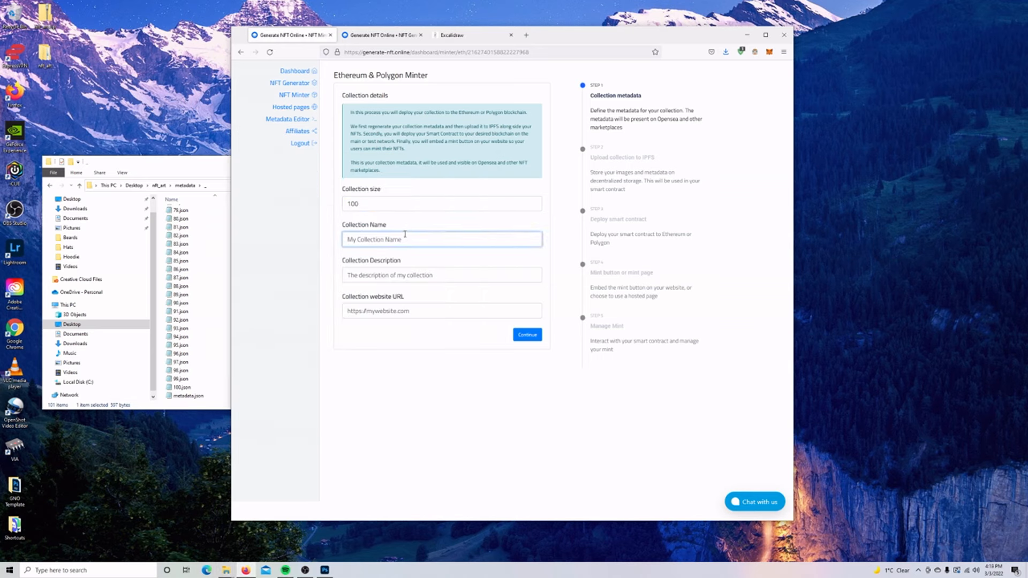
text(GNO Wojak Collection)
click(415, 275)
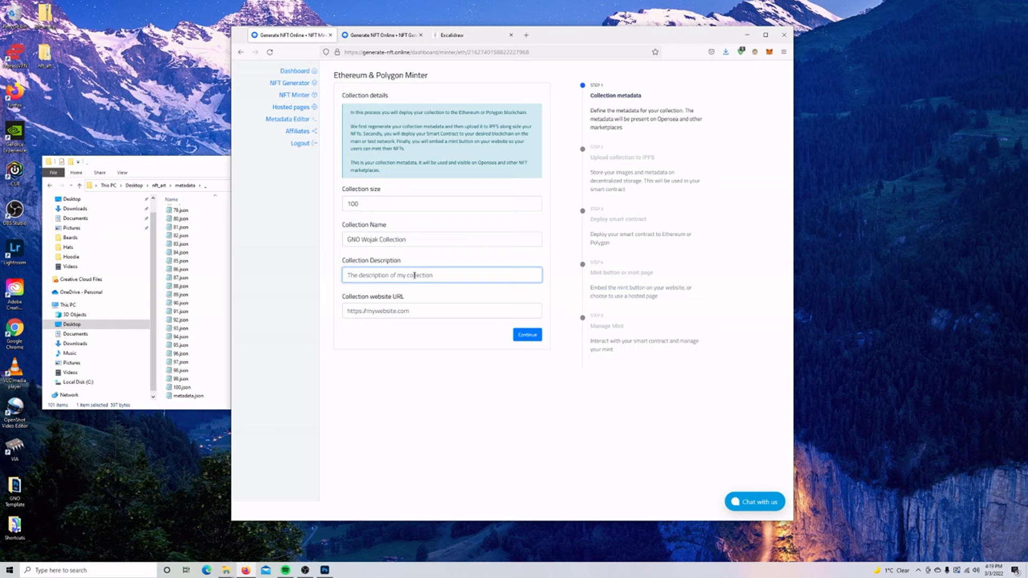
text(GNO W)
key(BackSpace)
key(BackSpace)
key(BackSpace)
key(BackSpace)
key(BackSpace)
text(Wojak collection created by generate-nft.online)
key(Tab)
text(https://gentear)
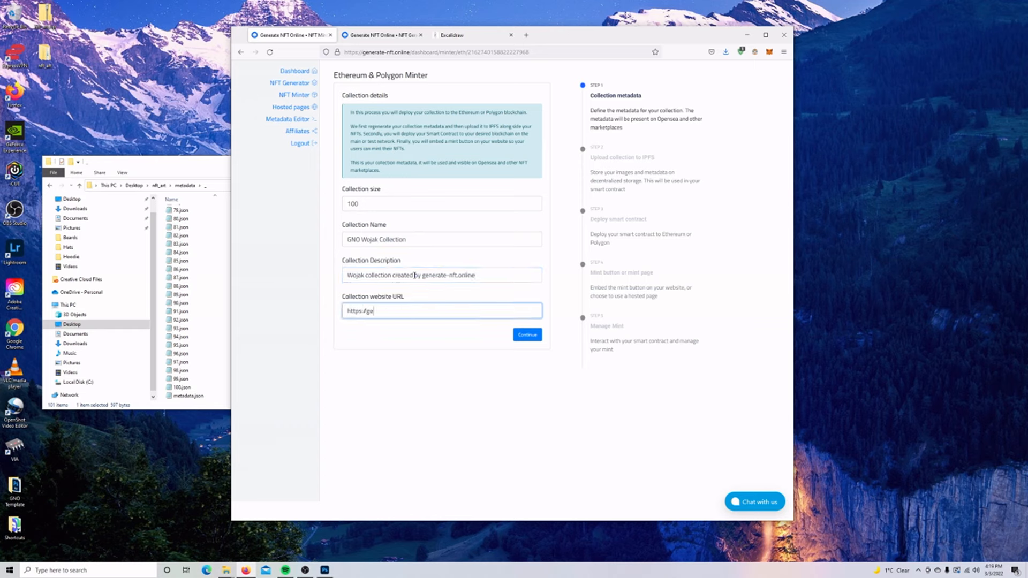
key(BackSpace)
key(BackSpace)
key(BackSpace)
key(BackSpace)
text(erate-nft.online)
click(526, 332)
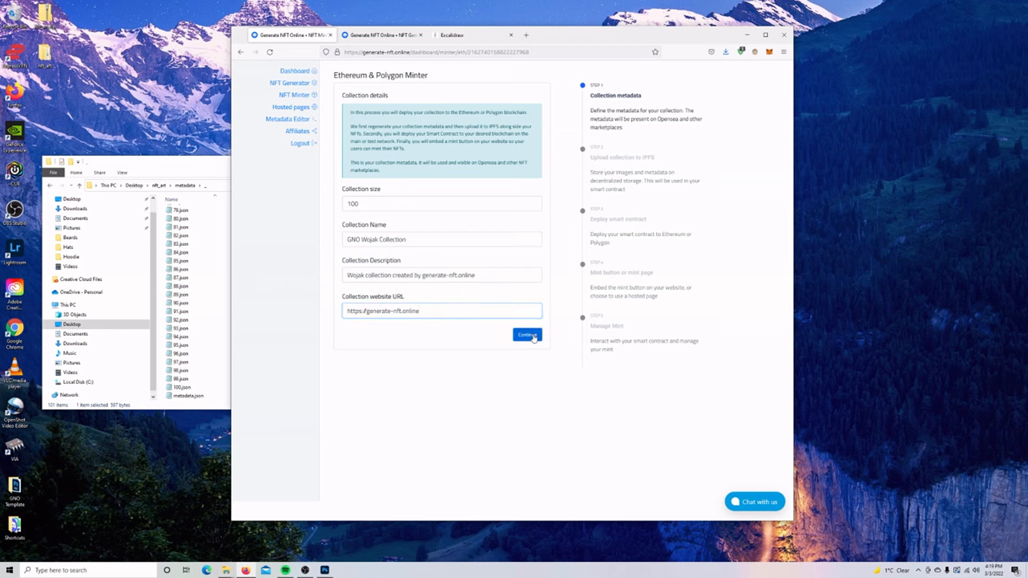
Open the IPFS upload guide, then the car.ipfs.io converter, each in a new tab.
click(373, 183)
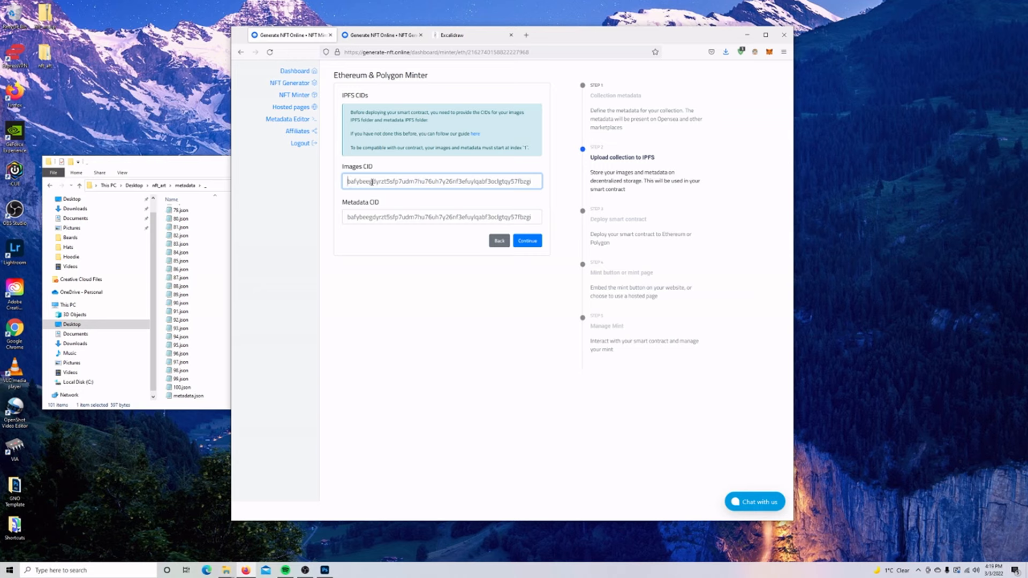
right_click(475, 134)
click(505, 139)
click(382, 35)
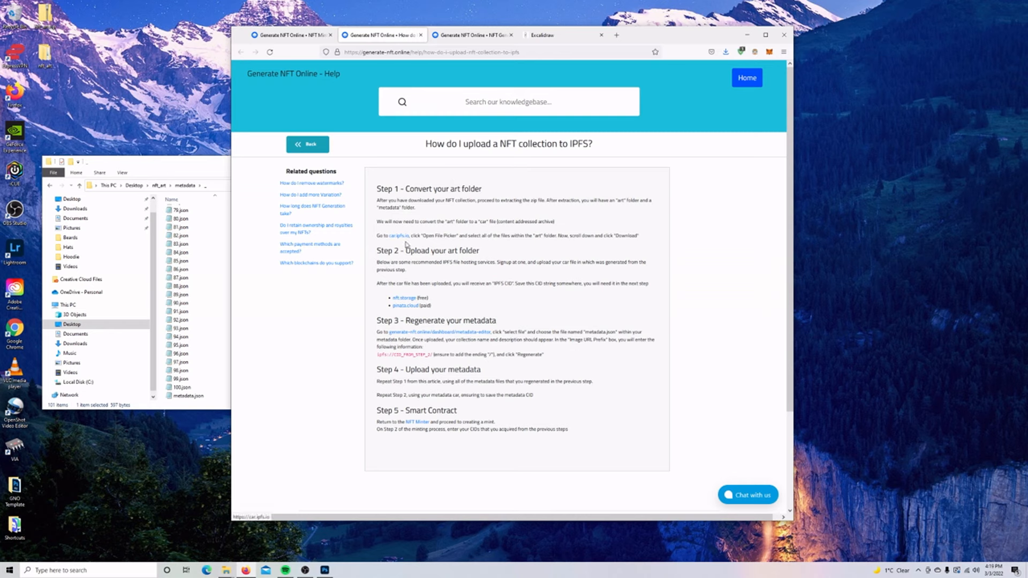
right_click(401, 237)
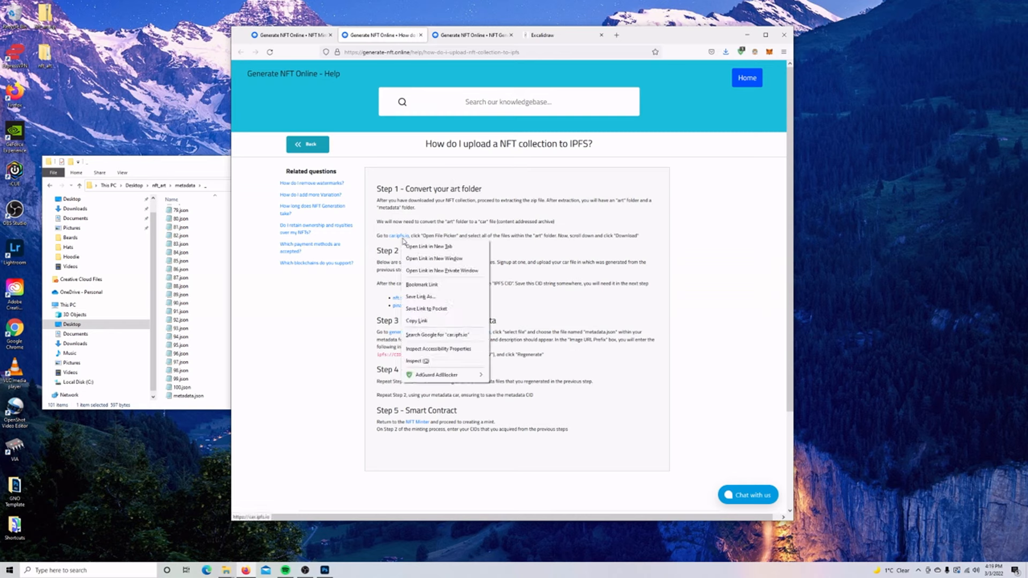
click(423, 245)
click(461, 36)
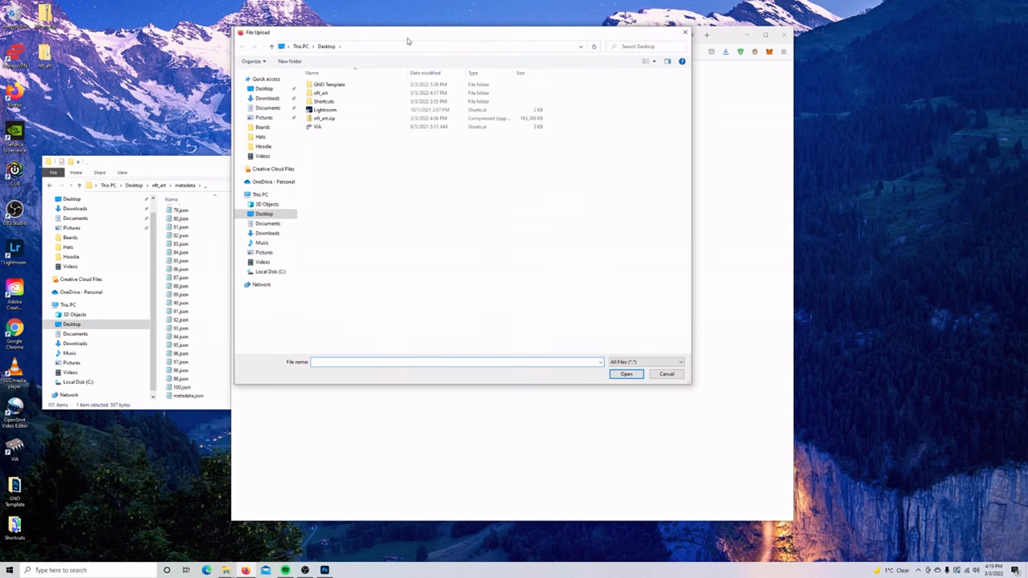
Add all 100 images from nft_art\art to the car.ipfs.io converter.
drag(409, 35, 580, 113)
double_click(496, 171)
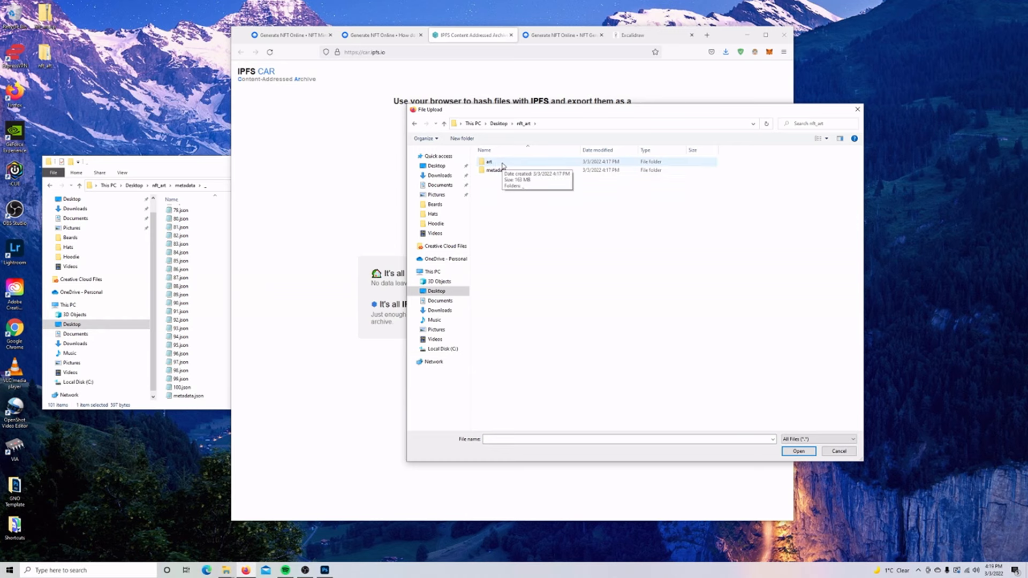
double_click(499, 163)
click(510, 167)
scroll(510, 167, down, 5)
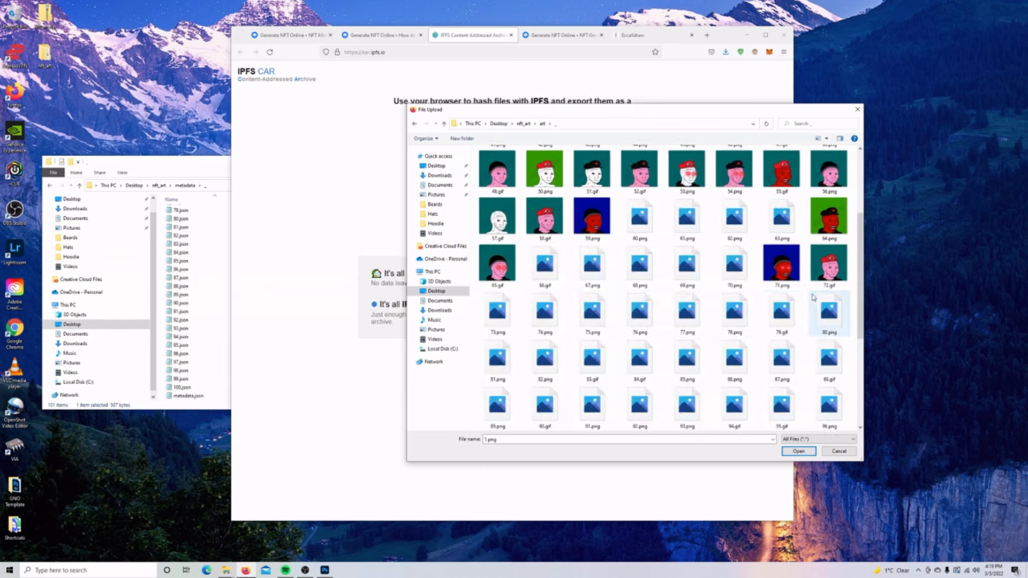
shift+click(640, 406)
click(798, 452)
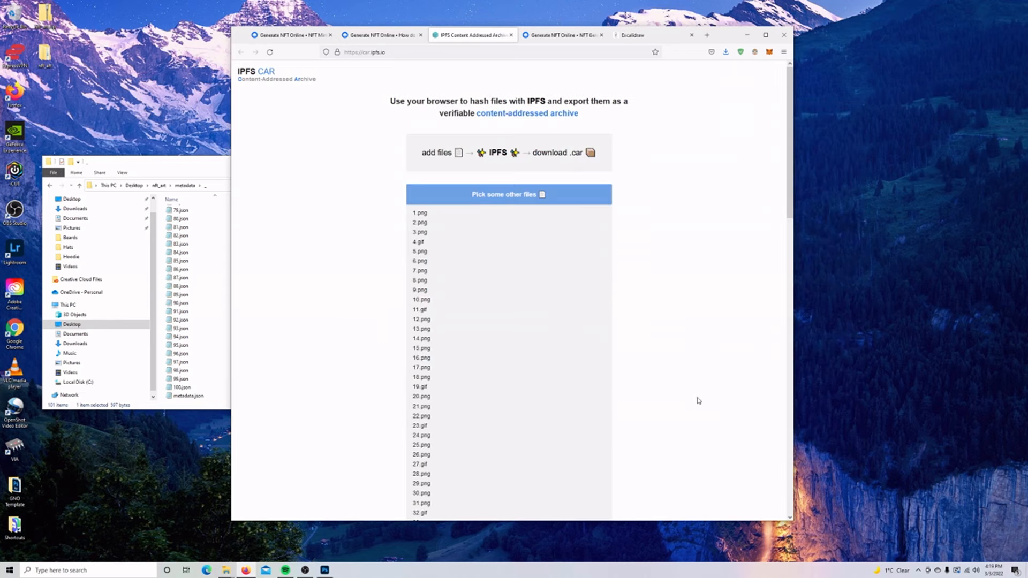
Download the generated .car archive and save it to the desktop.
scroll(653, 275, down, 10)
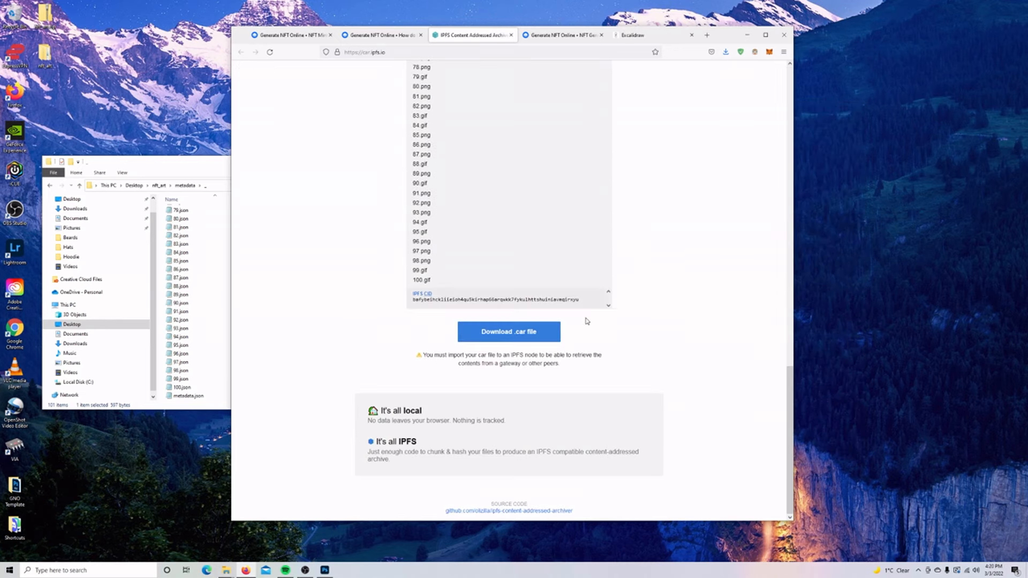
drag(786, 389, 767, 78)
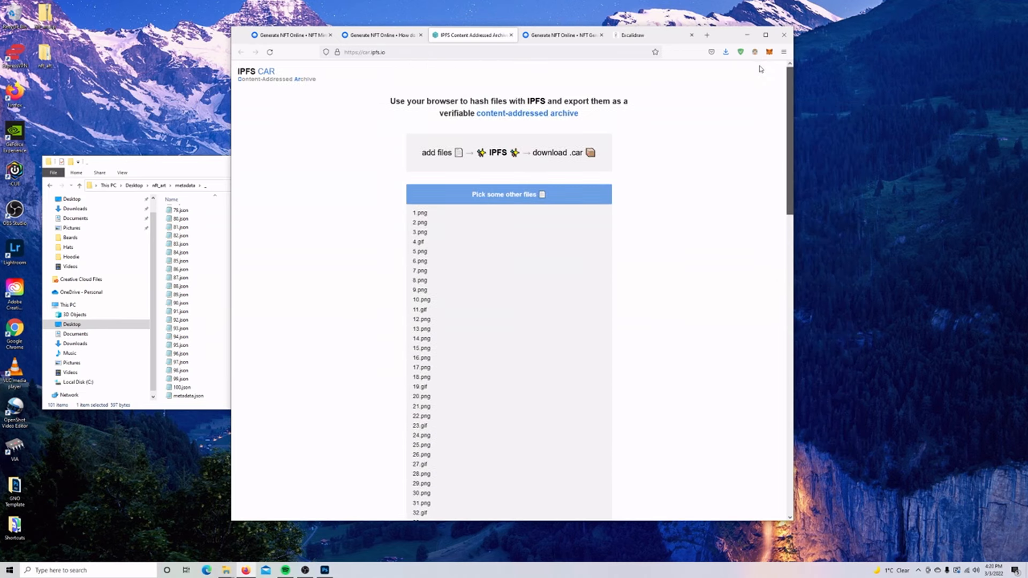
scroll(762, 375, down, 10)
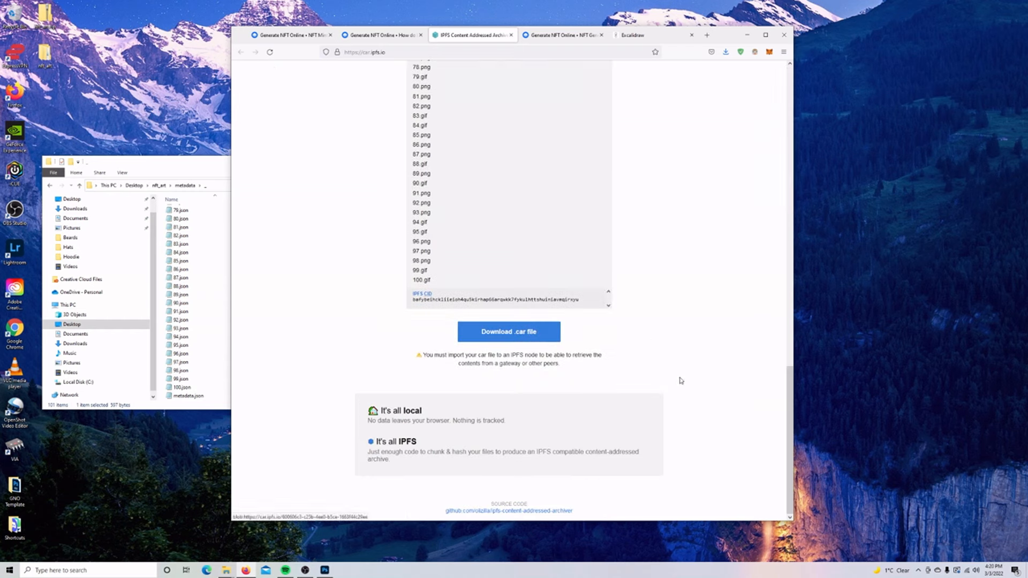
click(516, 334)
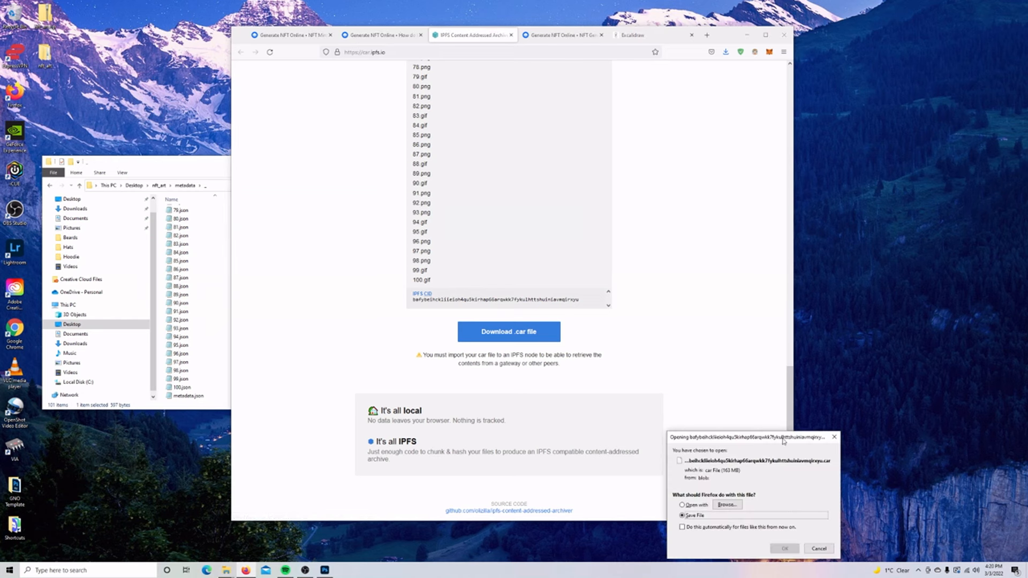
click(785, 549)
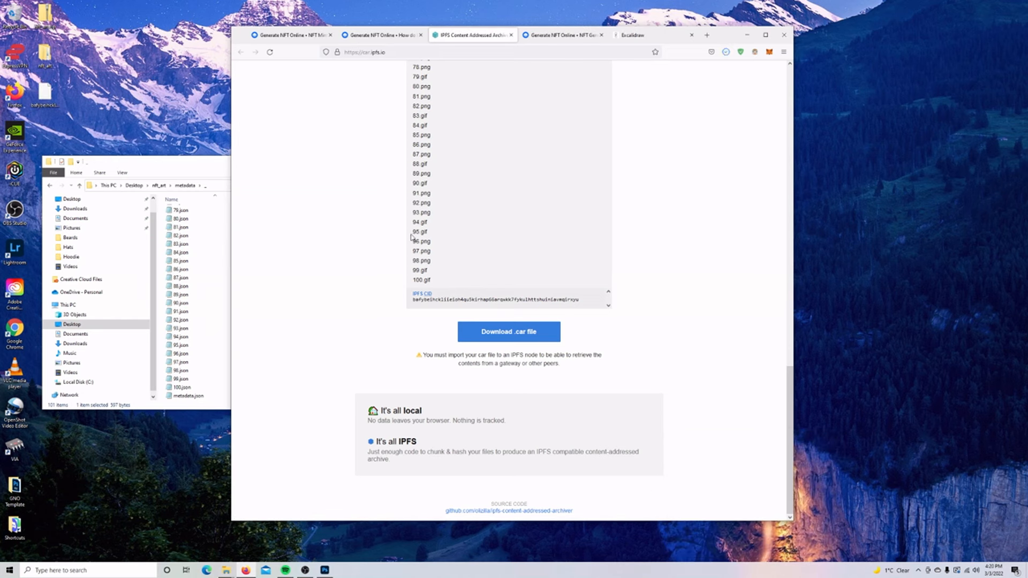
click(47, 94)
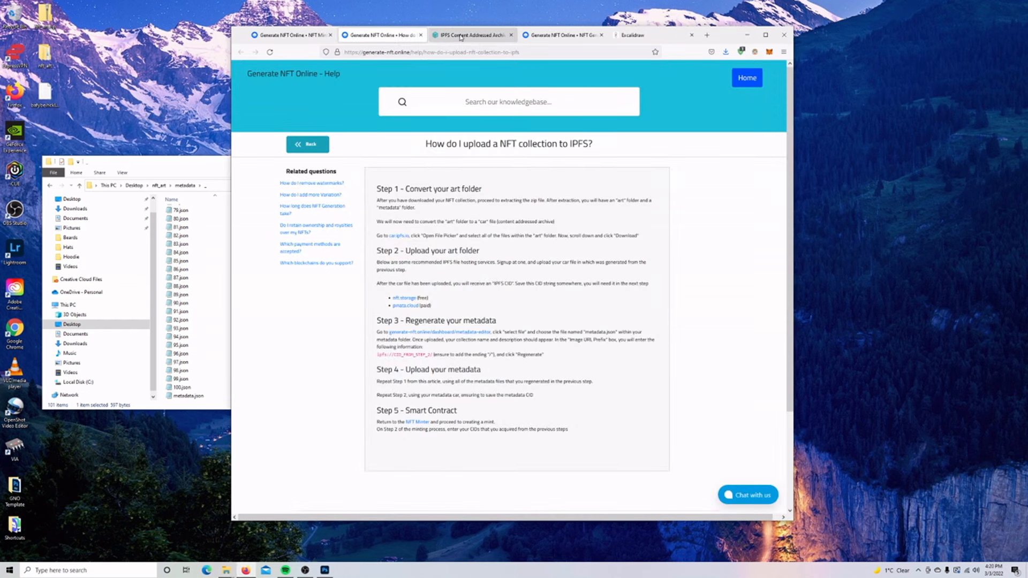
Upload the art .car file to NFT.Storage from its Files page.
middle_click(460, 35)
right_click(410, 298)
click(428, 304)
click(455, 35)
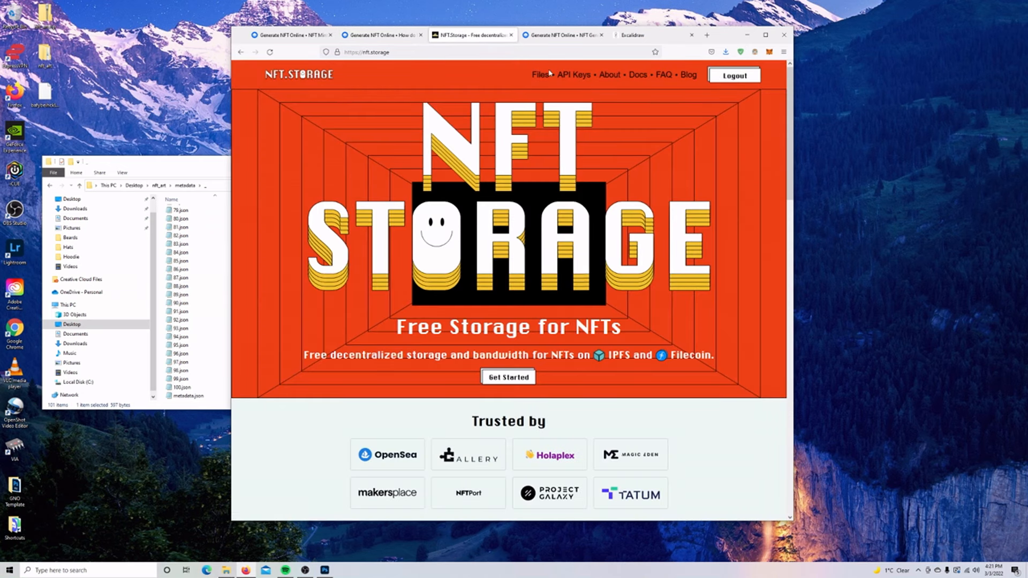
click(541, 76)
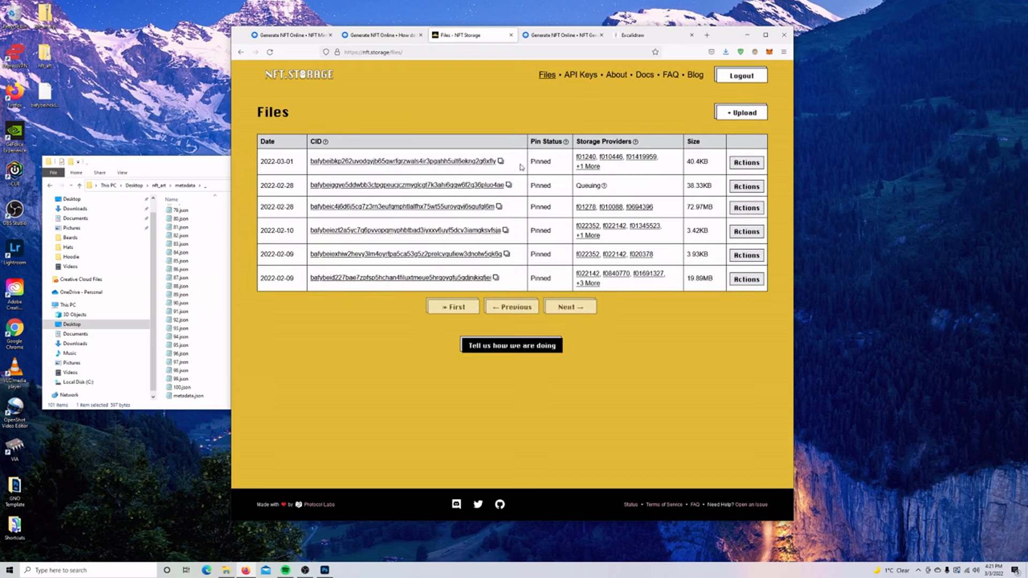
click(757, 113)
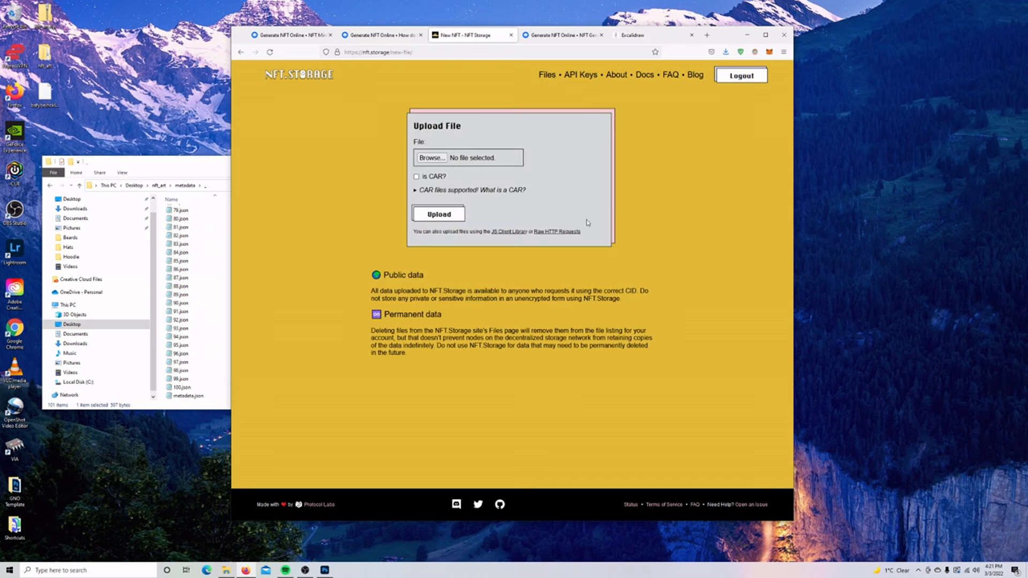
click(429, 159)
click(566, 221)
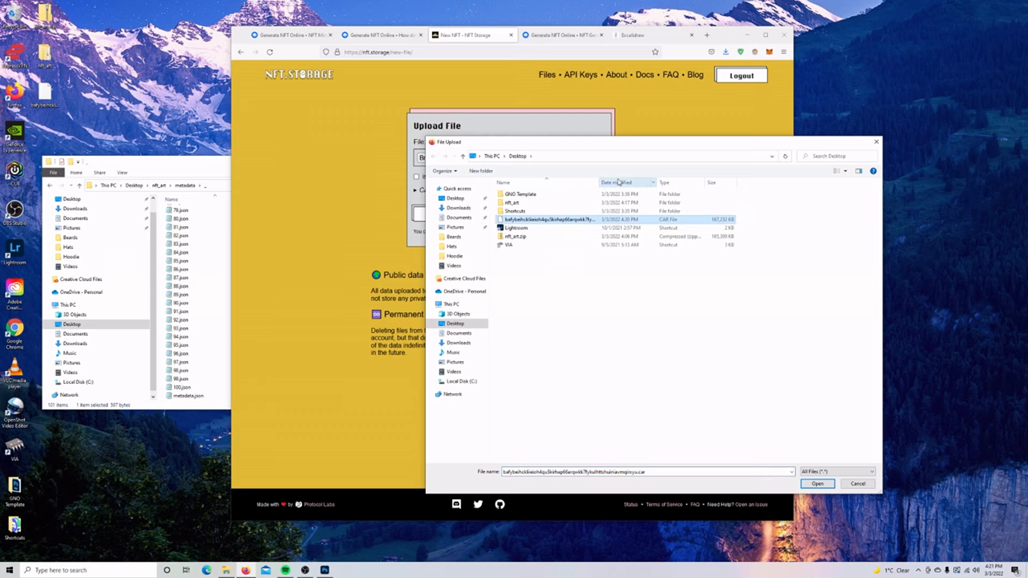
drag(599, 182, 722, 182)
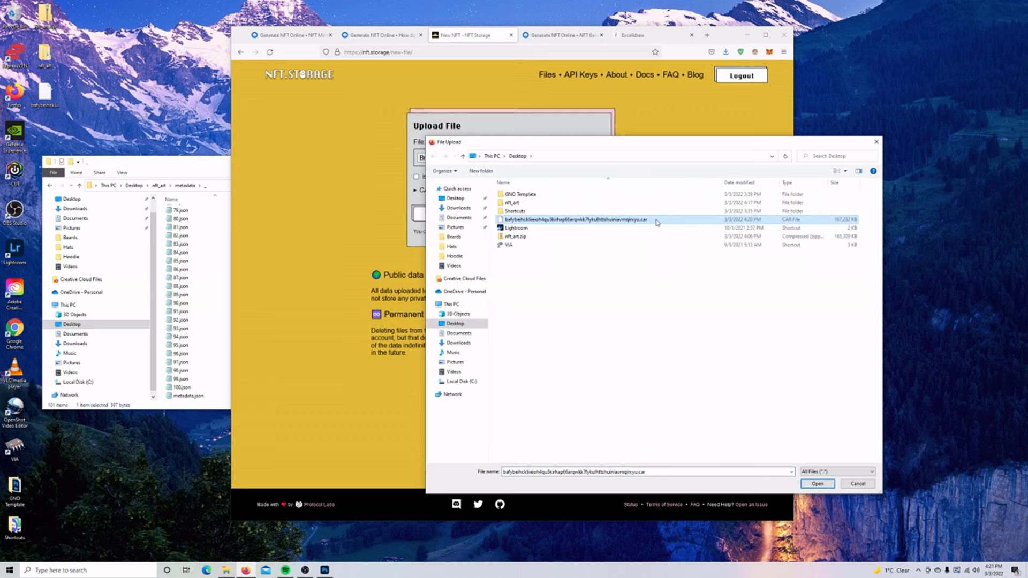
click(817, 484)
click(436, 215)
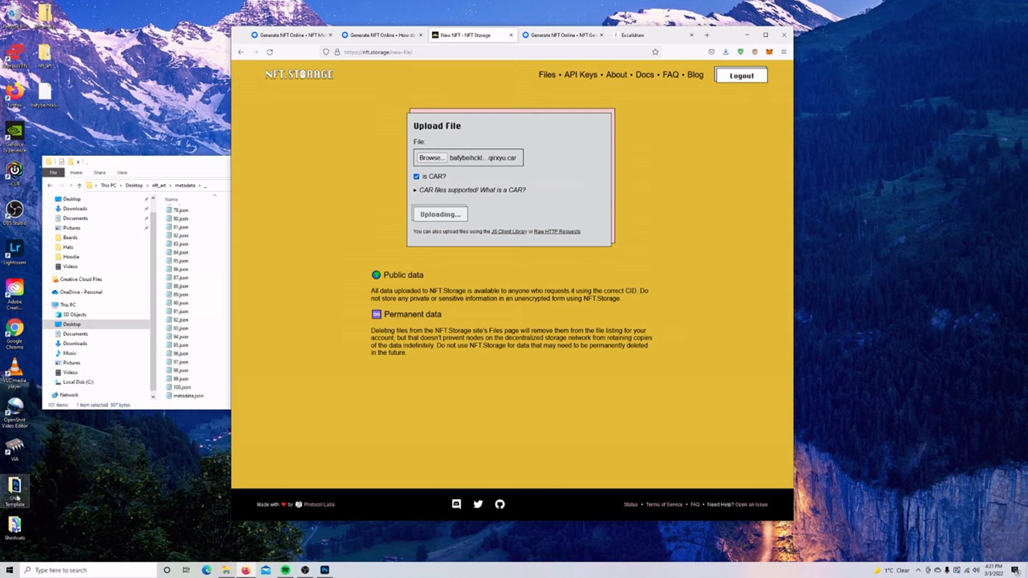
Launch Notepad beside the browser and start an Images CID note.
click(5, 568)
click(5, 568)
text(notepad)
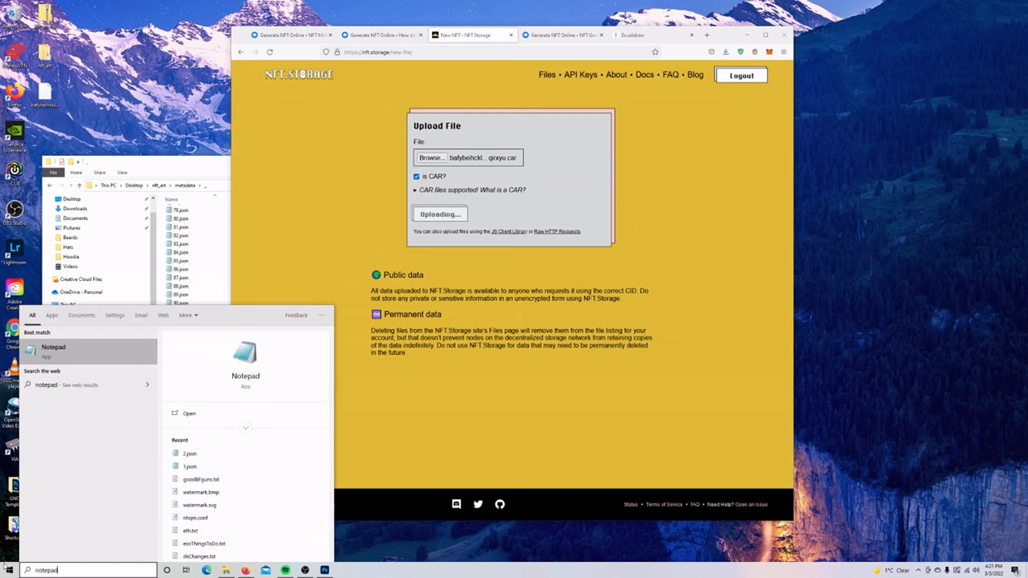
key(Return)
drag(307, 138, 478, 188)
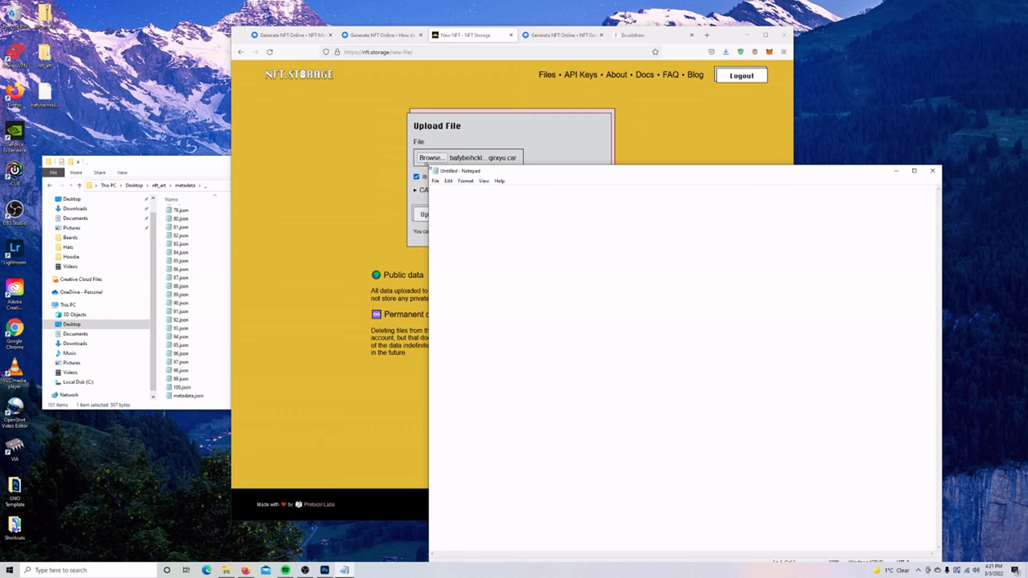
drag(428, 166, 485, 353)
drag(557, 359, 617, 239)
drag(724, 35, 667, 38)
click(810, 283)
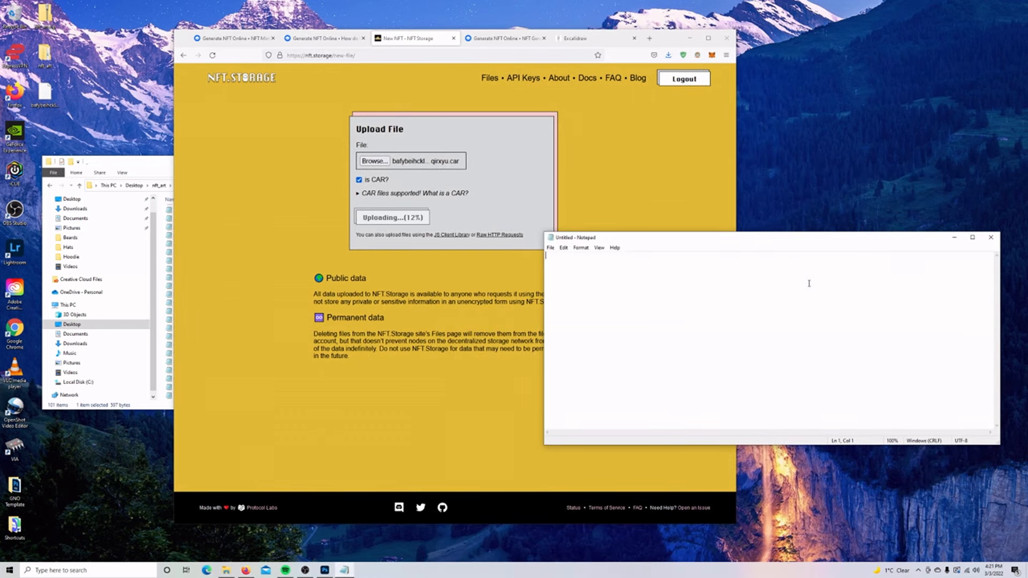
text(Images CID:)
drag(723, 241, 723, 107)
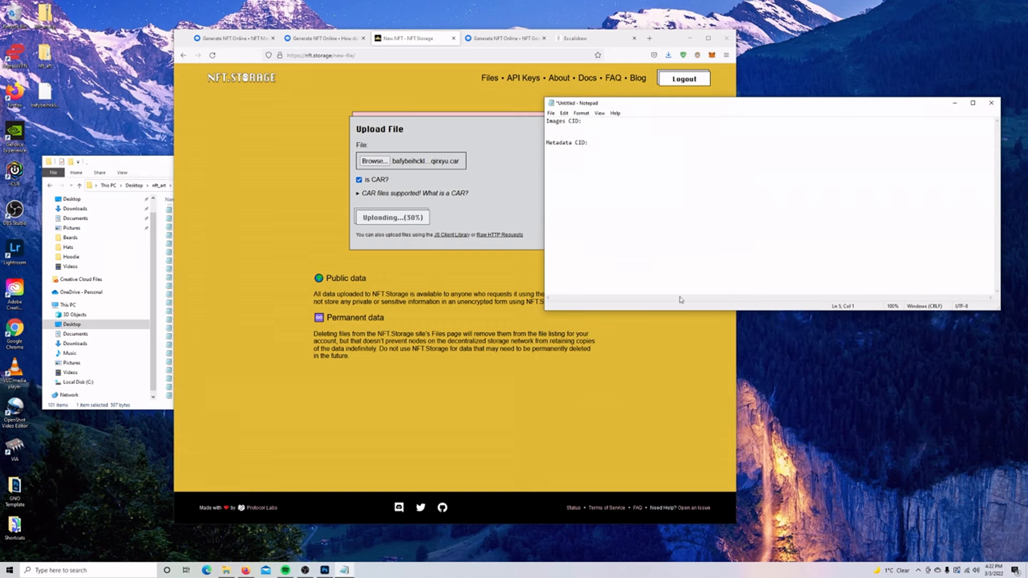
click(677, 336)
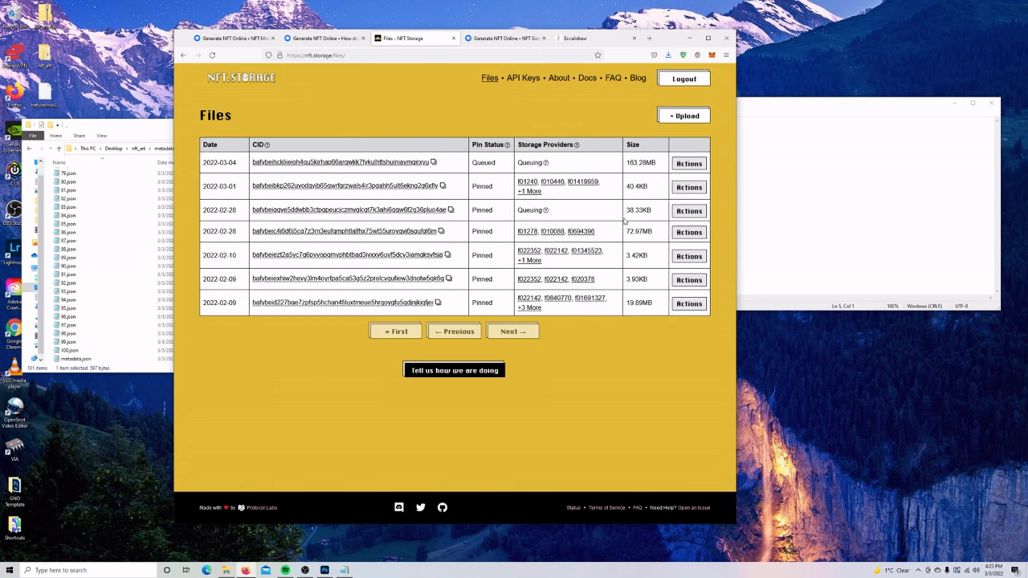
Open the upload's CID link on IPFS and check that 1.png displays.
right_click(420, 166)
click(445, 169)
click(452, 39)
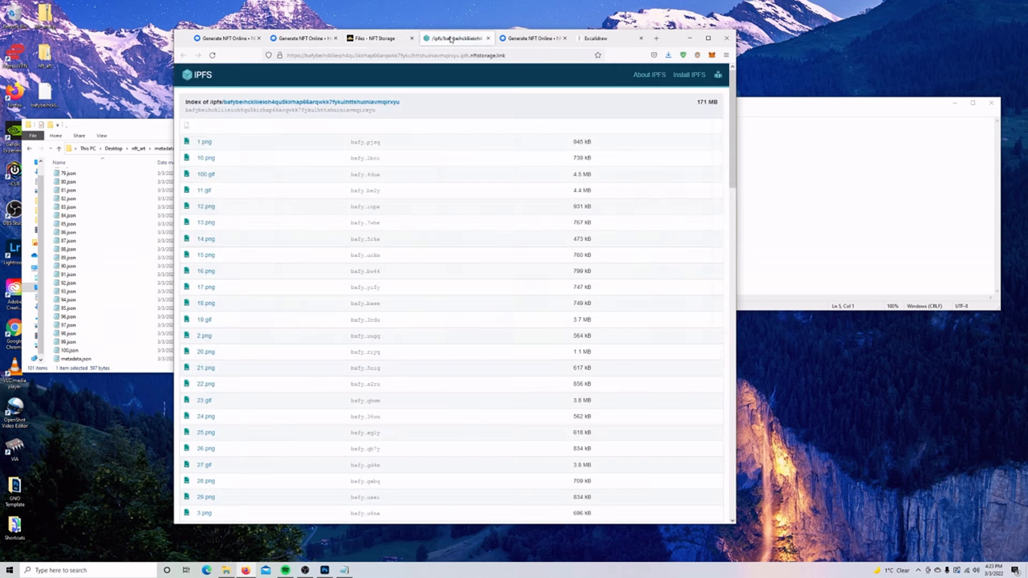
scroll(482, 225, down, 10)
scroll(472, 292, up, 10)
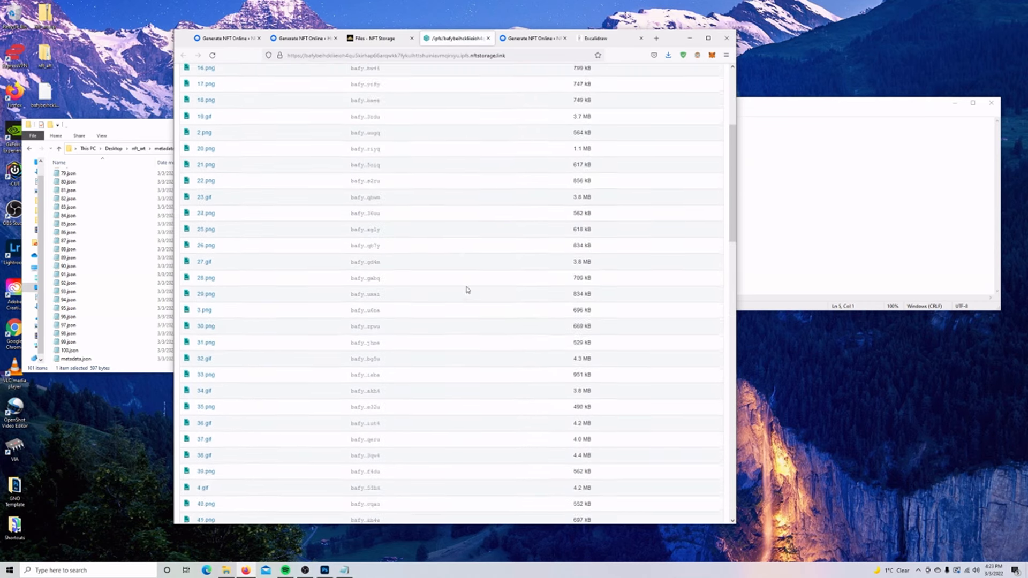
click(204, 142)
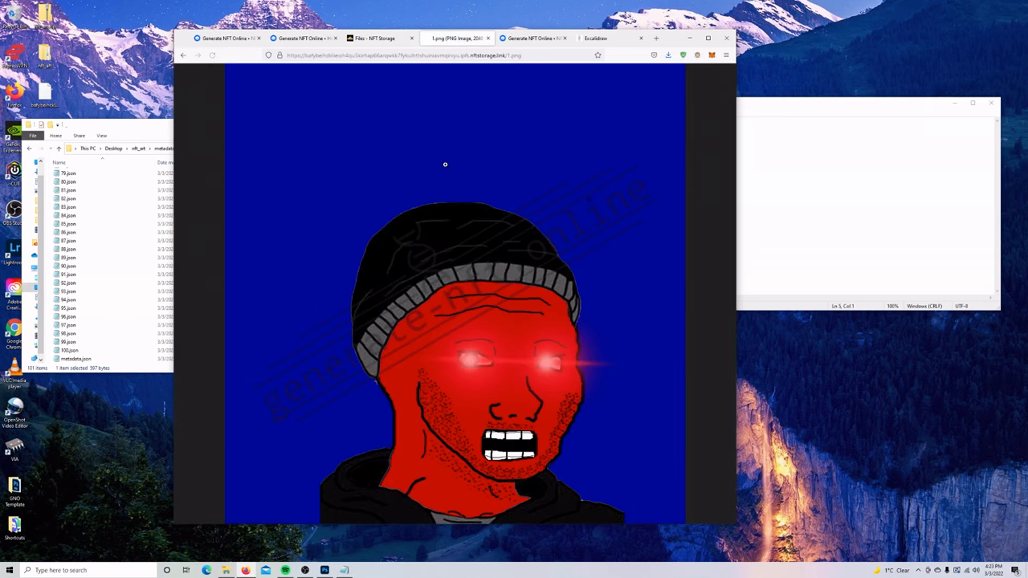
click(488, 38)
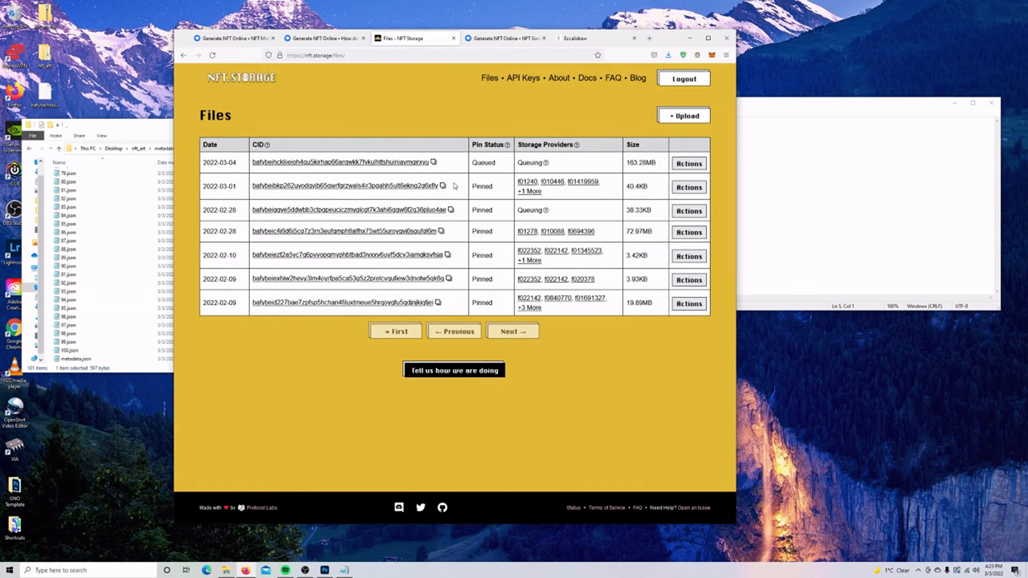
Copy the upload's CID and paste it under Images CID in the Notepad note.
click(434, 162)
click(763, 144)
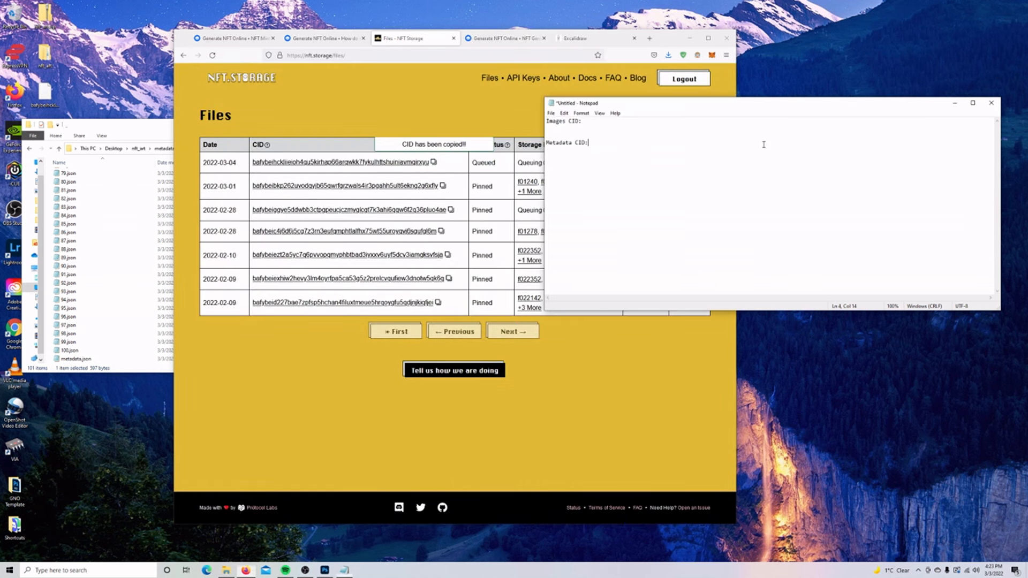
click(598, 128)
key(ctrl+v)
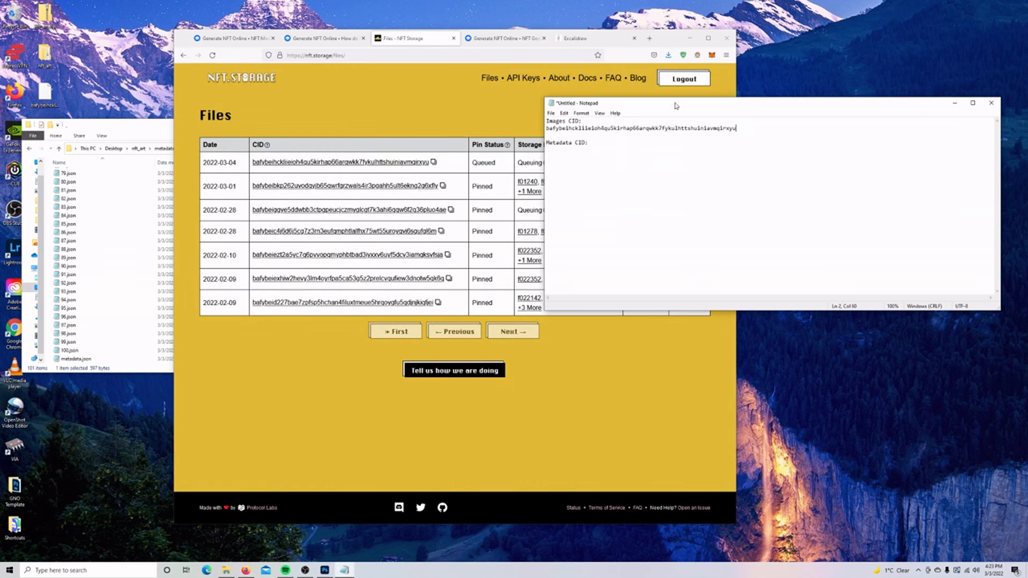
drag(676, 105, 680, 107)
click(343, 39)
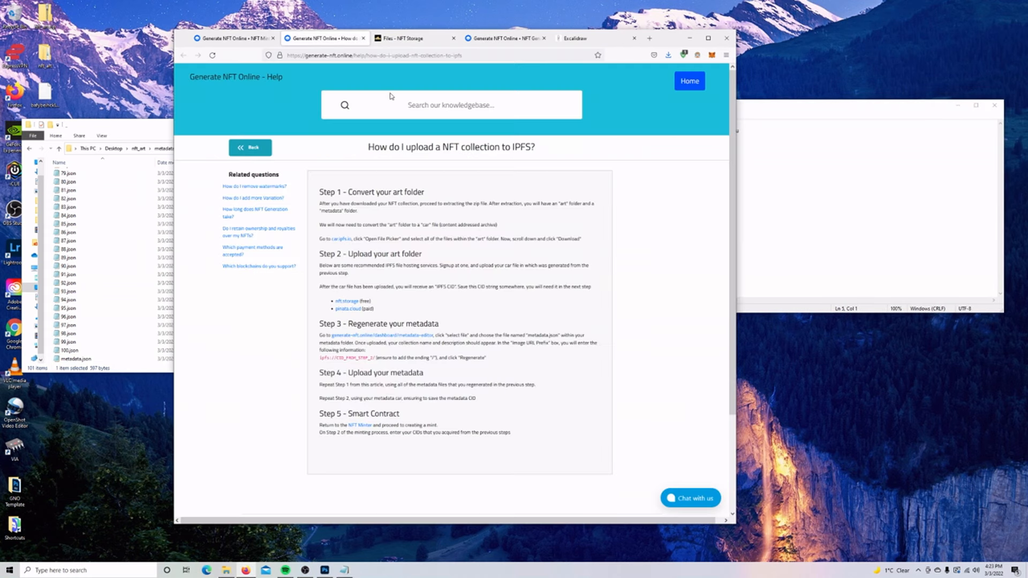
Load nft_art\metadata\metadata.json into the Metadata Editor on the Ethereum & Polygon Minter page.
drag(341, 321, 439, 322)
click(440, 333)
click(225, 43)
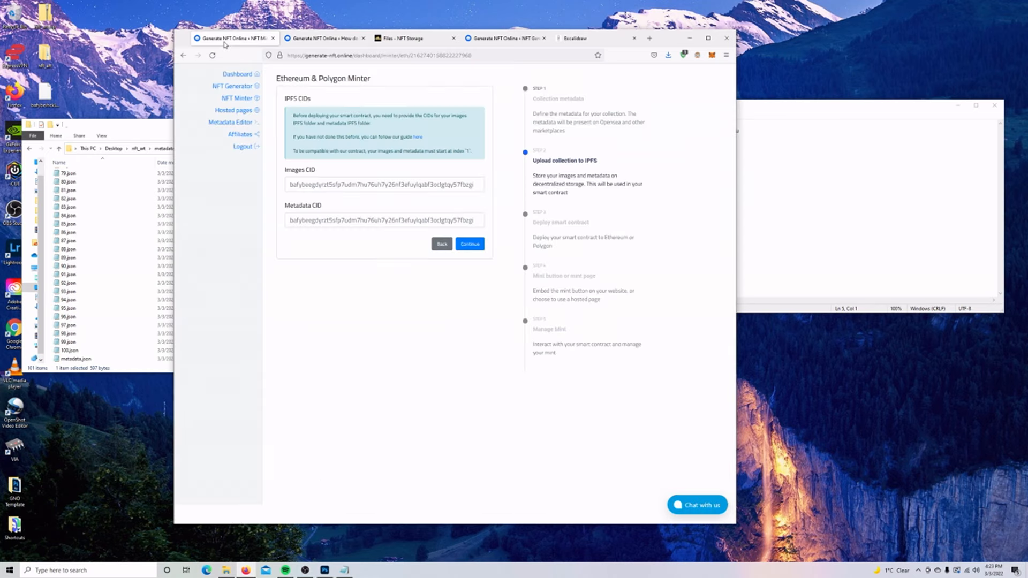
click(236, 122)
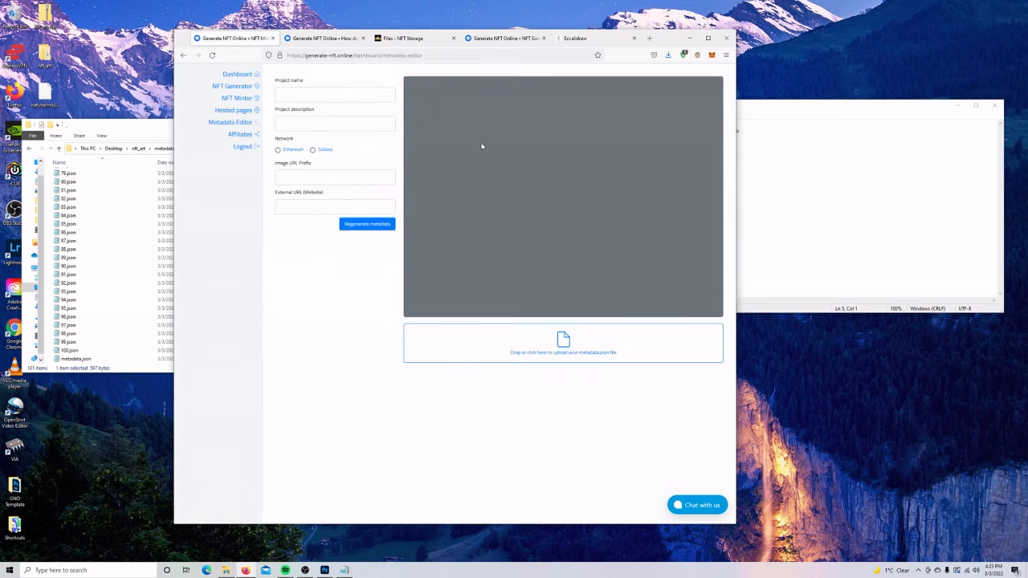
click(570, 348)
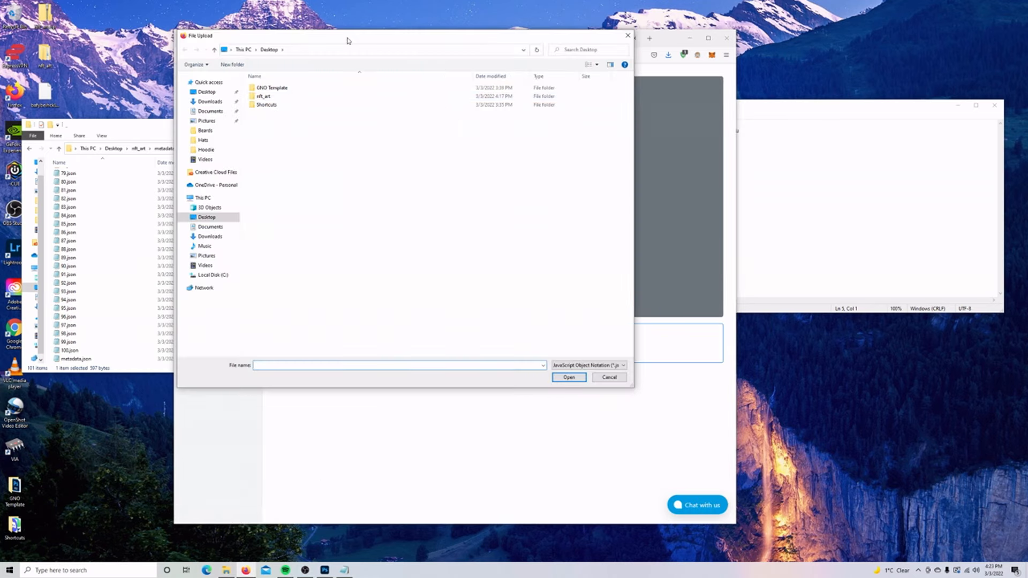
drag(347, 41, 578, 139)
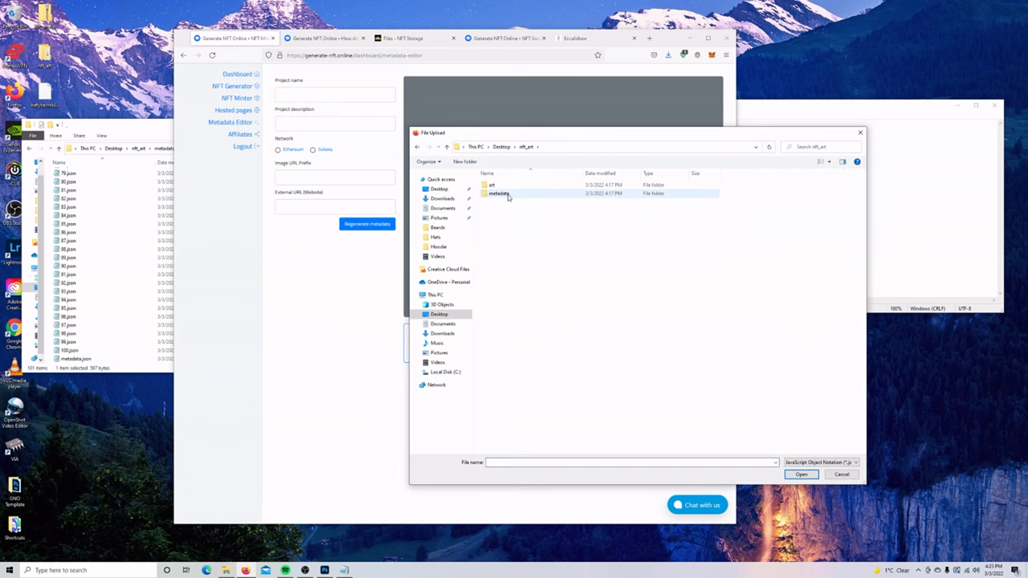
double_click(499, 194)
scroll(864, 252, down, 3)
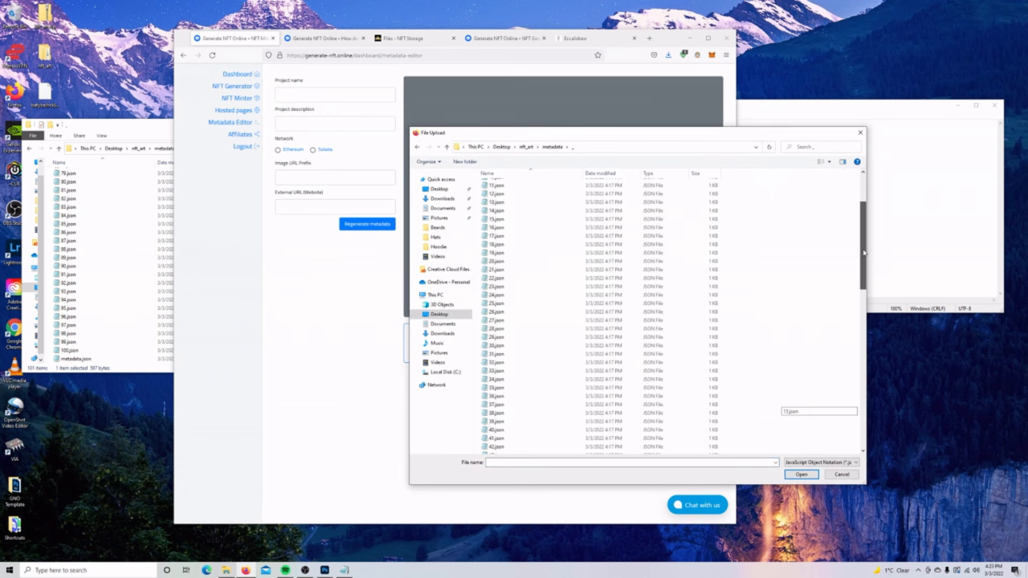
scroll(864, 253, down, 20)
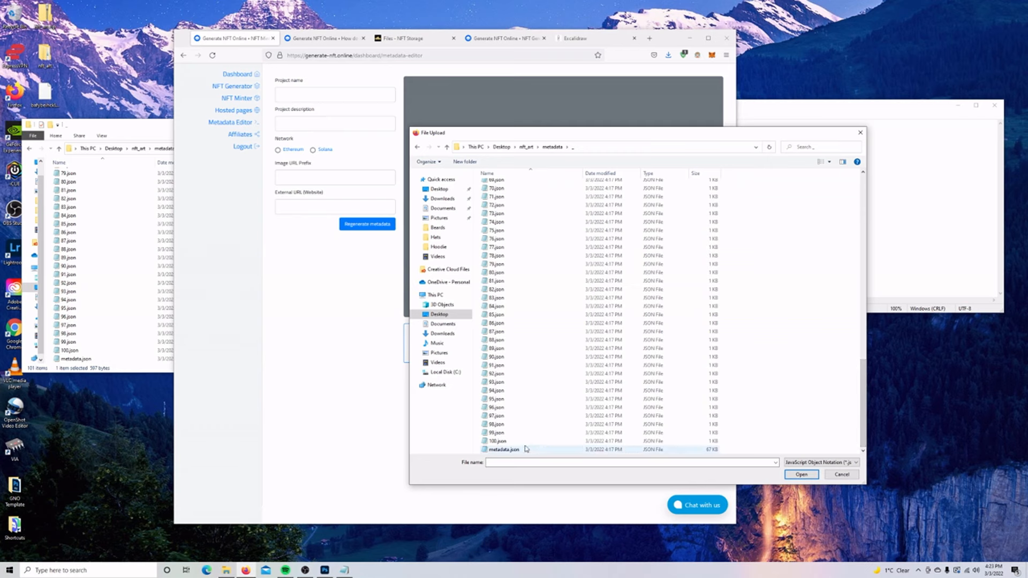
click(525, 449)
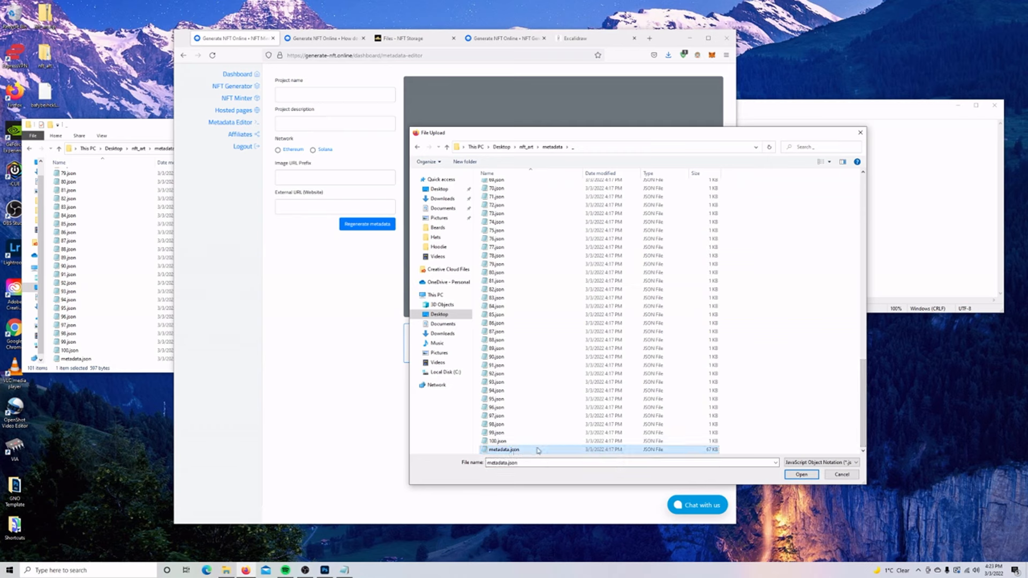
click(801, 475)
Replace the Untitled project name with Wojak Collection.
drag(721, 88, 691, 73)
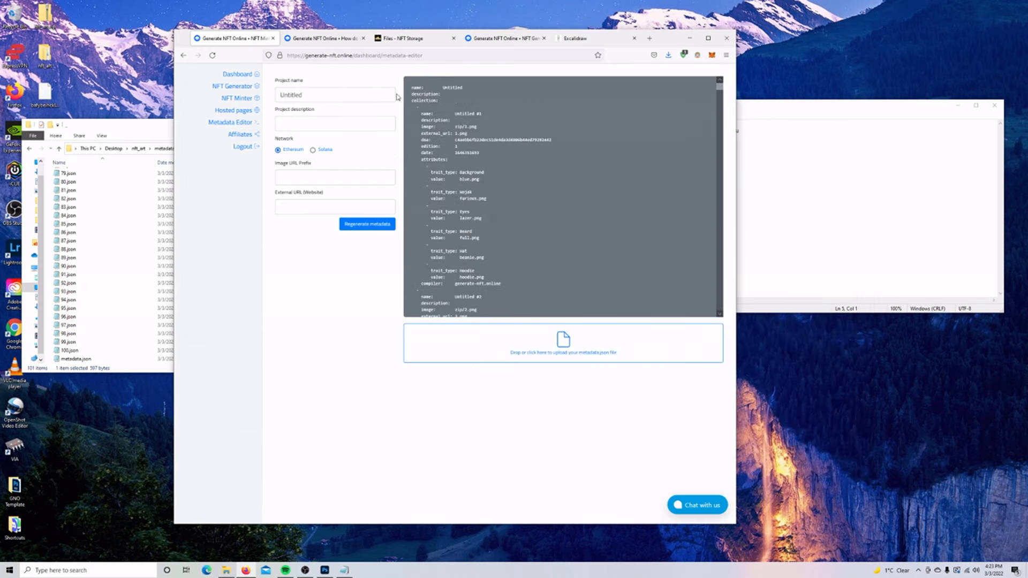
double_click(315, 94)
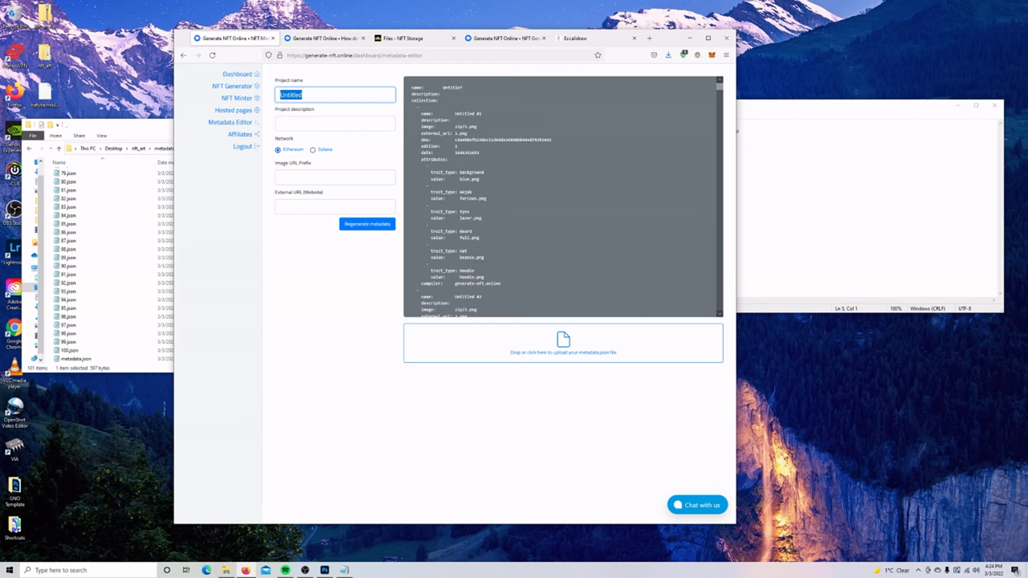
drag(411, 88, 463, 88)
click(463, 89)
double_click(324, 94)
text(Wojak Collection)
click(317, 123)
text(W)
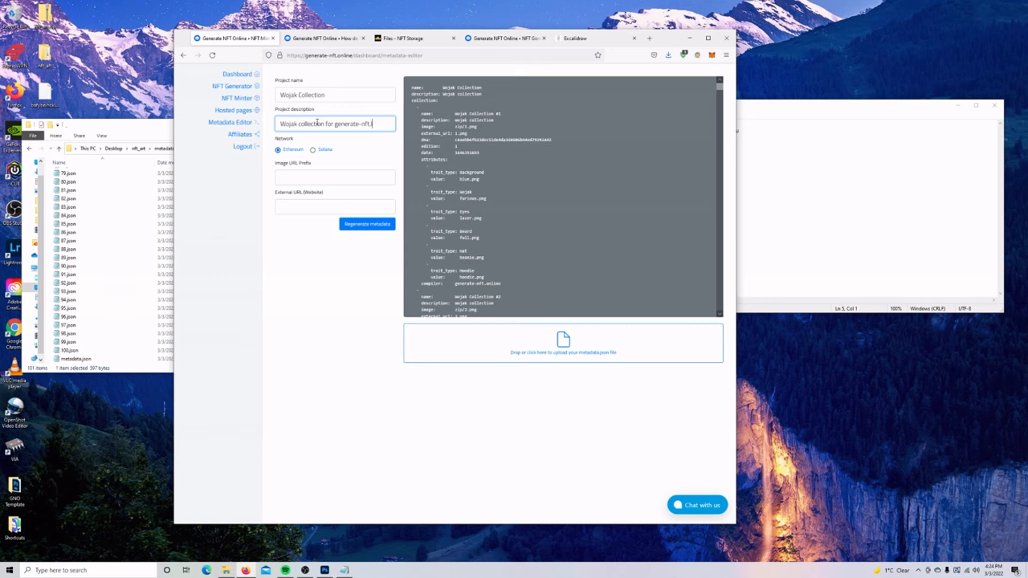
click(301, 209)
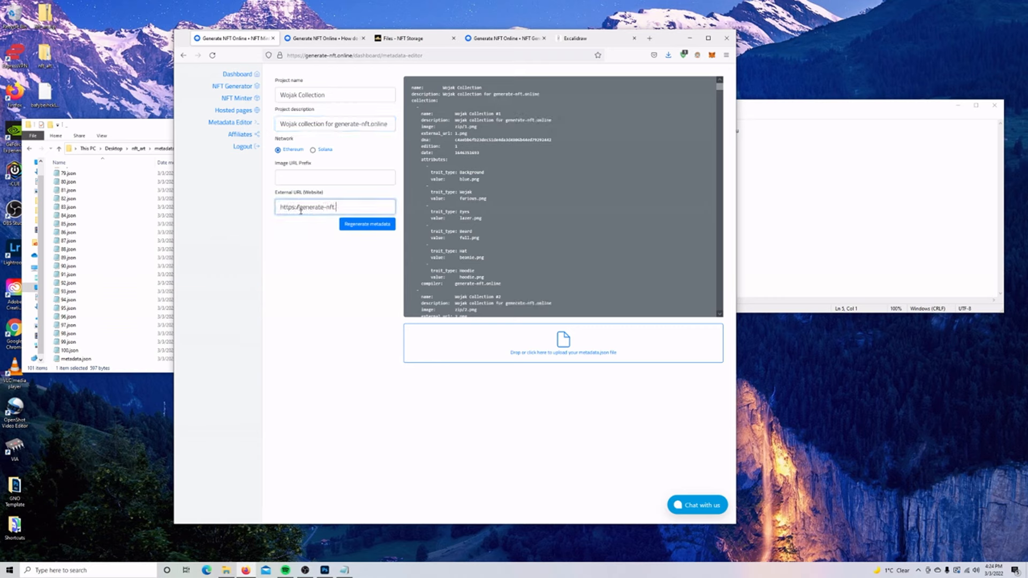
click(294, 173)
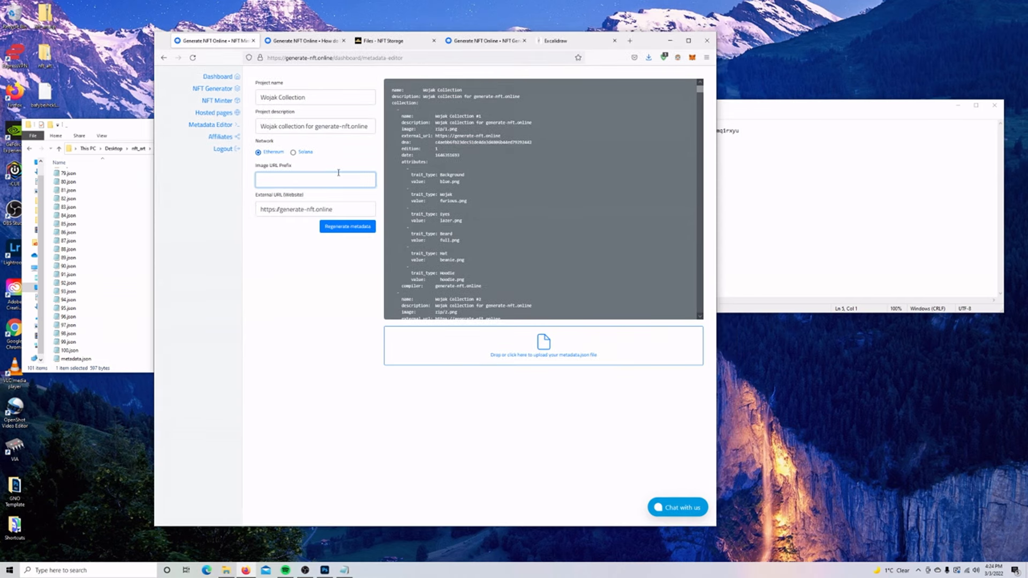
Set Image URL Prefix to ipfs:// followed by the images CID copied from the notes.
click(804, 166)
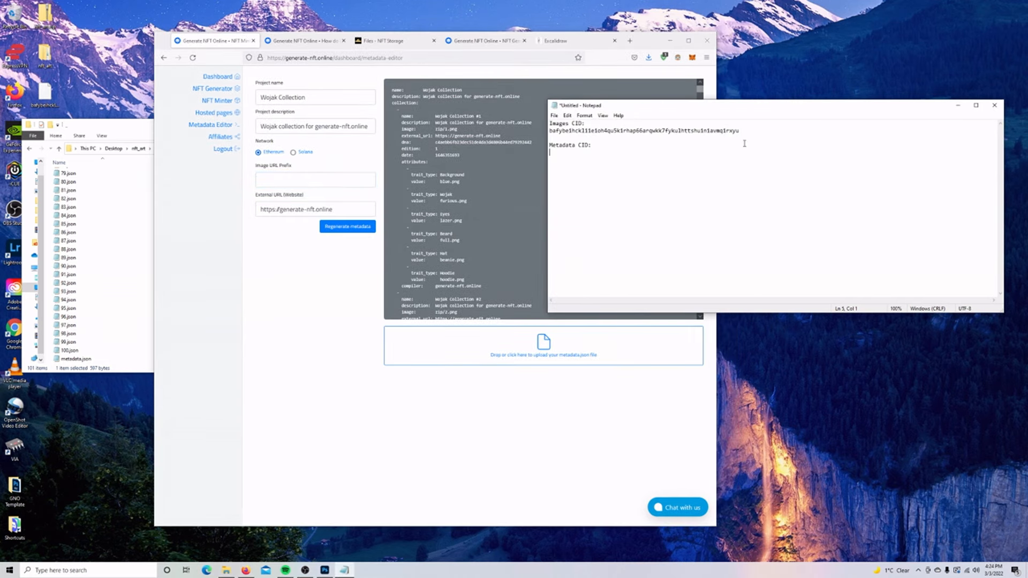
key(shift+Home)
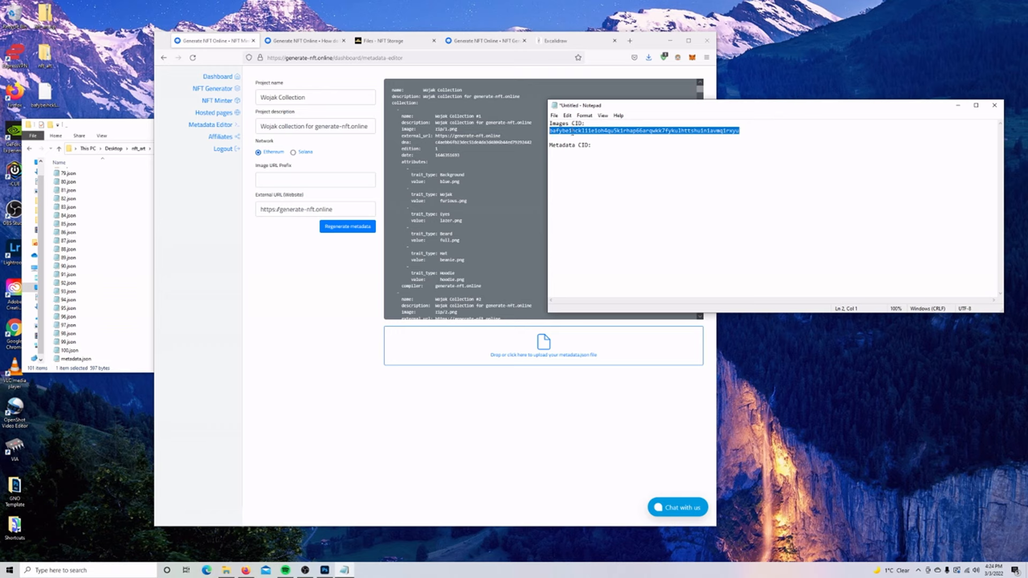
click(312, 174)
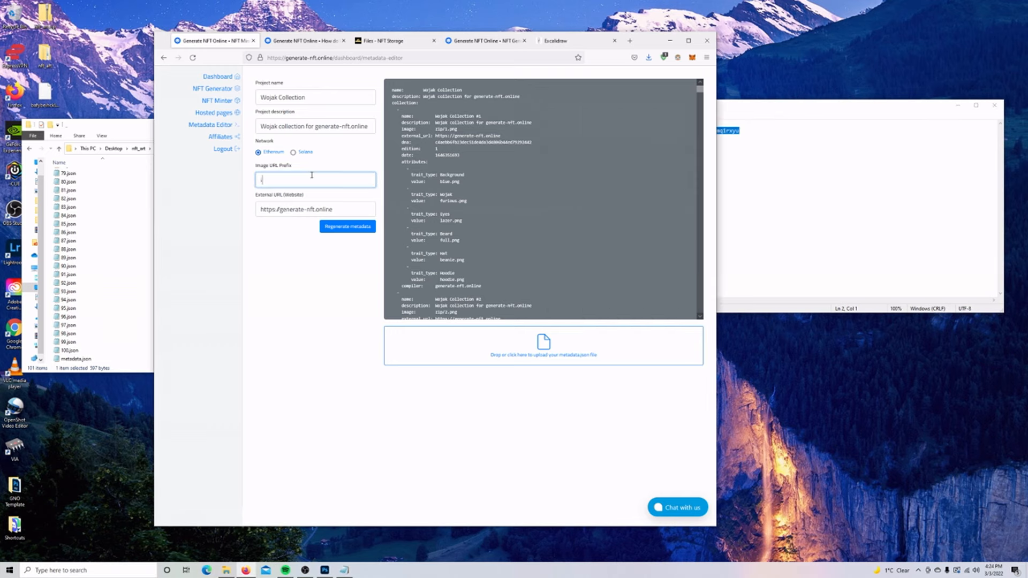
text(ipfs:/)
key(ctrl+v)
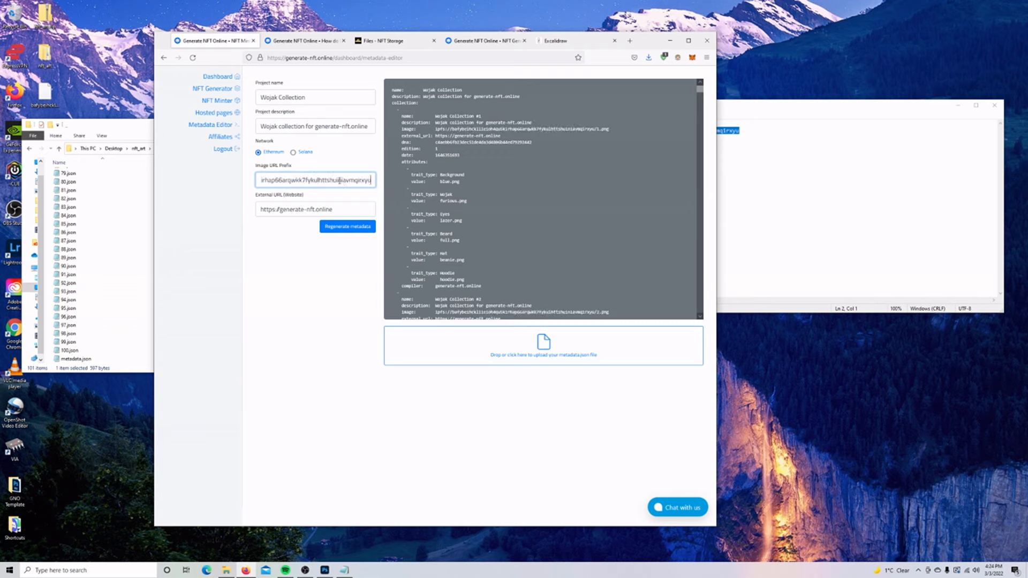
Check the new ipfs image paths in the preview, then regenerate the metadata.
drag(431, 129, 617, 132)
click(617, 131)
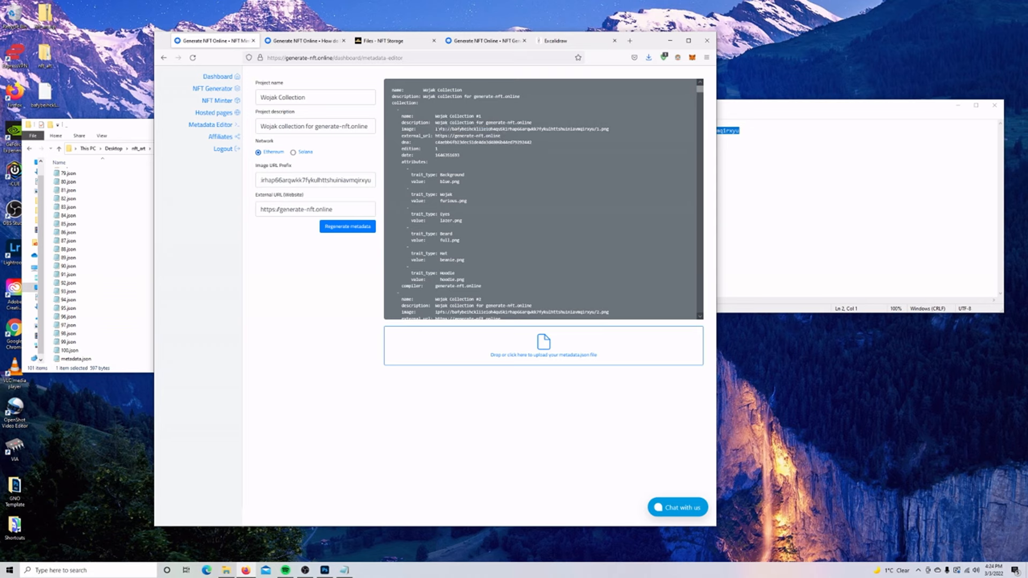
drag(435, 129, 425, 124)
click(435, 129)
scroll(571, 156, down, 5)
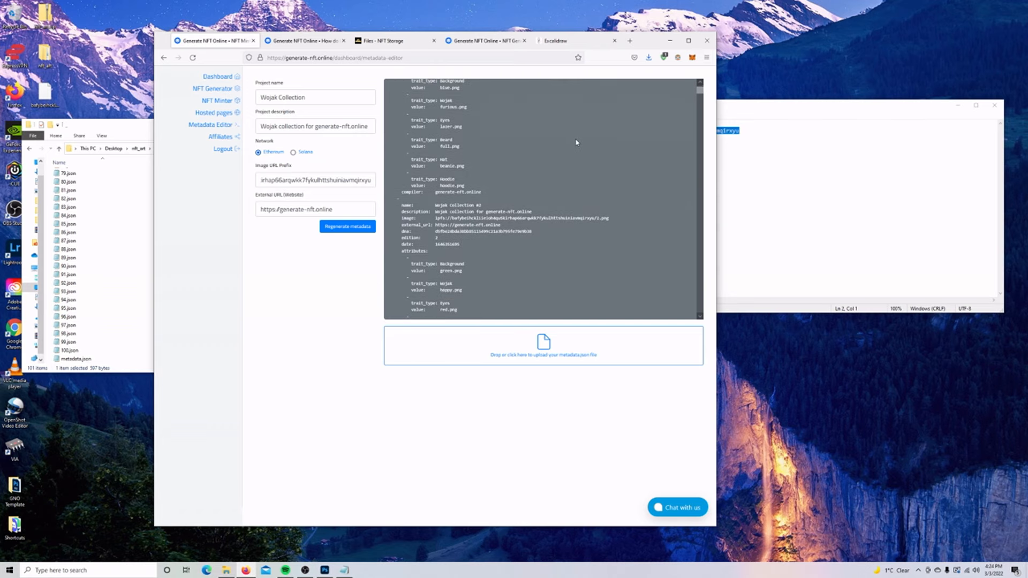
scroll(600, 182, down, 6)
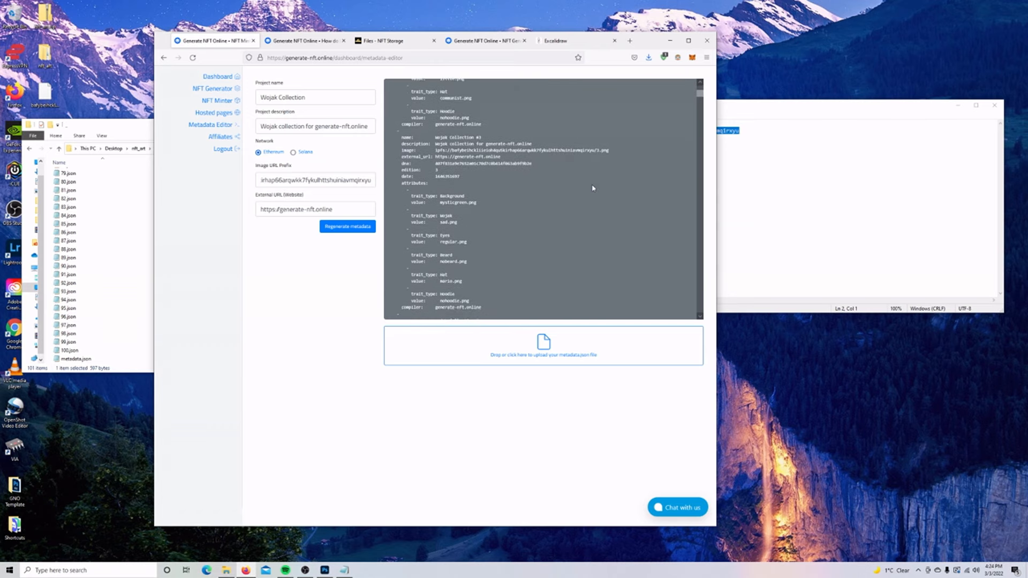
scroll(593, 184, up, 10)
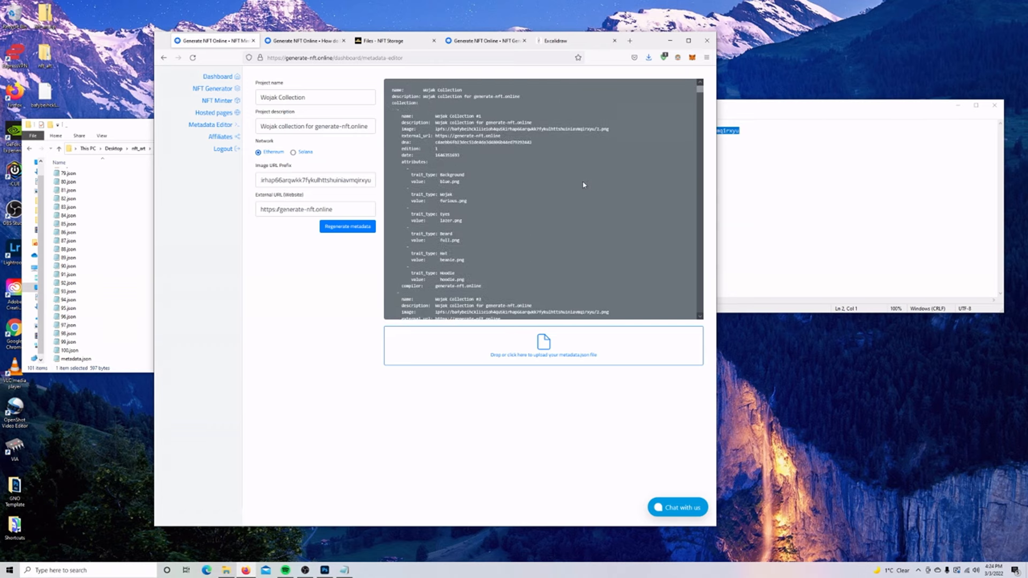
click(373, 227)
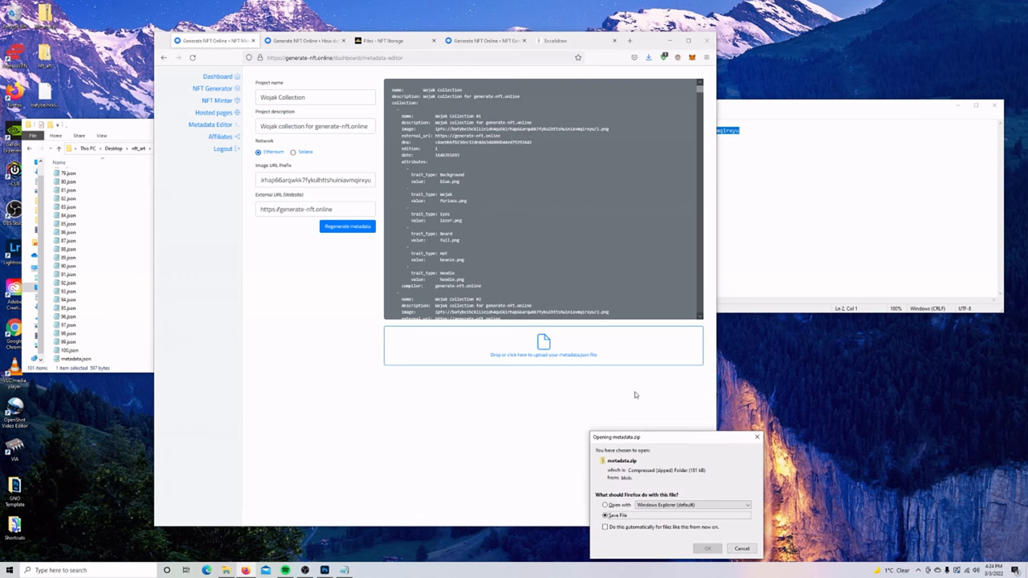
Save the regenerated metadata.zip and close the old metadata folder window.
click(710, 550)
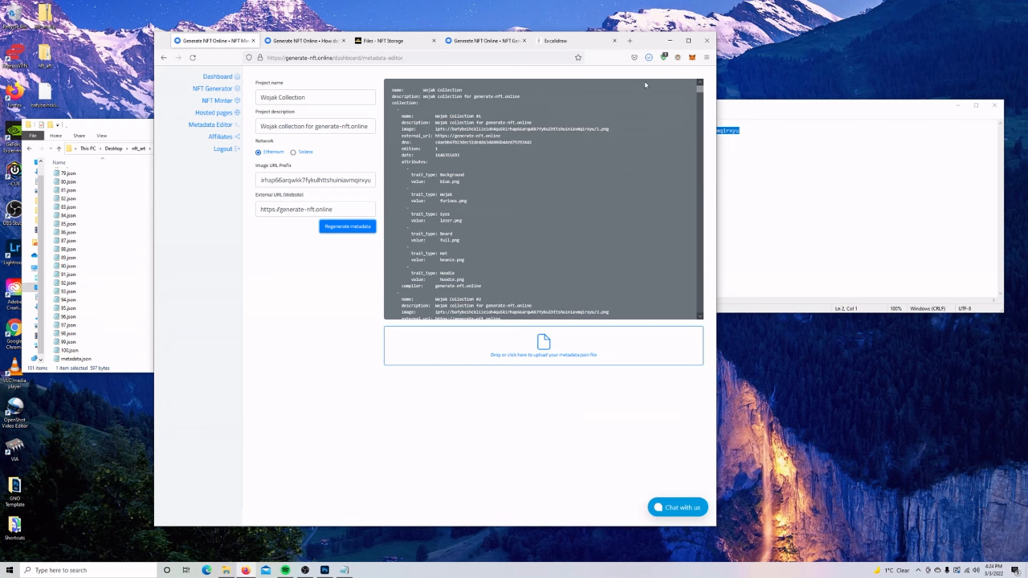
drag(642, 43, 749, 47)
drag(202, 128, 196, 179)
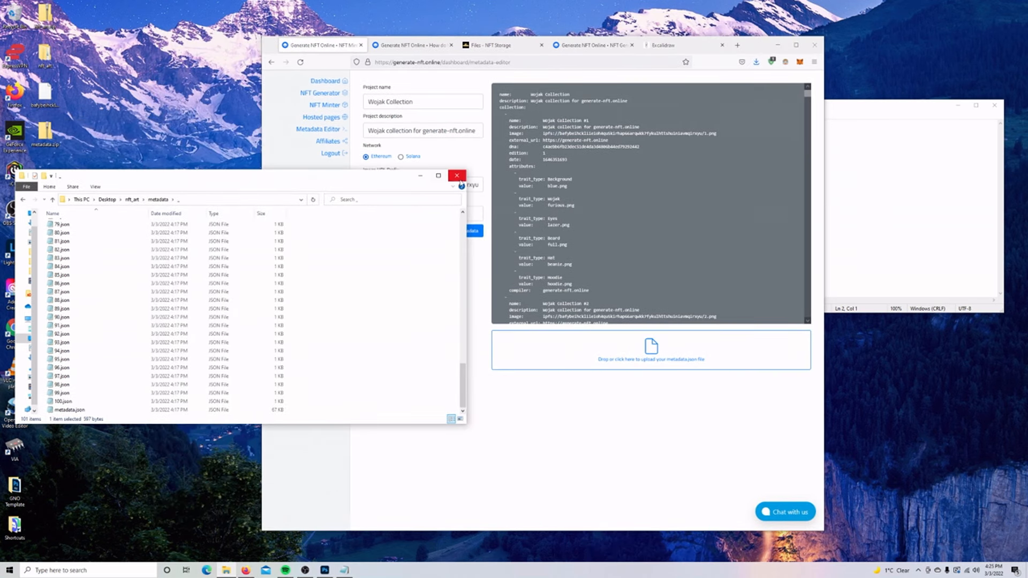
click(459, 177)
Extract metadata.zip to a metadata folder and verify 1.json has an ipfs image path.
right_click(45, 129)
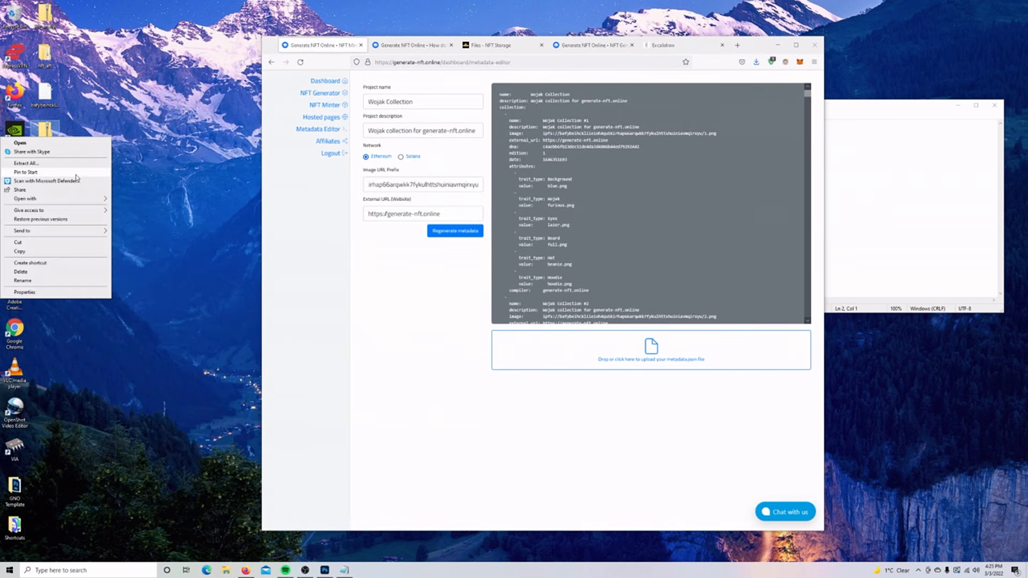
click(32, 164)
click(587, 362)
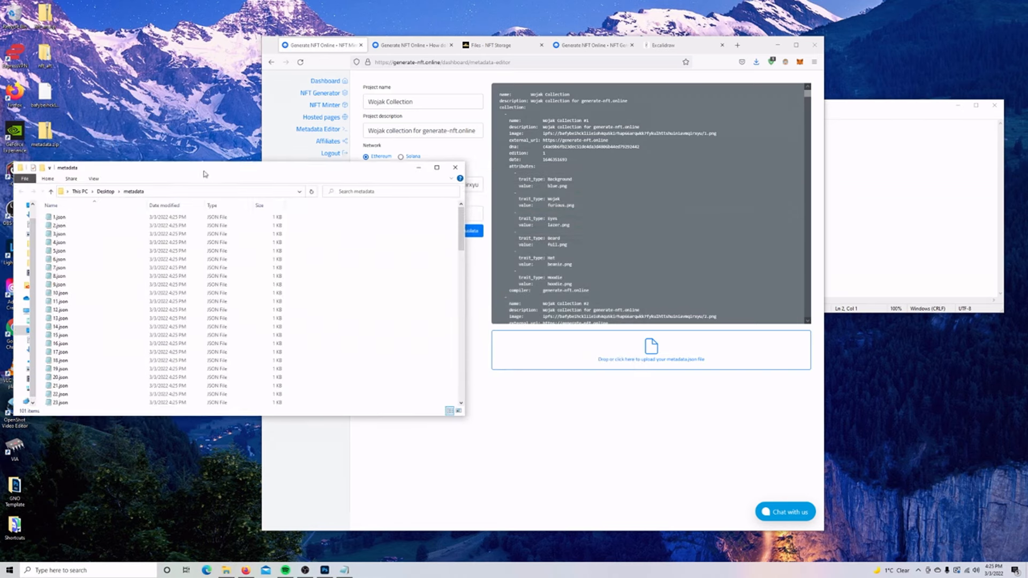
double_click(68, 167)
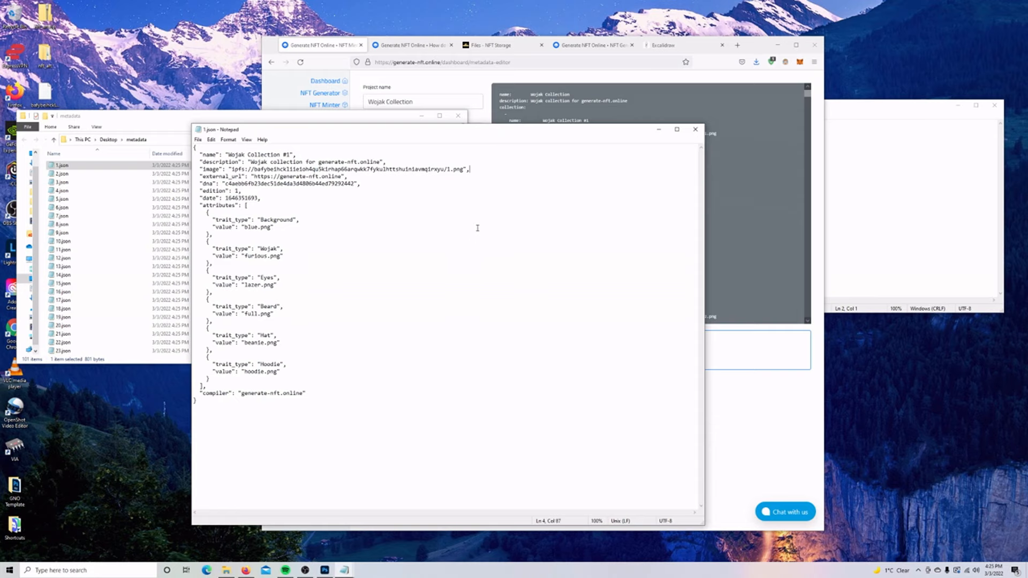
click(695, 129)
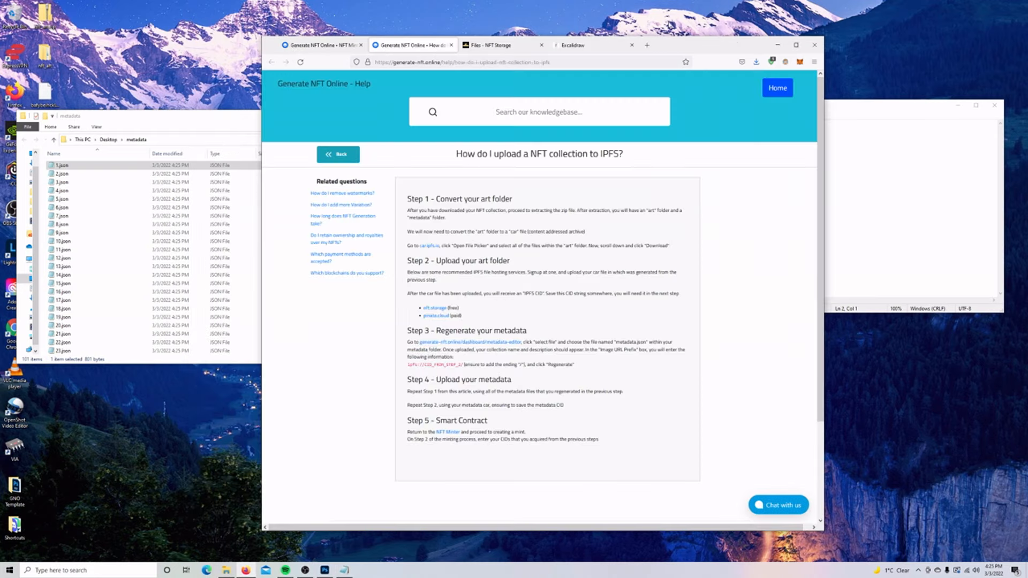
Maximize the browser and review the Step 4 metadata-upload heading, glancing at the NFT.Storage files list.
double_click(682, 49)
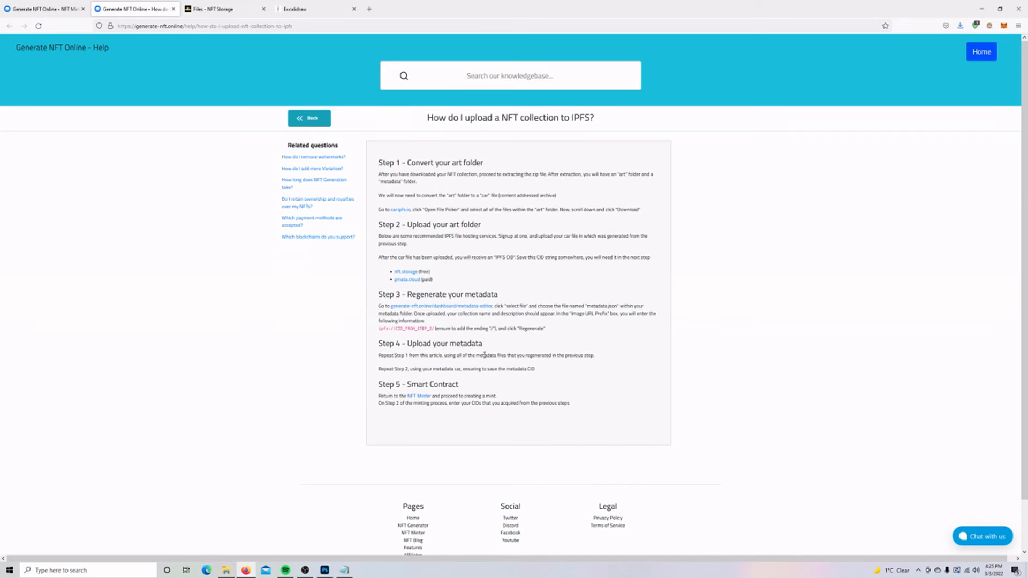
double_click(465, 343)
drag(442, 350, 379, 344)
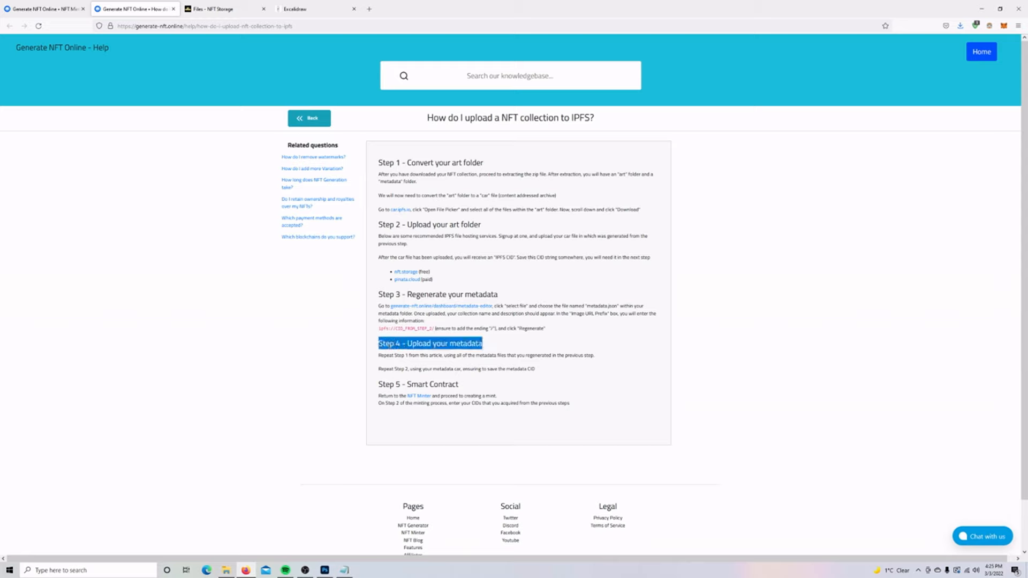
click(251, 13)
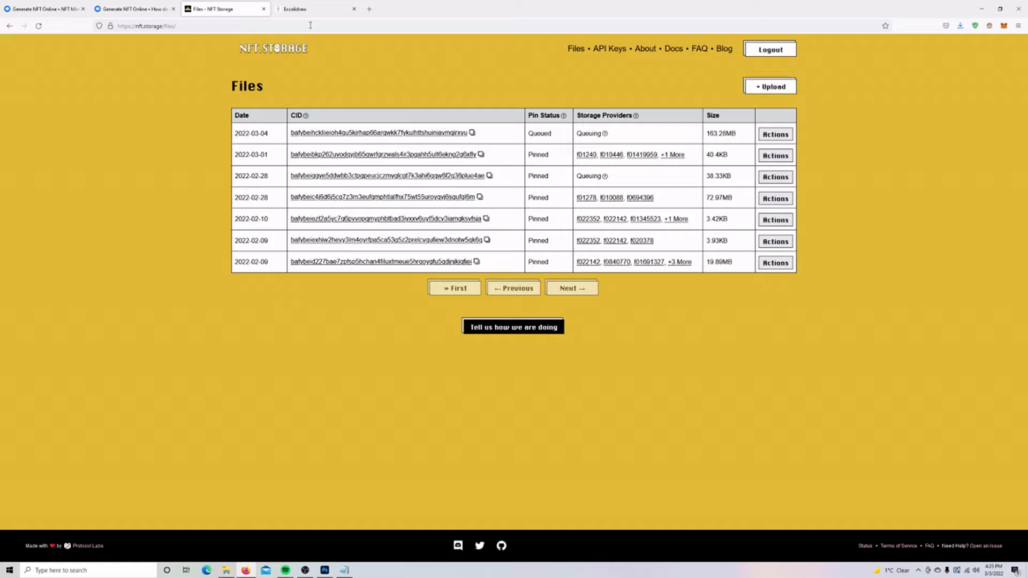
click(155, 11)
Open car.ipfs.io in a new tab and browse to the Desktop metadata folder.
right_click(400, 210)
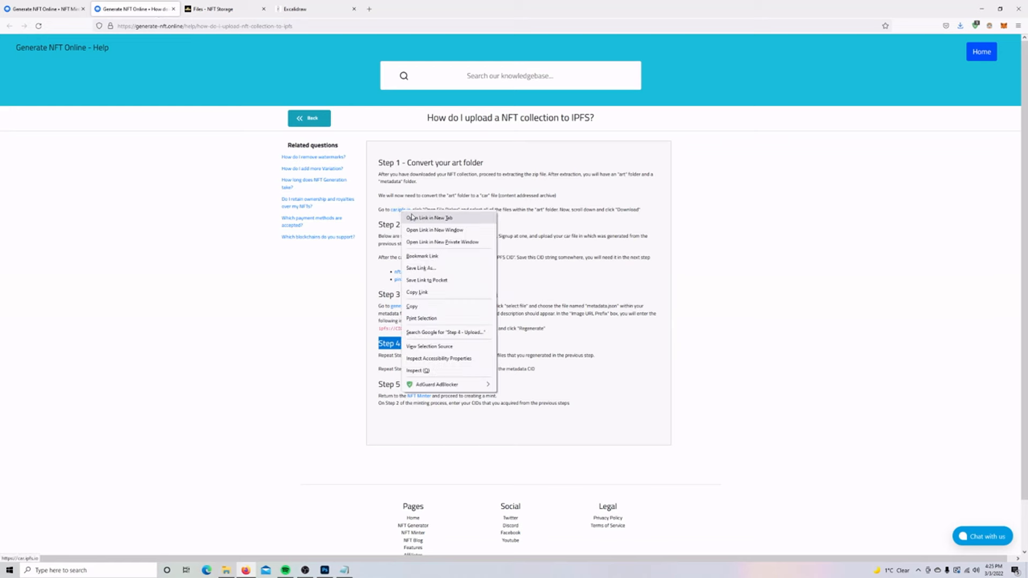
click(429, 219)
click(534, 169)
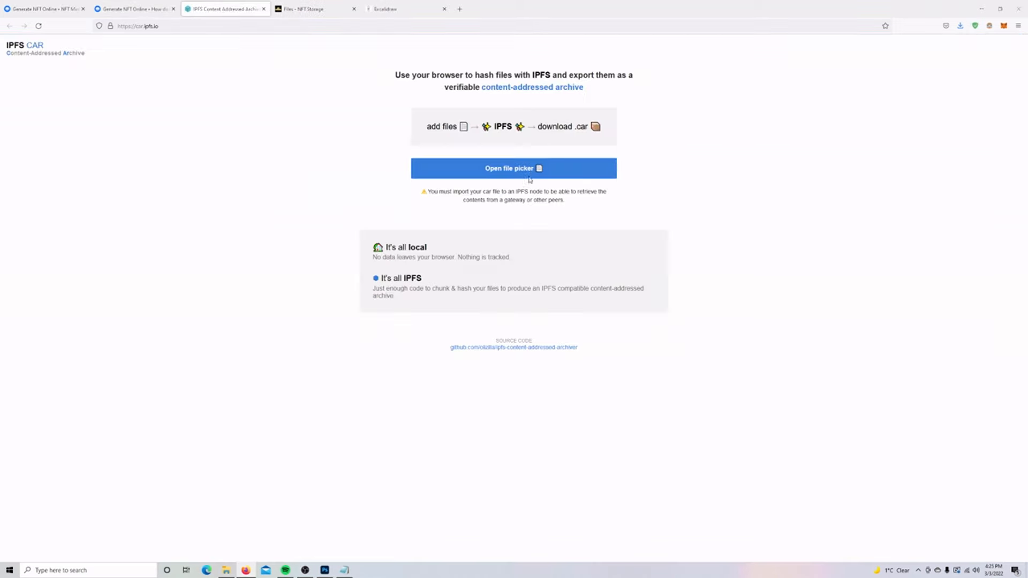
click(344, 83)
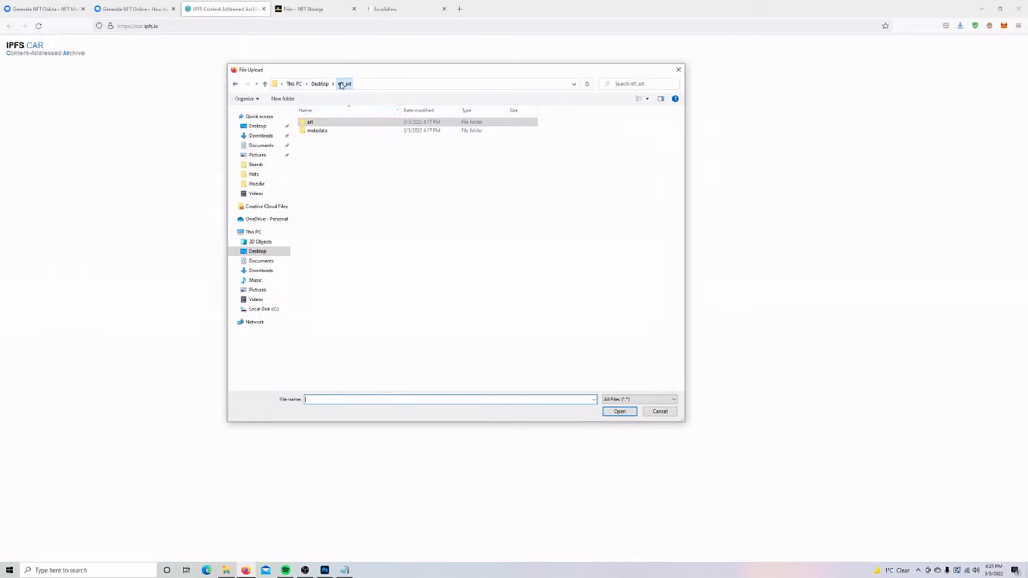
double_click(317, 131)
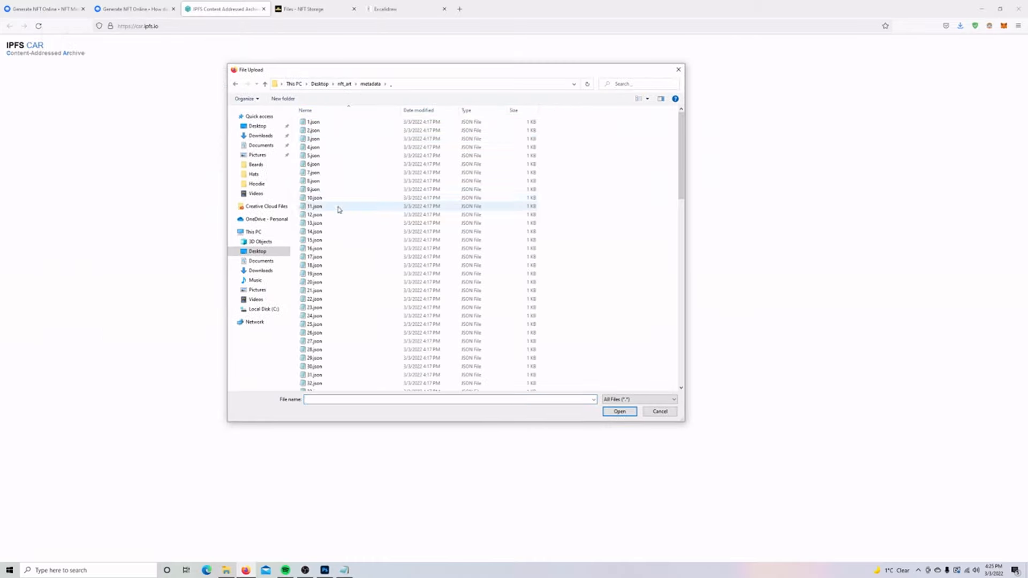
click(320, 83)
double_click(321, 131)
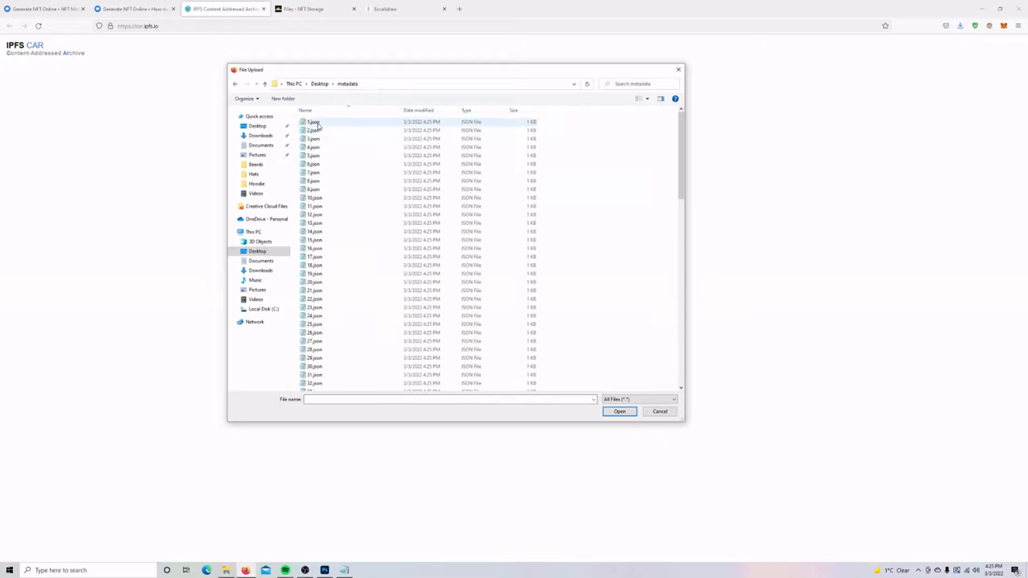
Pack 1.json through 100.json into a .car archive and save it.
click(330, 124)
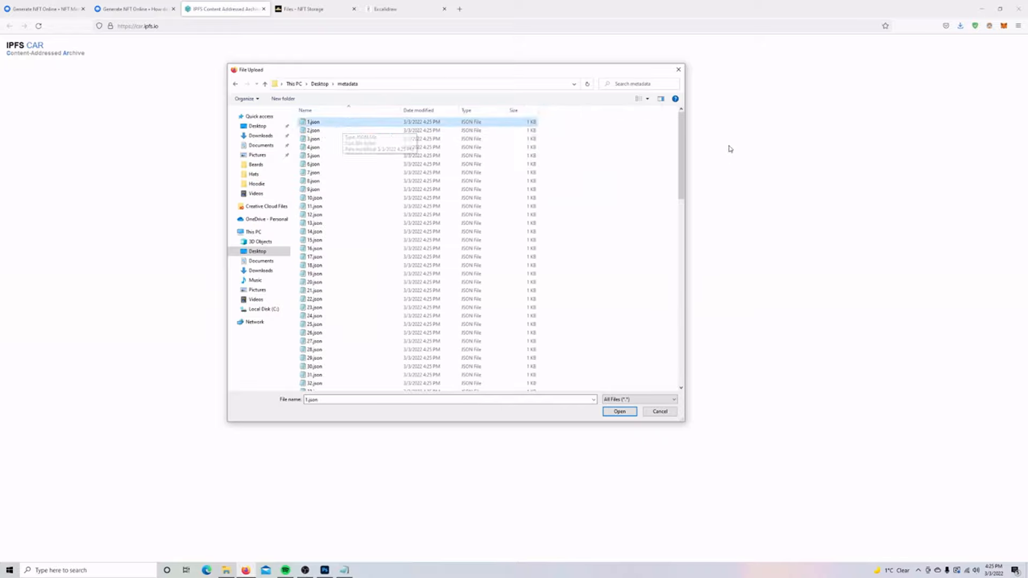
drag(682, 140, 676, 356)
shift+click(366, 379)
click(620, 411)
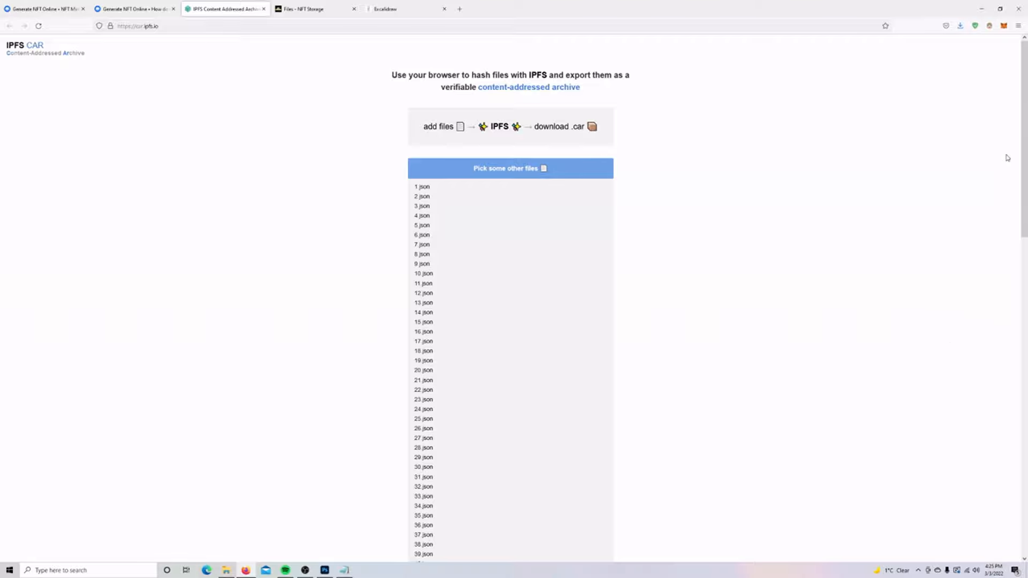
scroll(1022, 156, down, 1)
drag(1021, 156, 1022, 447)
click(525, 407)
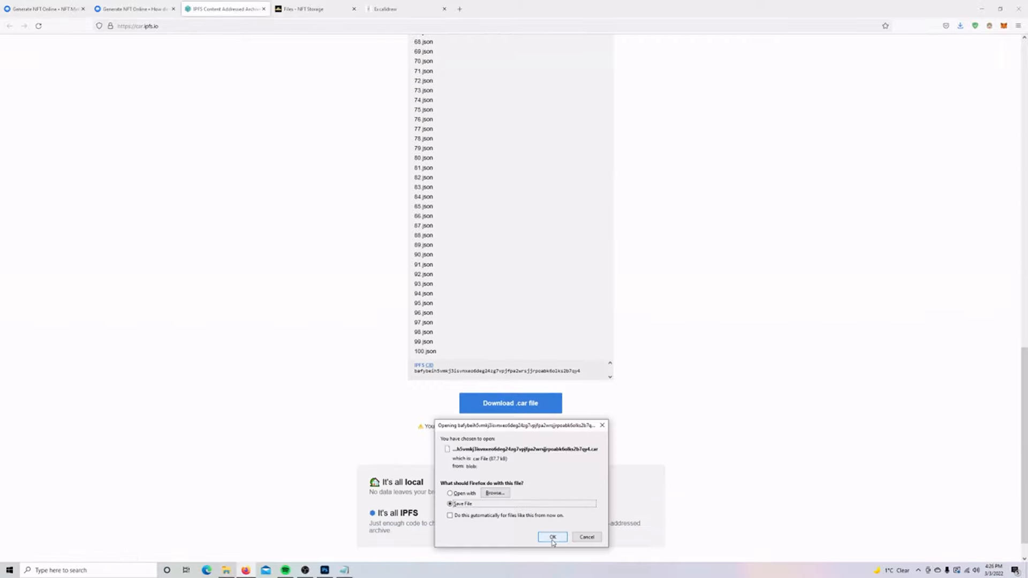
click(553, 537)
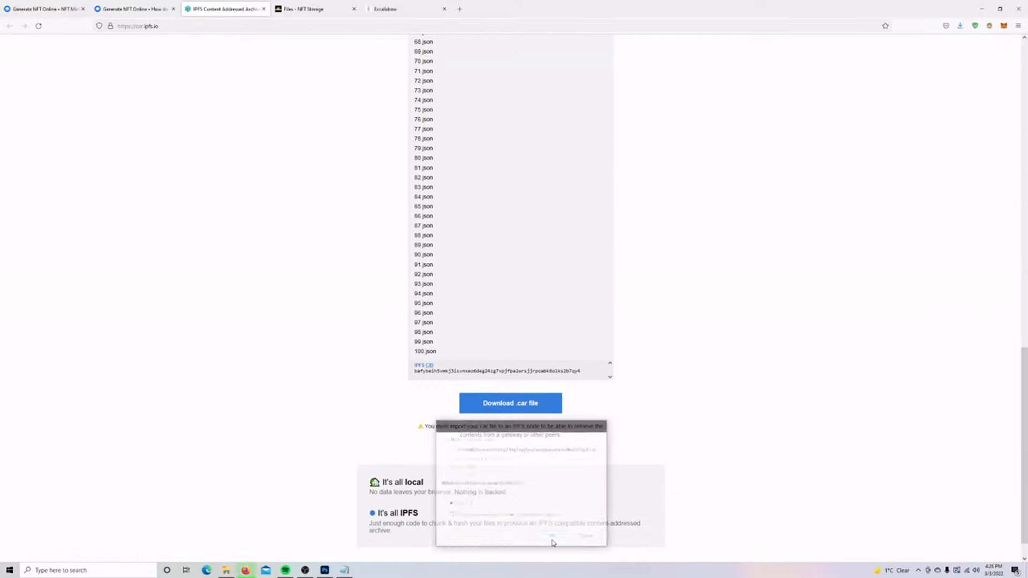
click(305, 9)
Upload the metadata .car file to NFT.Storage.
click(767, 89)
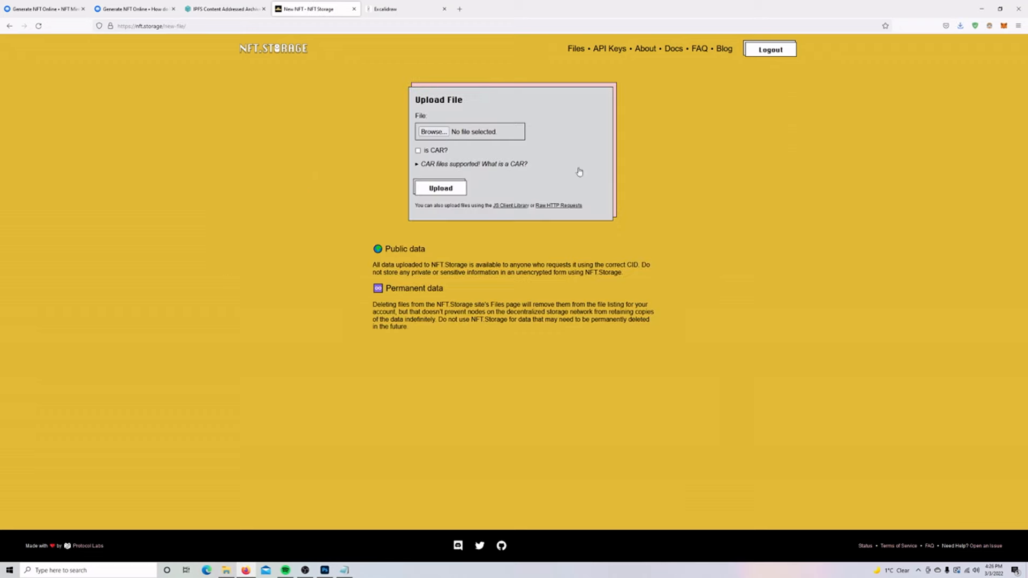
click(449, 137)
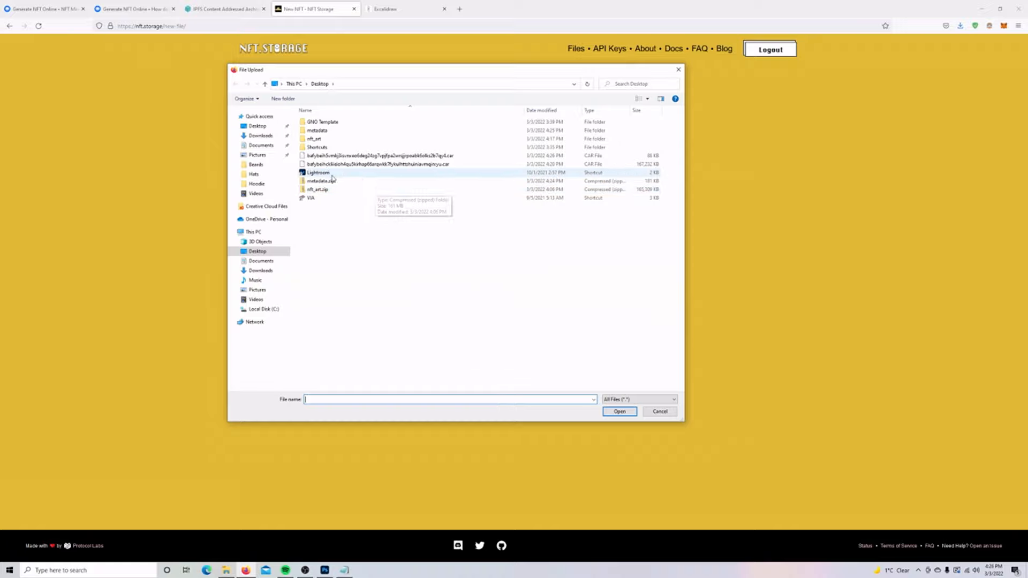
click(399, 156)
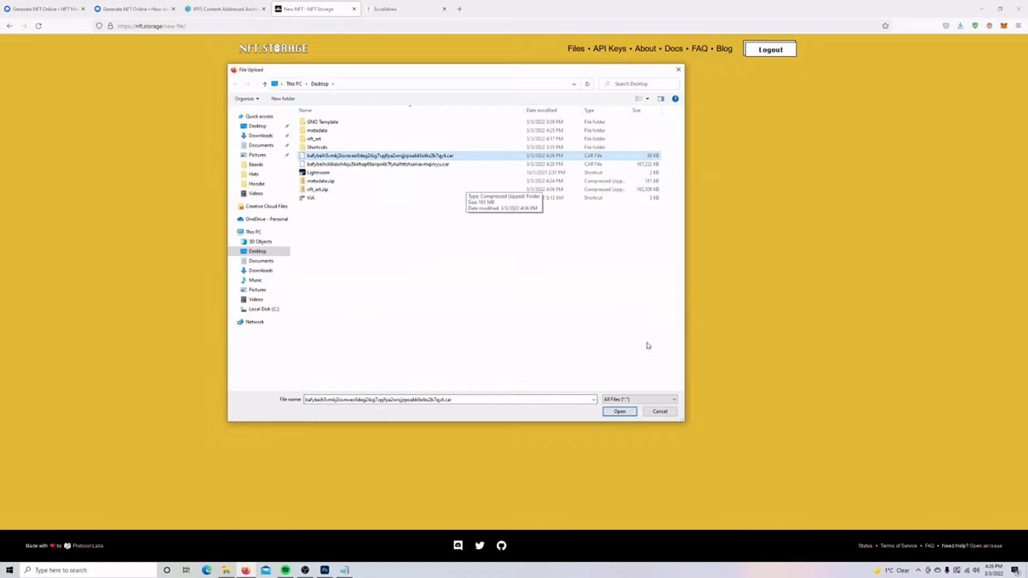
click(619, 412)
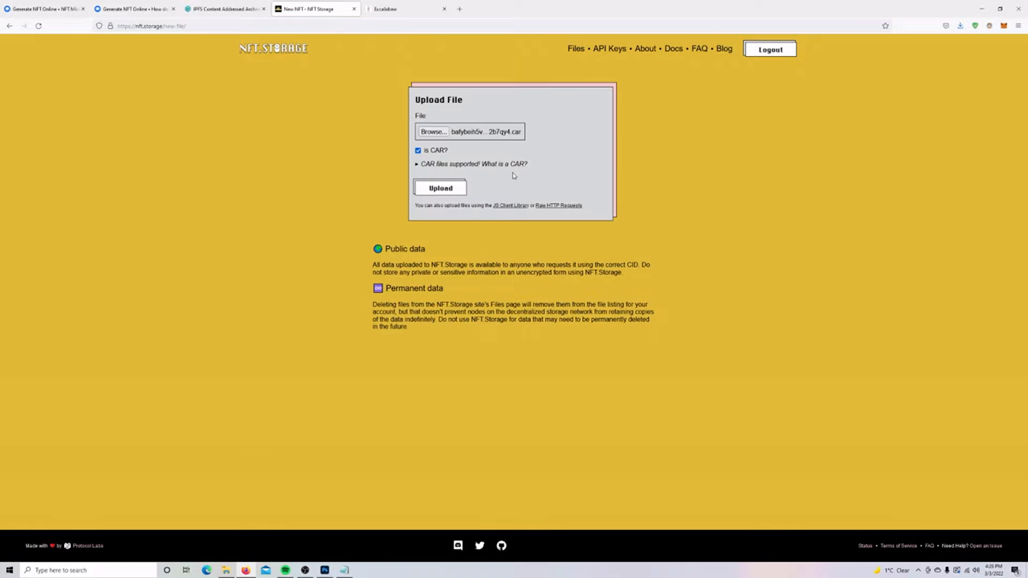
click(456, 188)
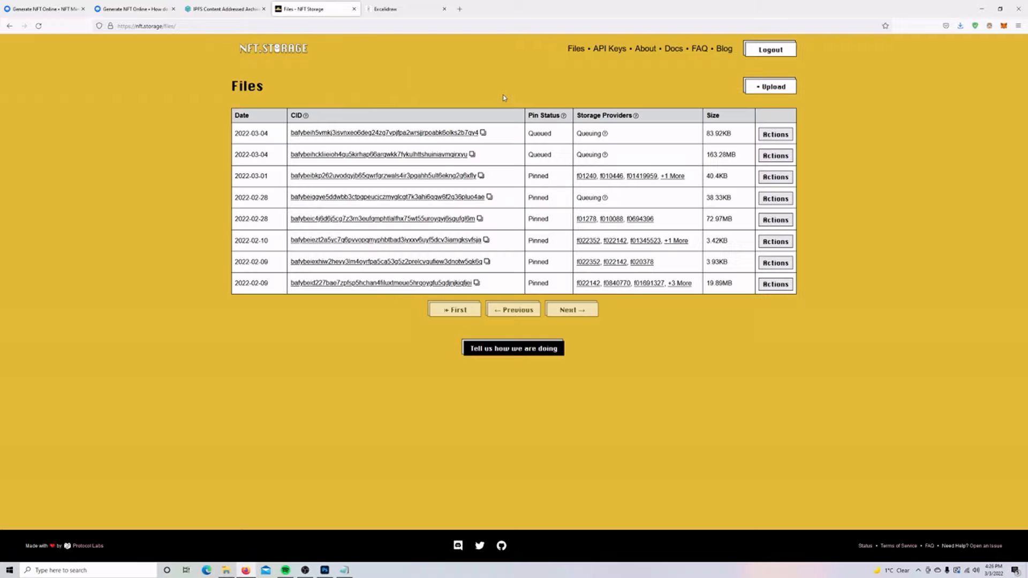
Inspect the uploaded 1.json and 10.json metadata files via the CID link.
click(472, 136)
click(31, 112)
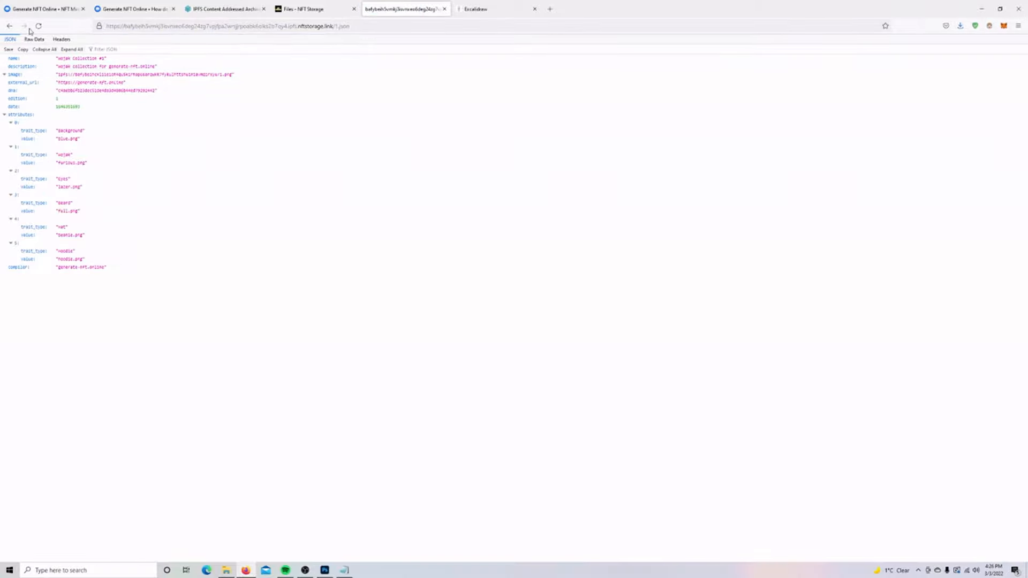
click(9, 26)
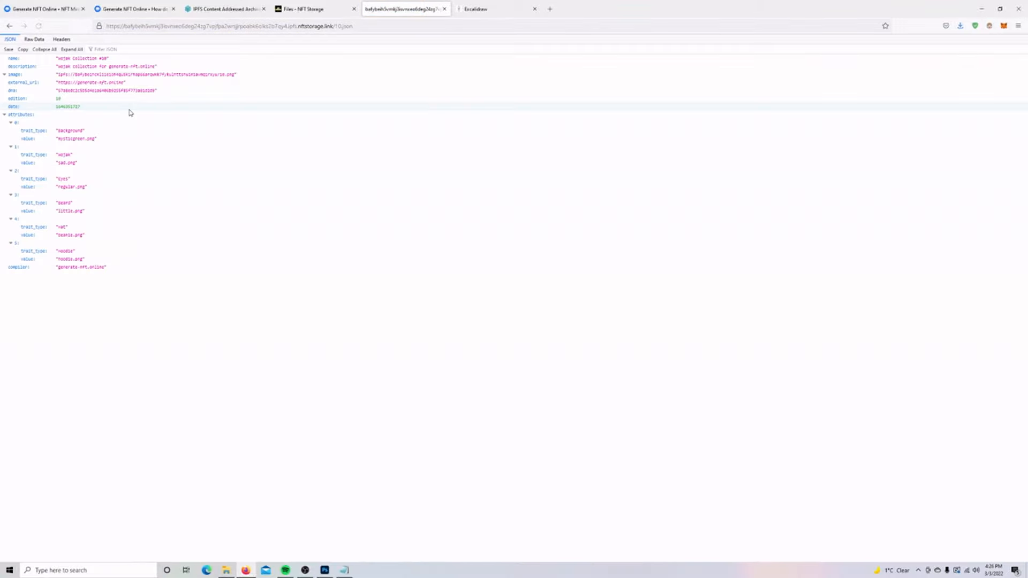
click(12, 27)
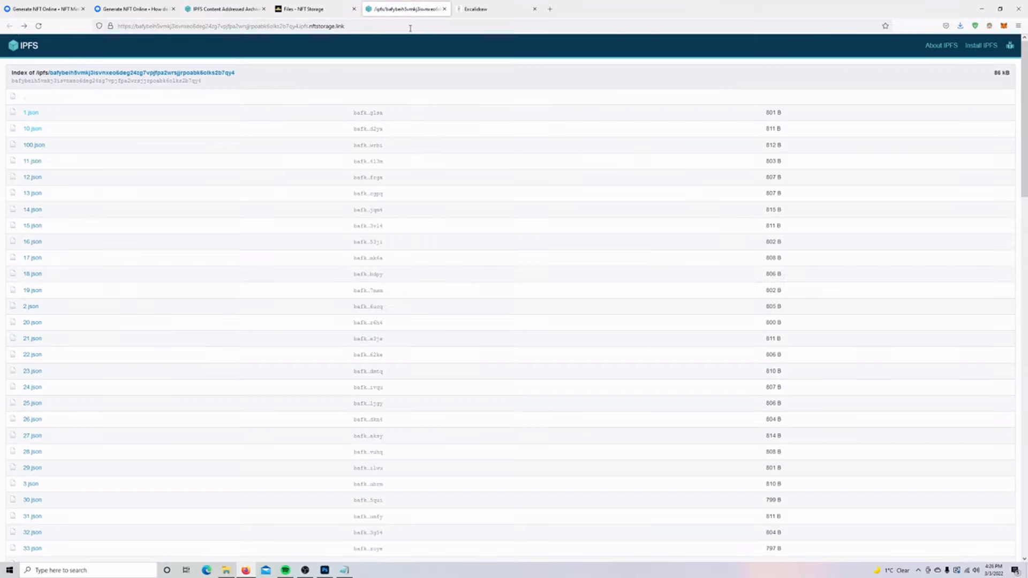
click(445, 9)
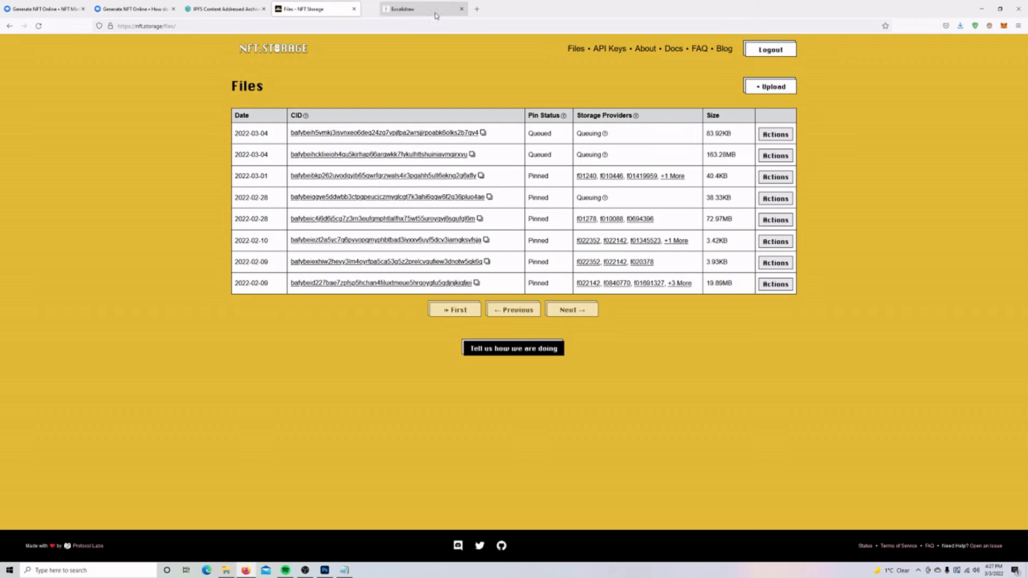
Copy the new metadata CID and paste it under Metadata CID in the notes.
click(483, 132)
click(344, 570)
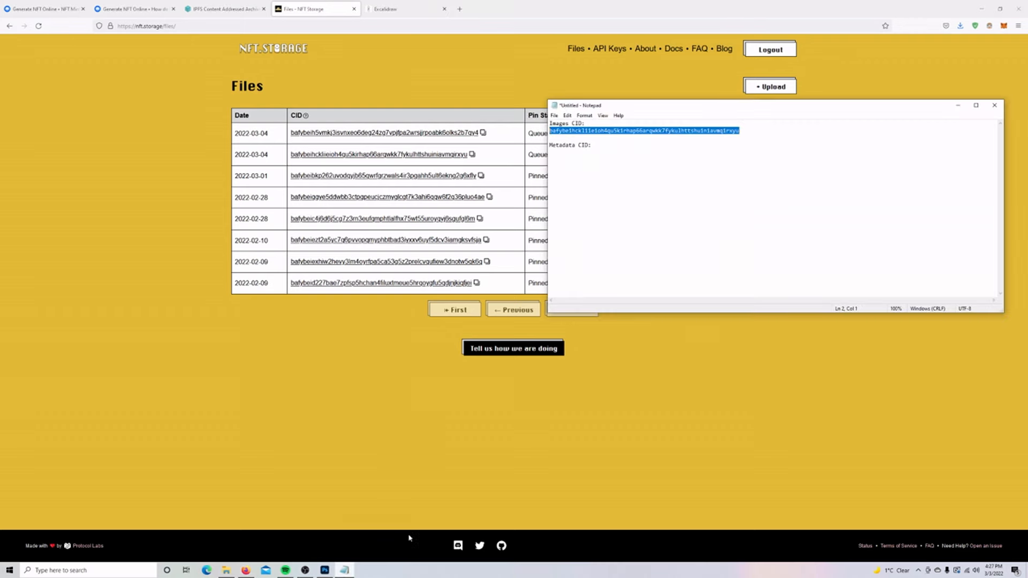
click(675, 215)
key(ctrl+v)
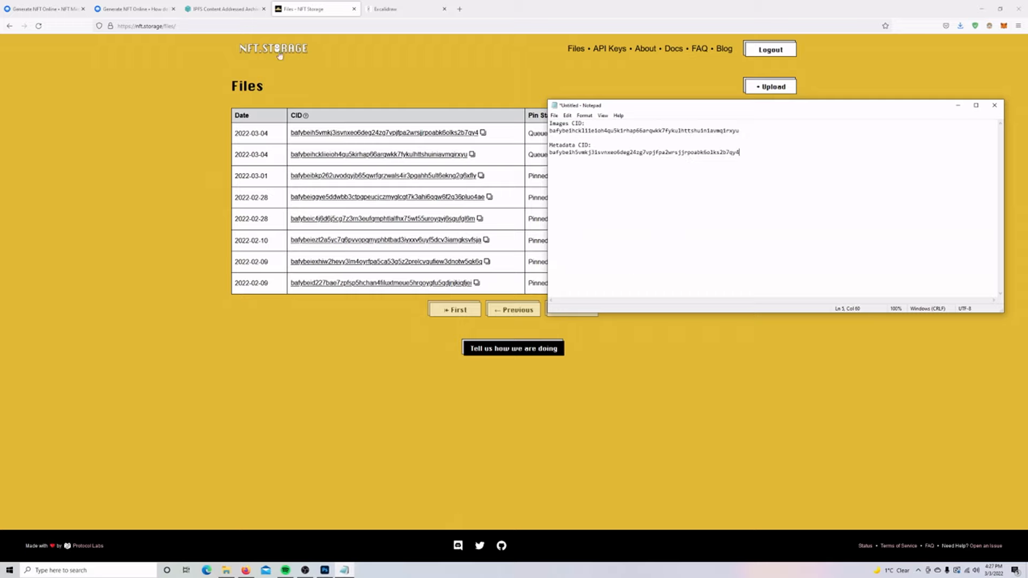
click(43, 8)
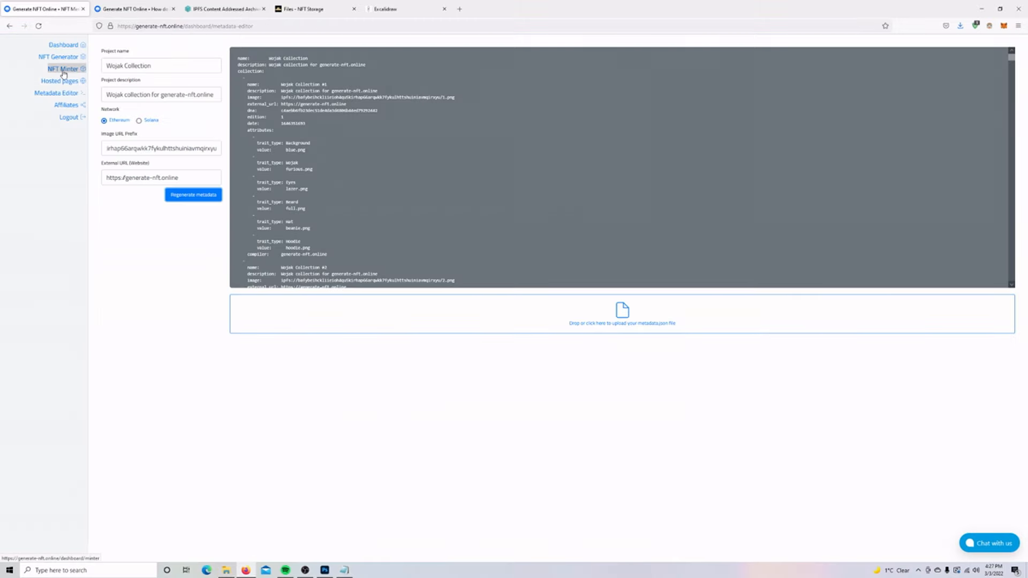
Open the GNO Wojak Collection minter and replace its Images CID with the one from the notes.
click(63, 70)
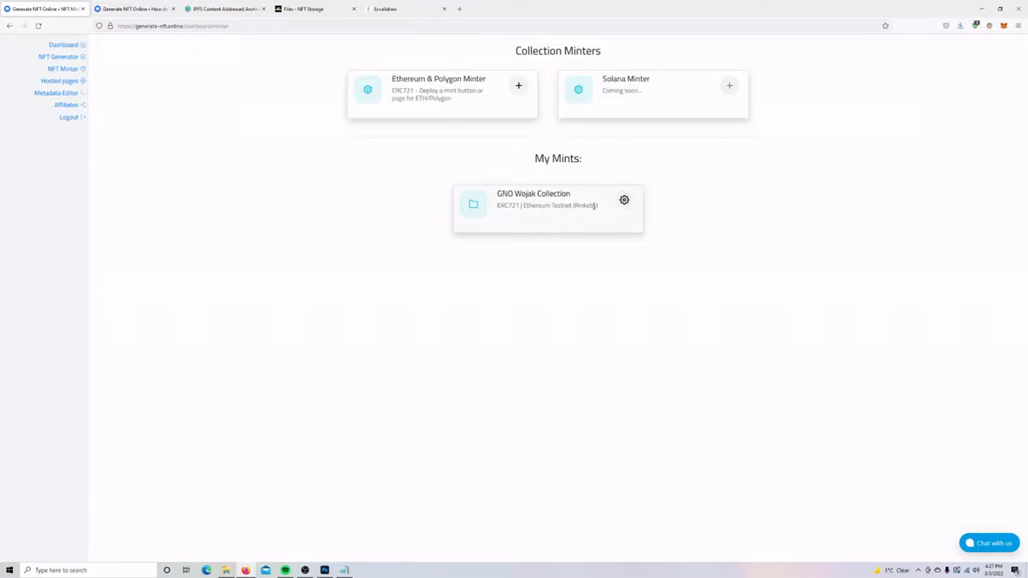
click(569, 226)
triple_click(414, 156)
key(alt+Tab)
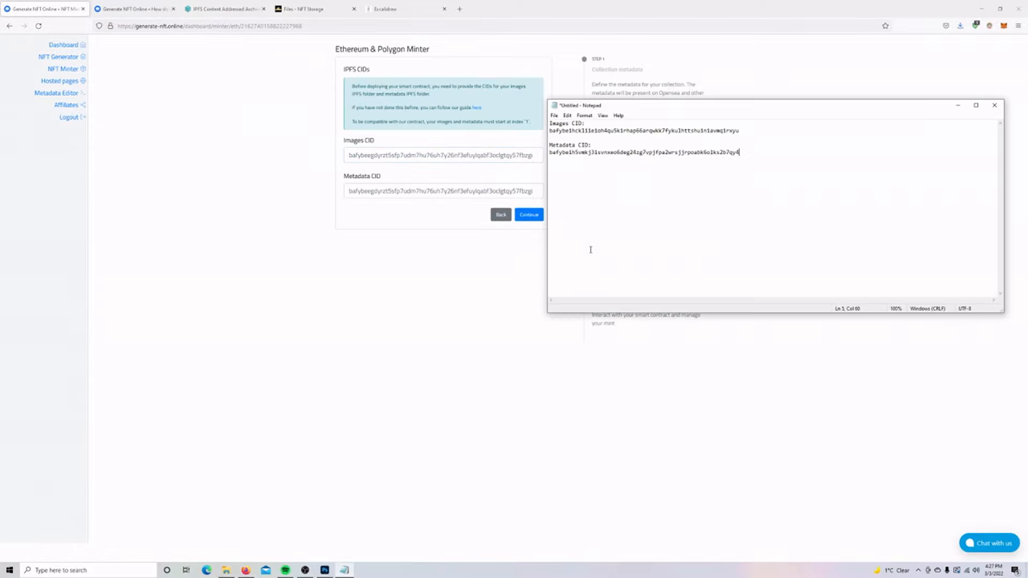
drag(740, 130, 550, 132)
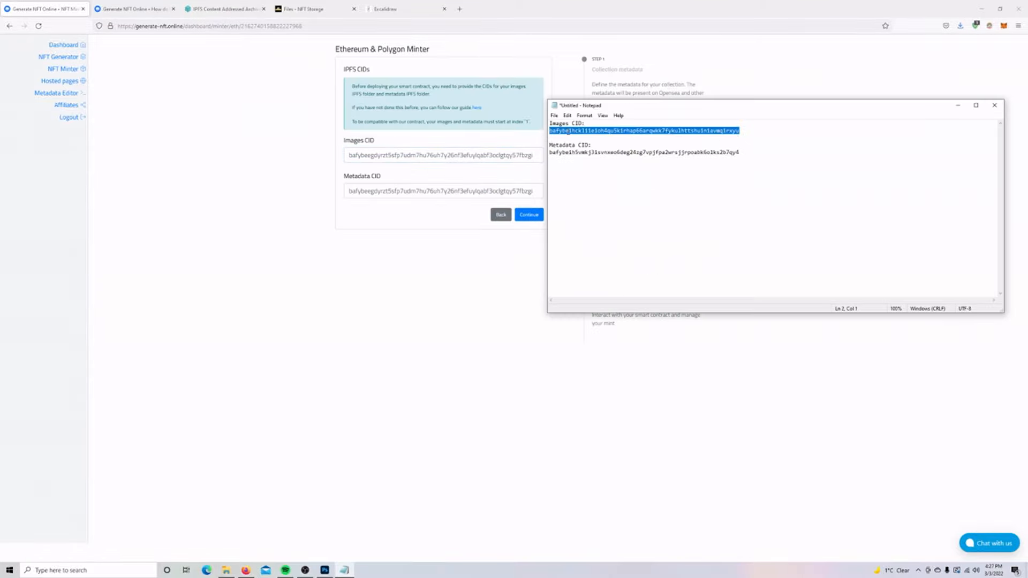
key(ctrl+c)
key(alt+Tab)
key(ctrl+v)
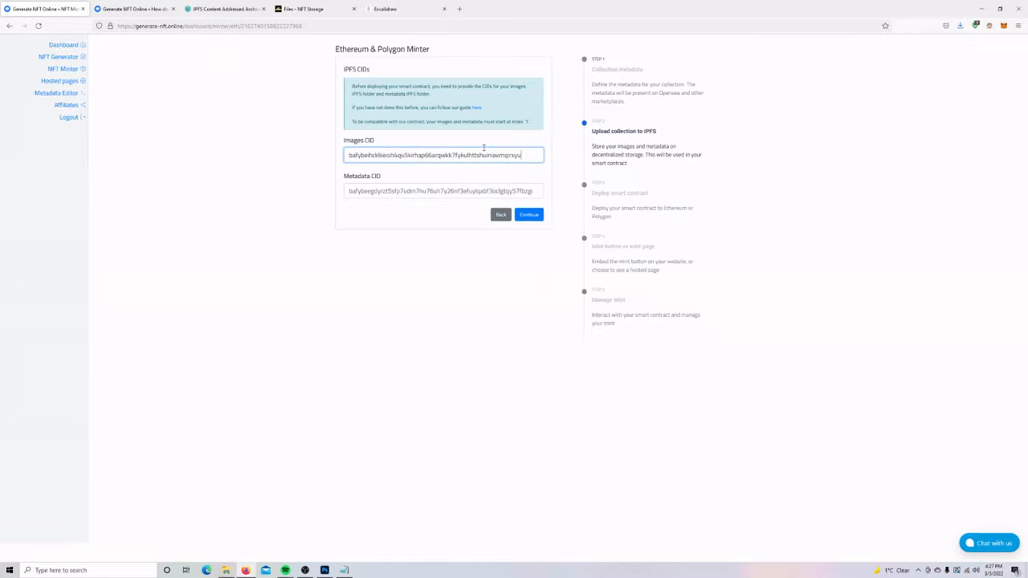
Replace the Metadata CID field with the new metadata CID from the notes.
key(alt+Tab)
drag(737, 150, 549, 153)
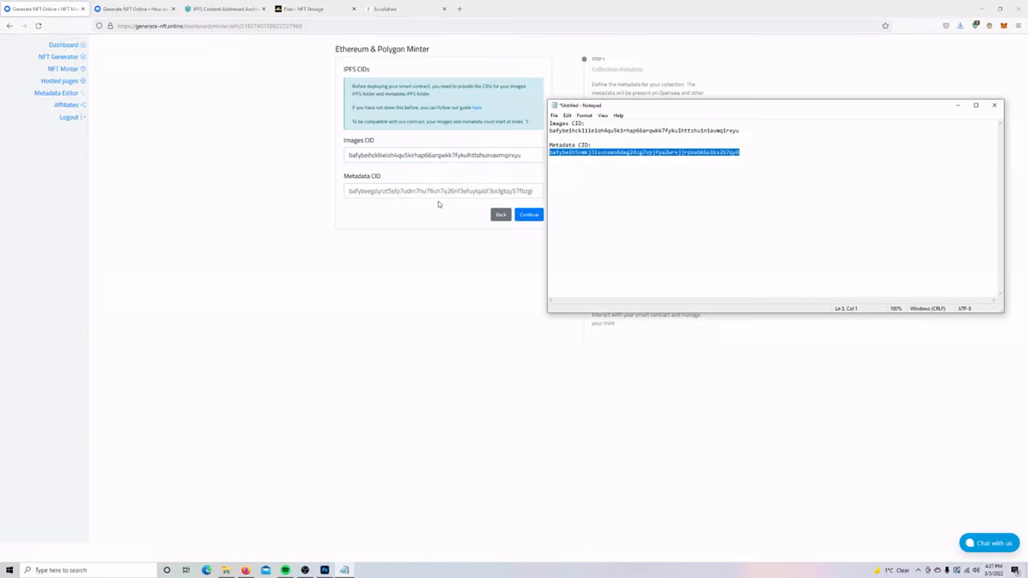
click(411, 191)
key(ctrl+a)
key(ctrl+v)
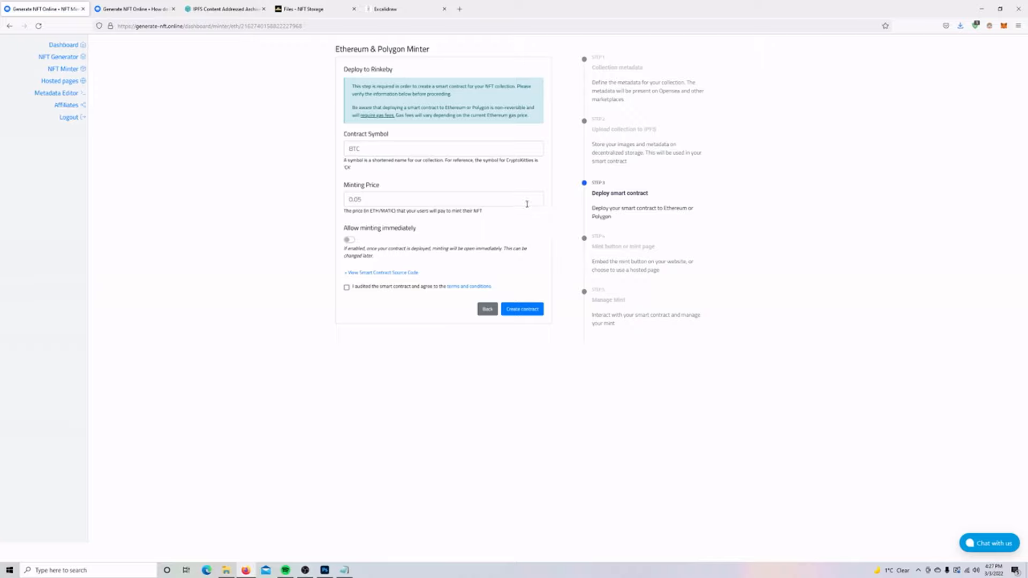
Set the contract symbol to WOJ and the minting price to 0.03.
click(448, 148)
click(412, 149)
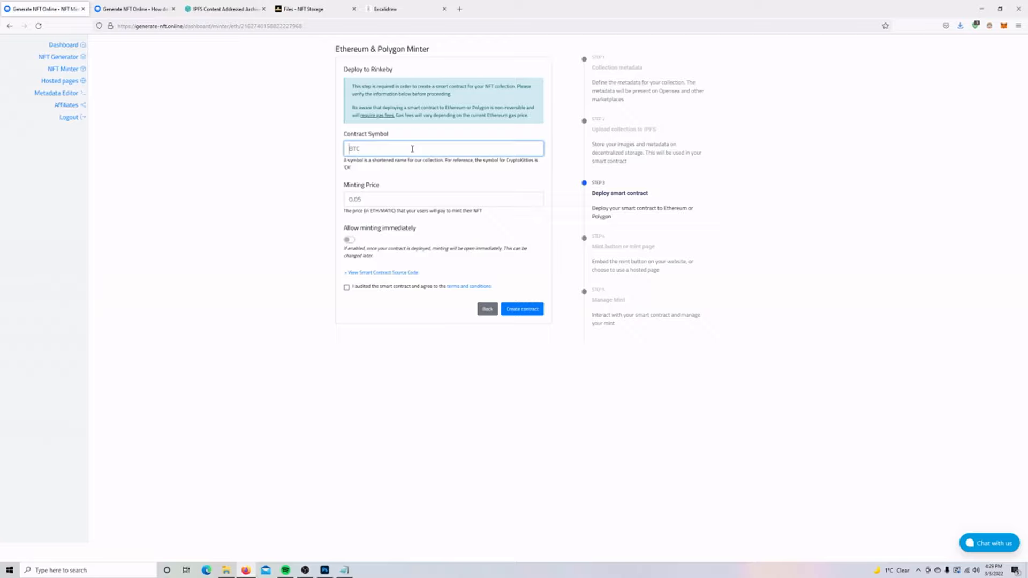
text(WOI)
click(377, 197)
text(0.03)
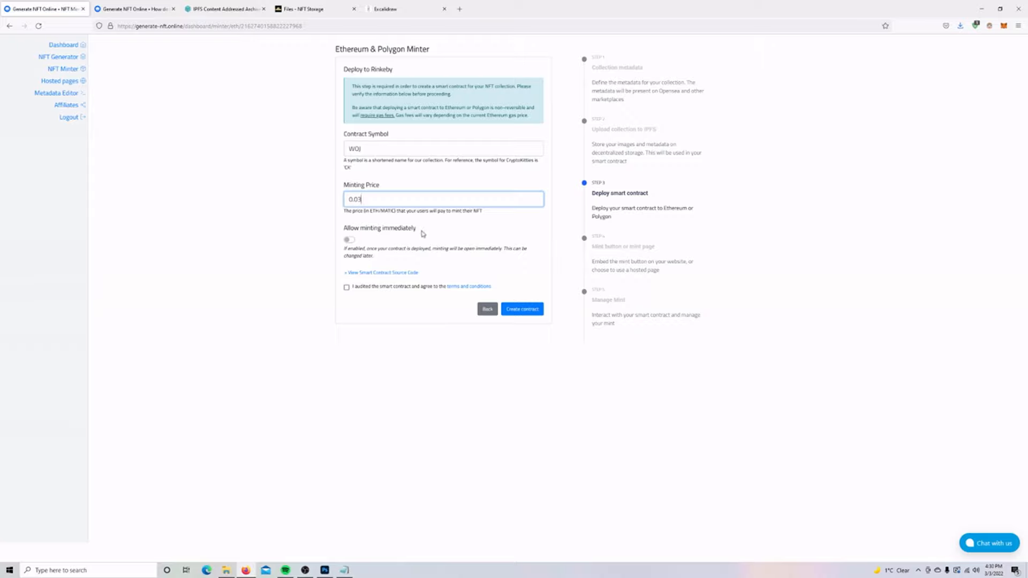
click(345, 239)
triple_click(346, 239)
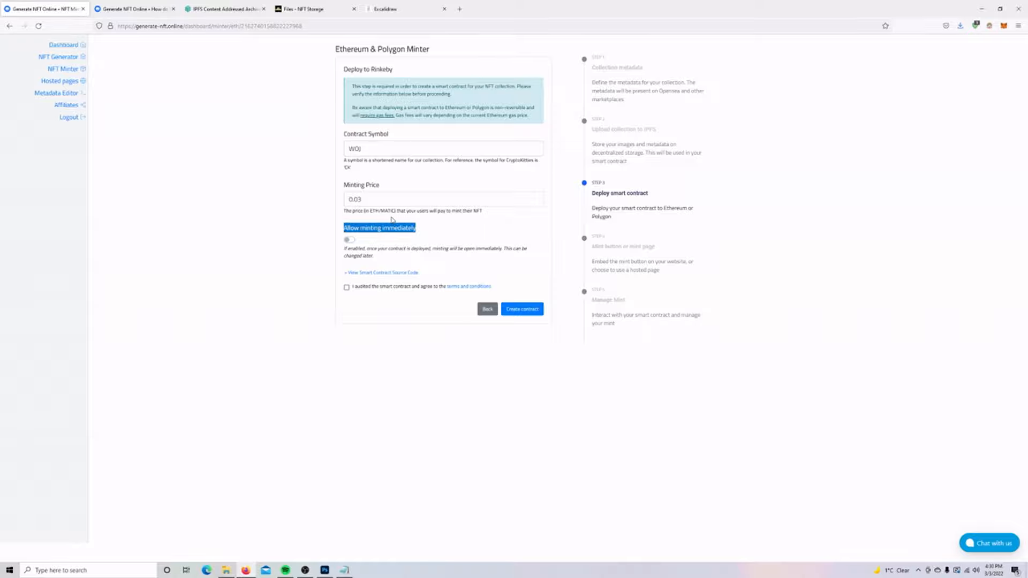
Review the smart contract source code and tick the audit-and-terms agreement.
click(365, 272)
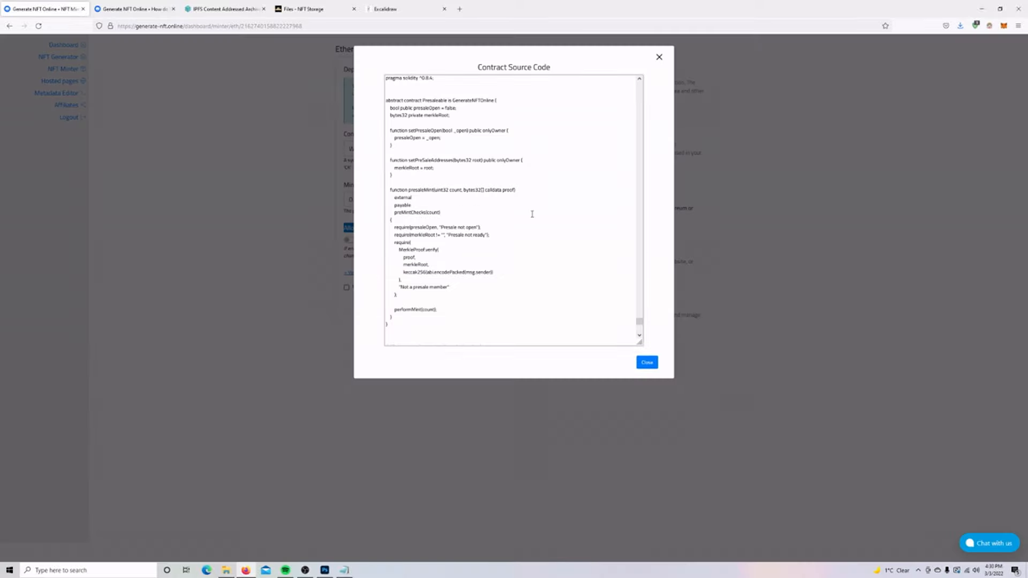
drag(640, 322, 639, 291)
click(660, 57)
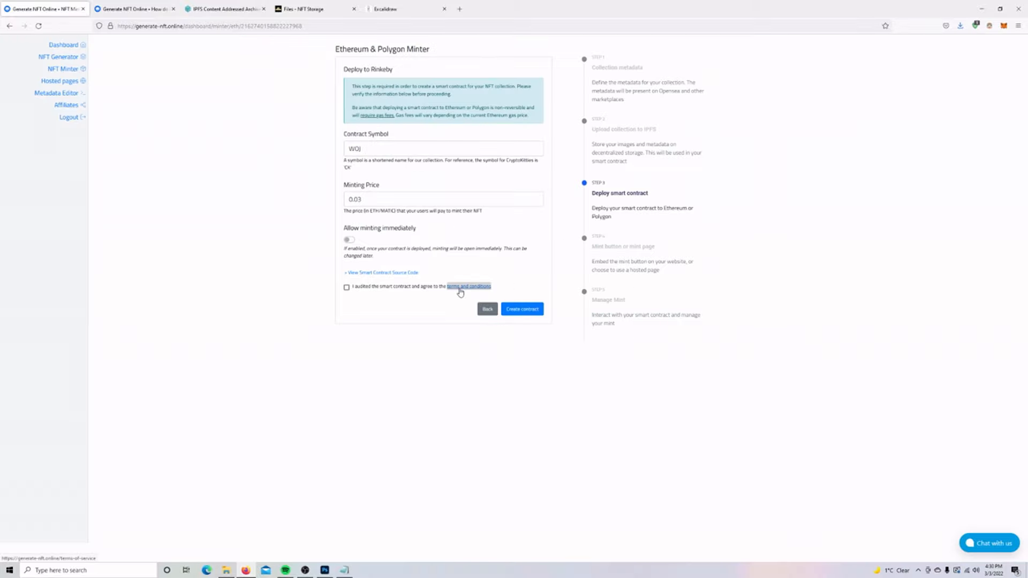
click(346, 288)
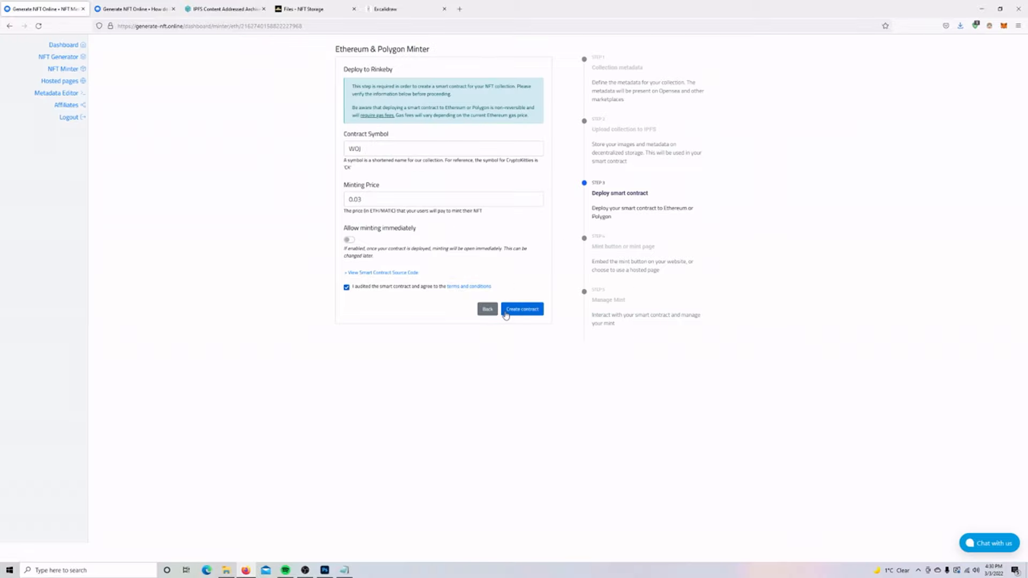
Create the contract, confirm the Rinkeby deployment in MetaMask, and check the wallet activity.
click(504, 315)
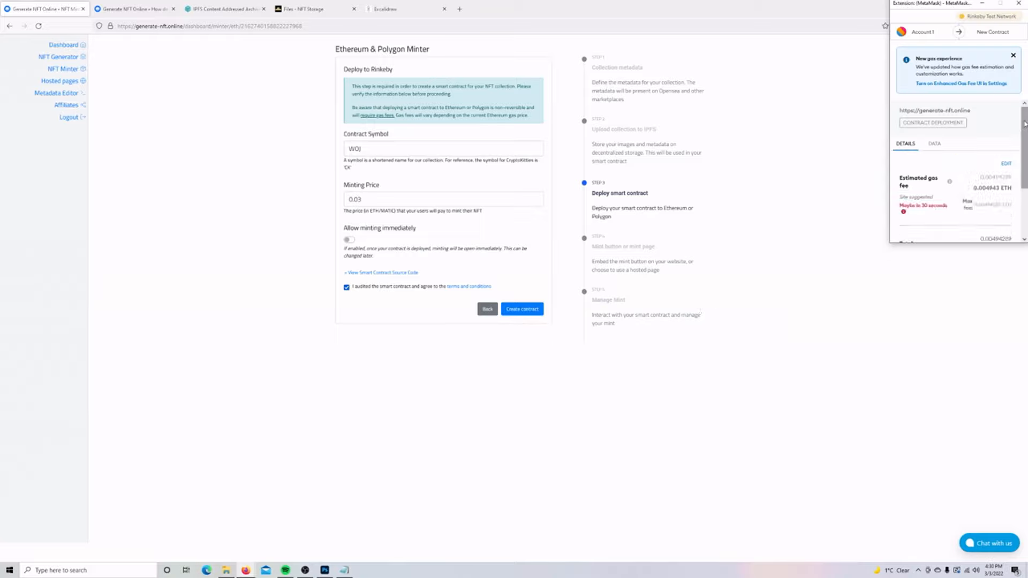
drag(1026, 116, 1024, 174)
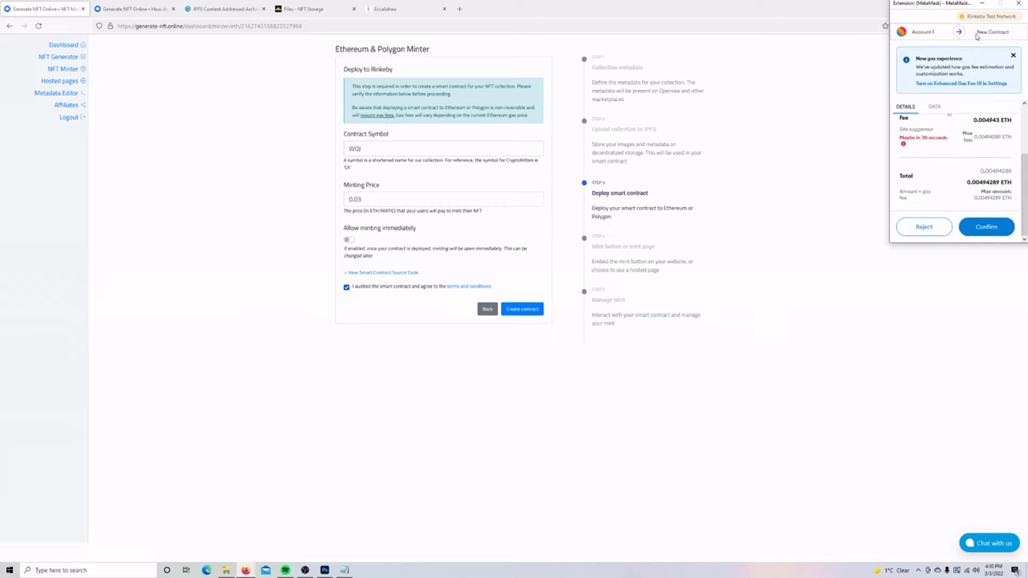
drag(976, 32, 1010, 32)
click(991, 226)
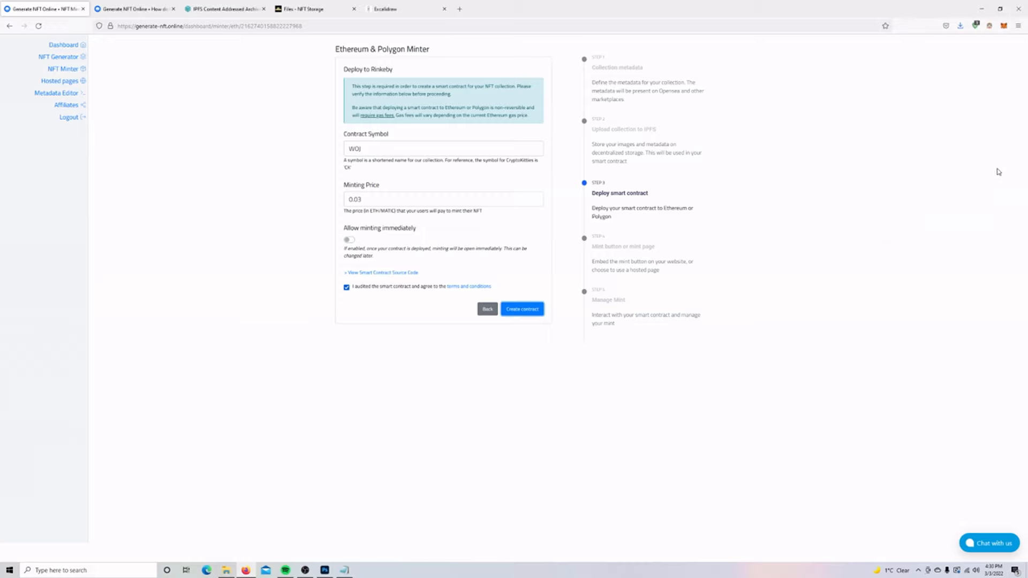
click(1004, 26)
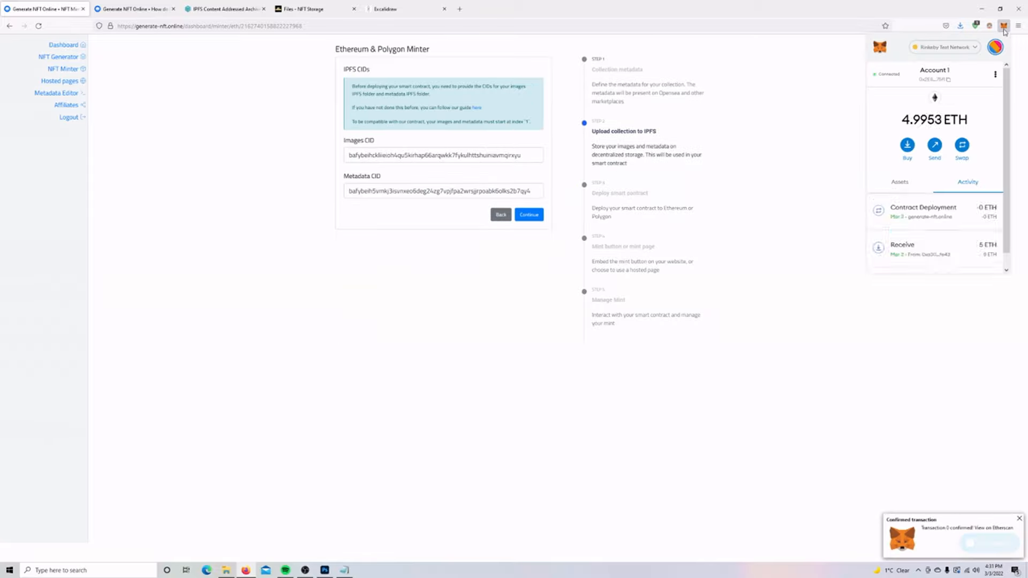
Review the mint button's colour options and embed source code, then continue to Manage Mint.
click(952, 383)
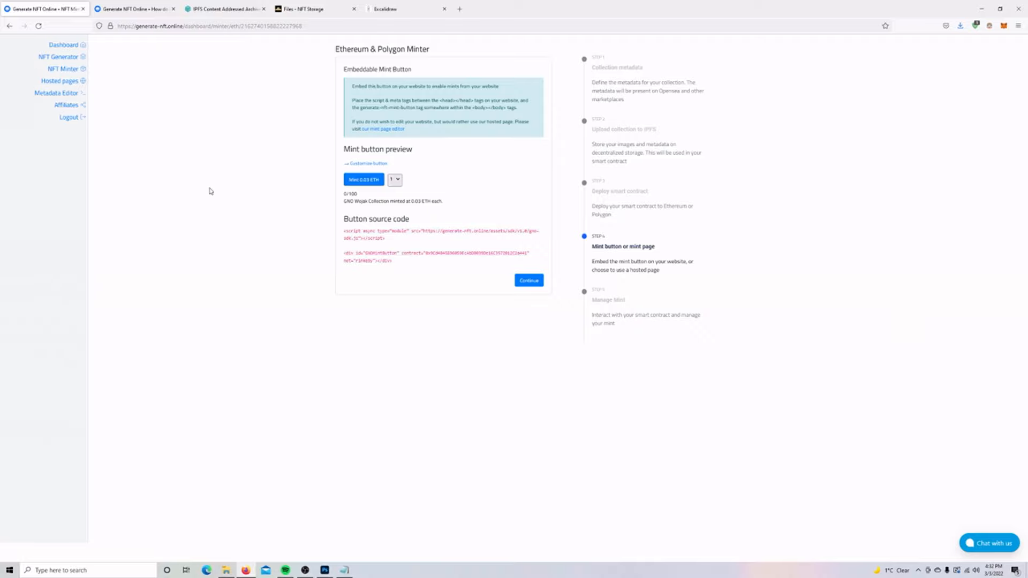
click(371, 163)
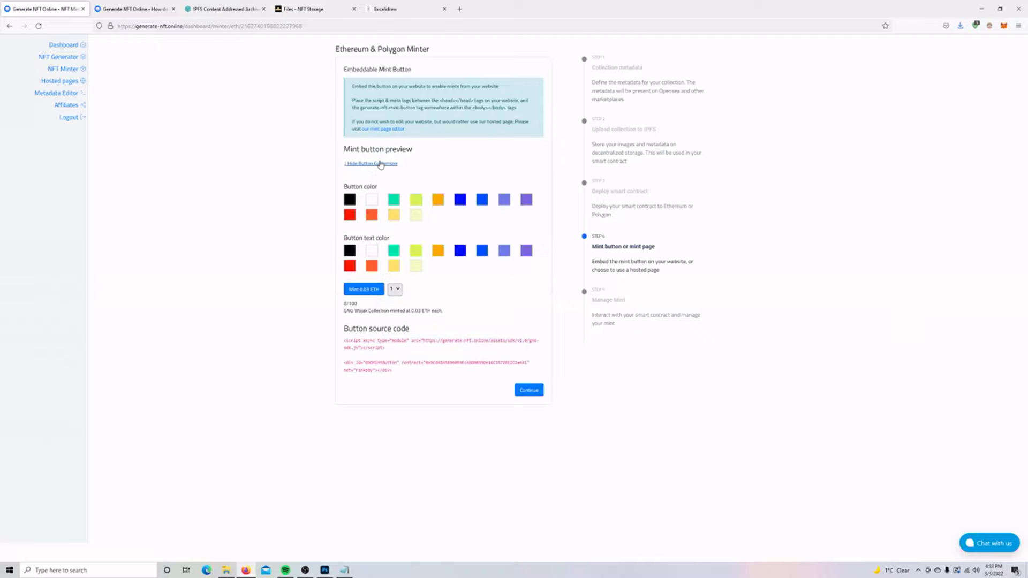
click(380, 164)
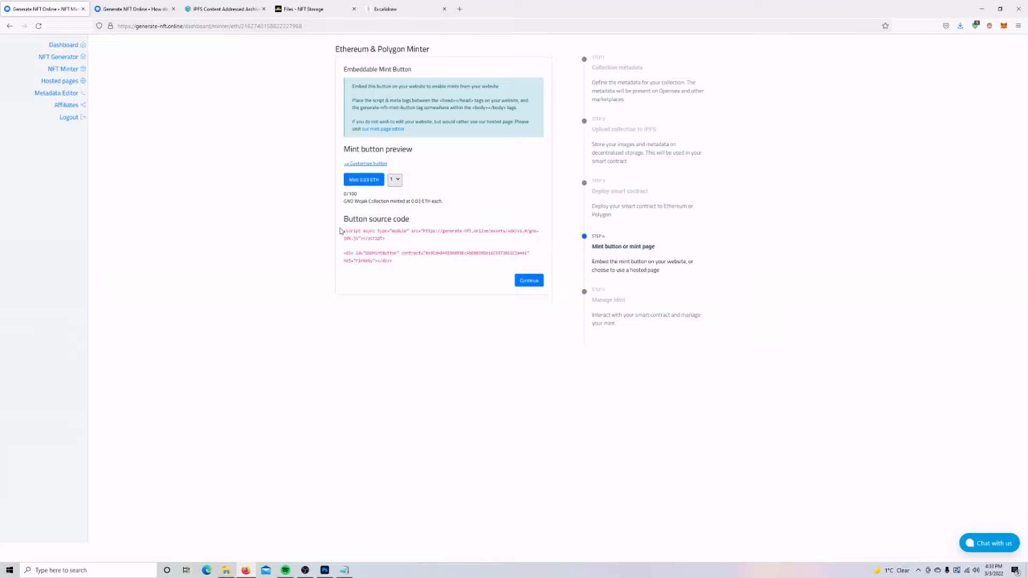
mouse_move(340, 230)
mouse_down()
mouse_move(403, 251)
mouse_move(404, 268)
mouse_move(343, 228)
mouse_up()
click(460, 253)
click(404, 262)
click(529, 282)
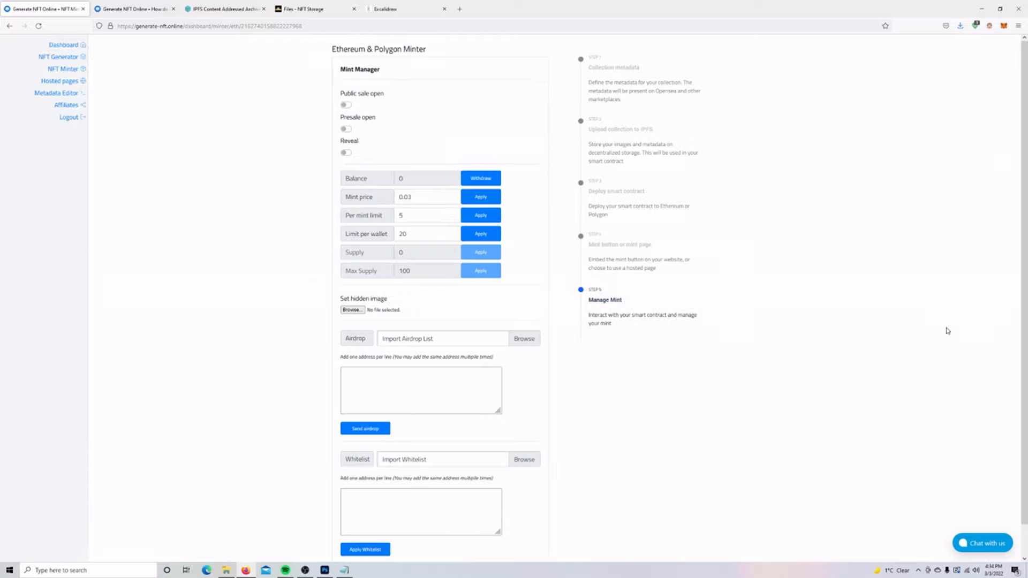
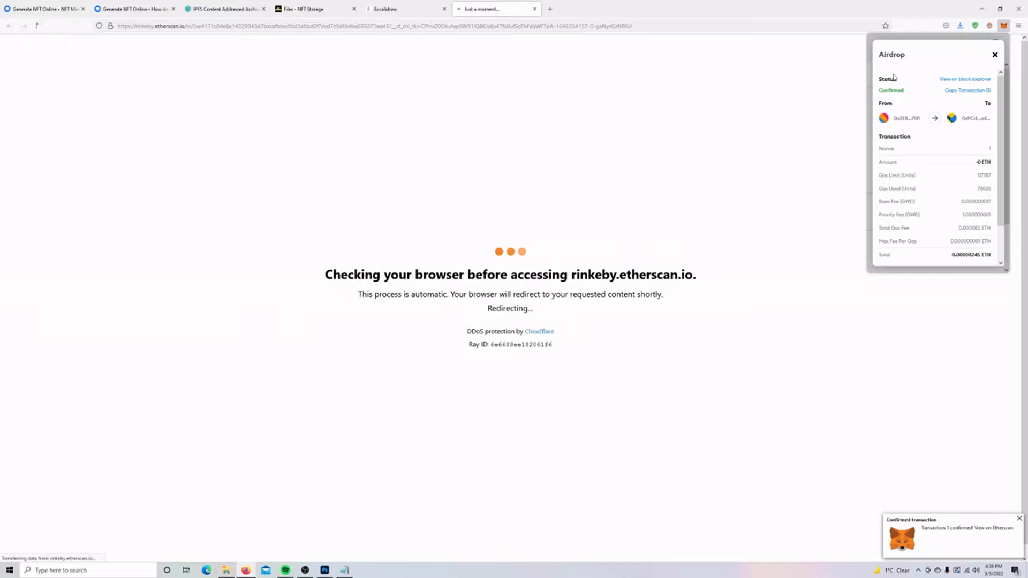
Check the Success airdrop and wallet activity, then open the GNO Wojak Collection token page.
click(995, 54)
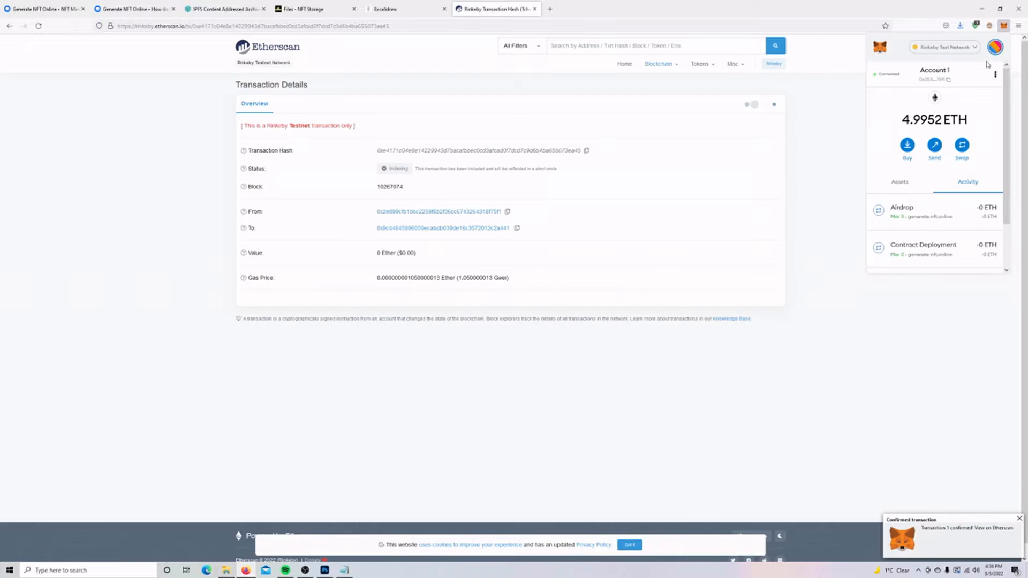
click(828, 340)
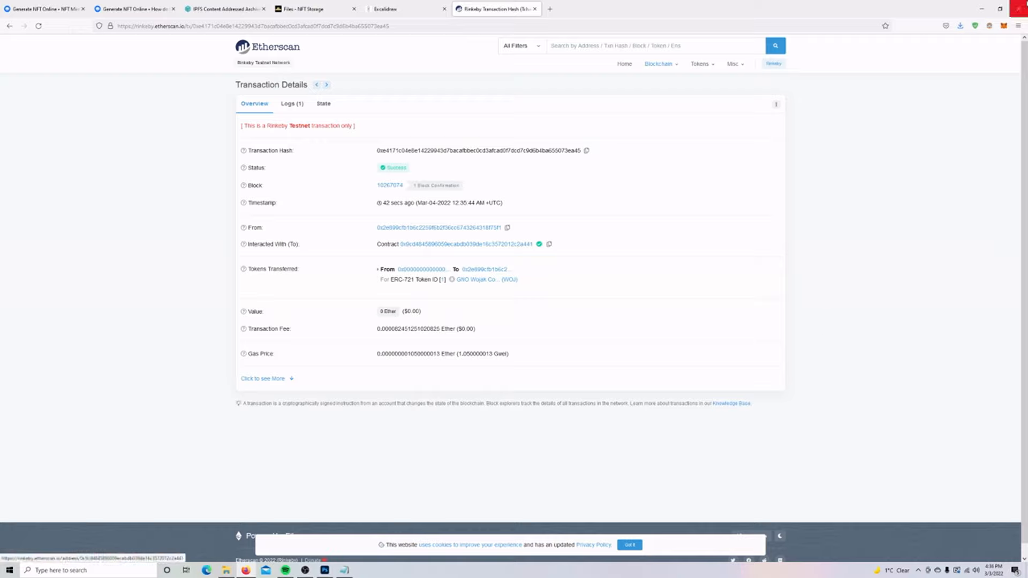
click(1005, 26)
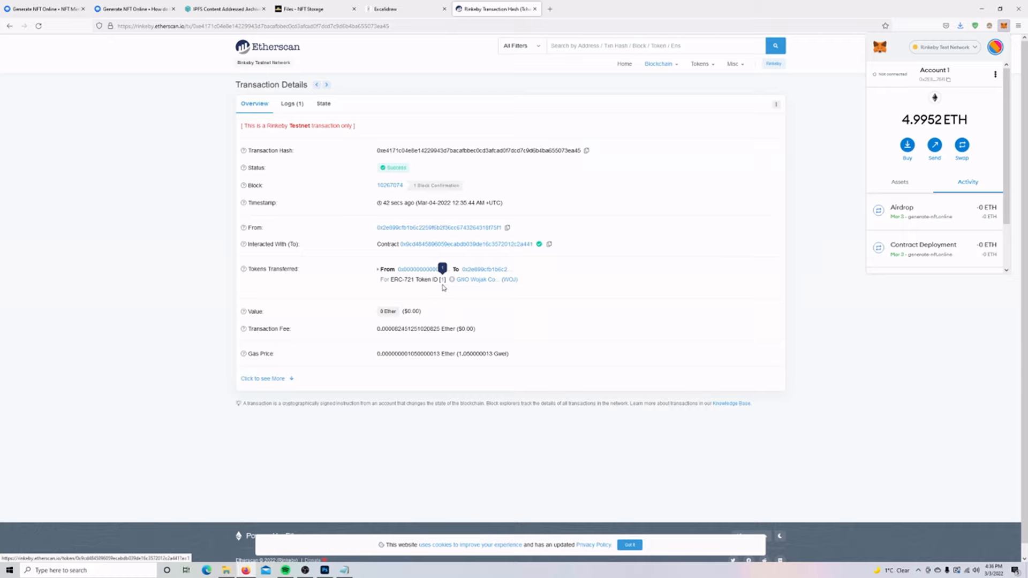
click(475, 280)
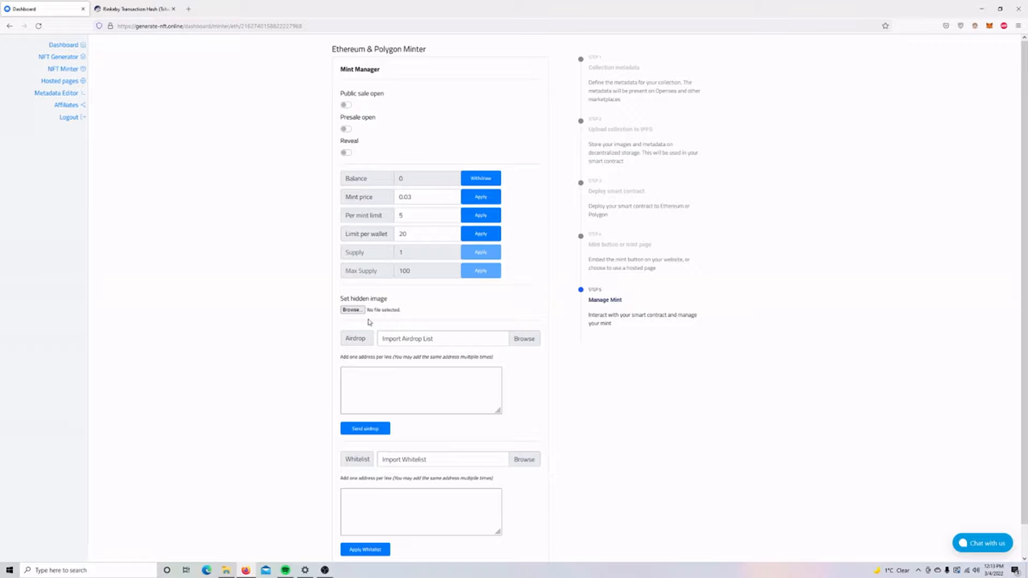
Upload questionmark.png as the hidden image, approve it in MetaMask, and return to Etherscan.
click(352, 310)
click(589, 273)
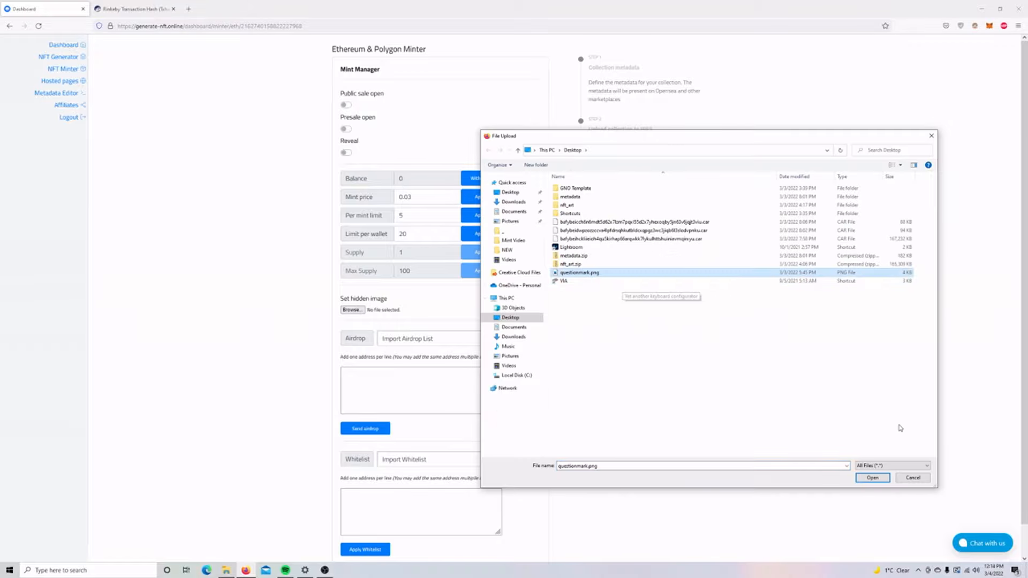
click(872, 478)
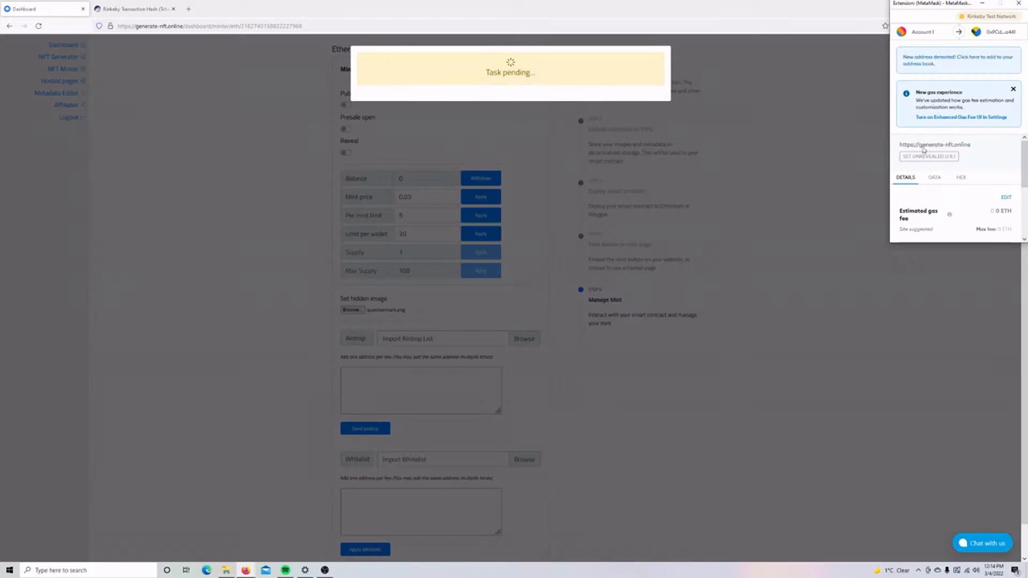
scroll(983, 146, down, 5)
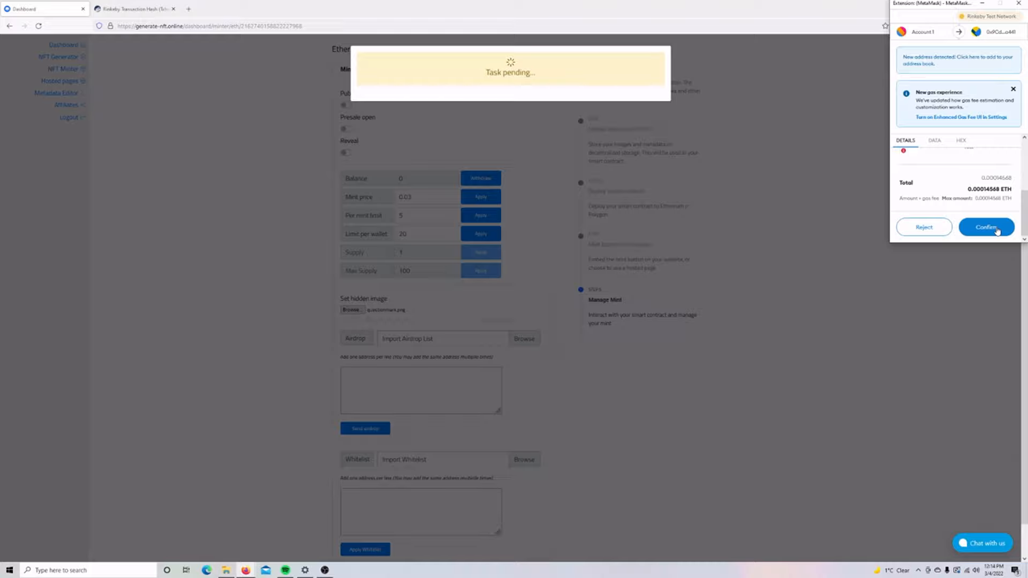
click(997, 232)
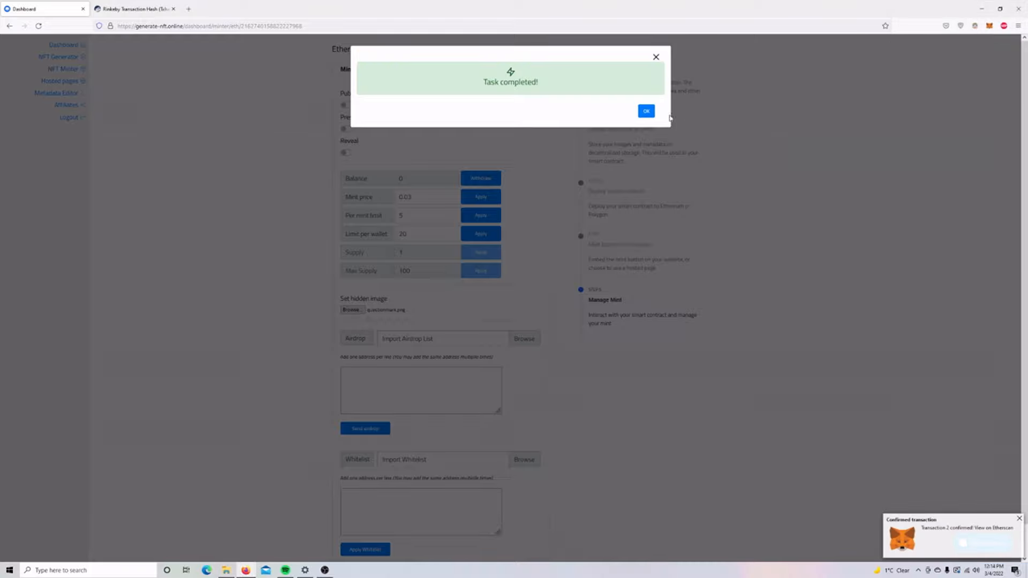
click(647, 111)
click(138, 9)
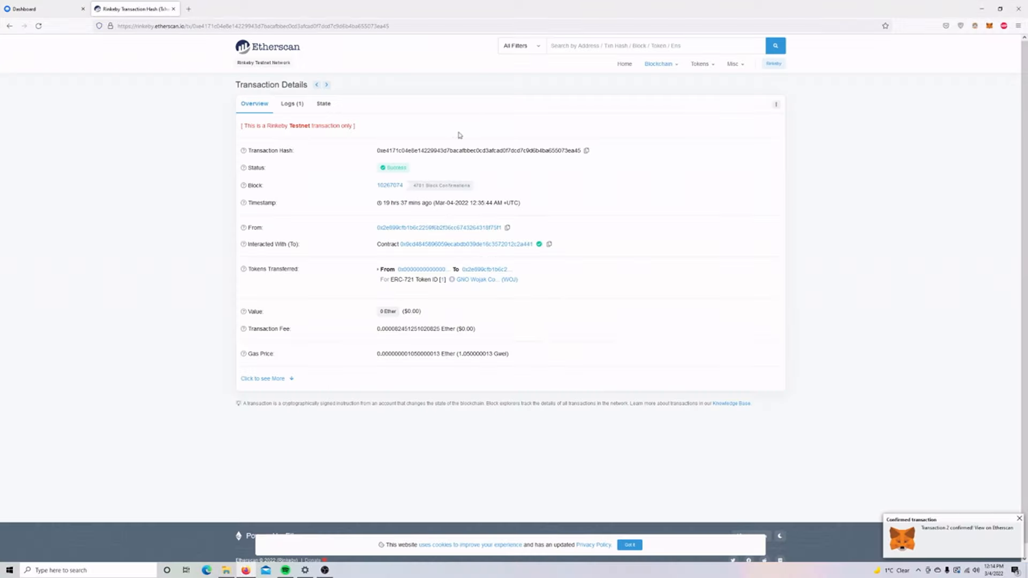
Query the collection contract's tokenURI for token ID 1 on Etherscan.
click(482, 282)
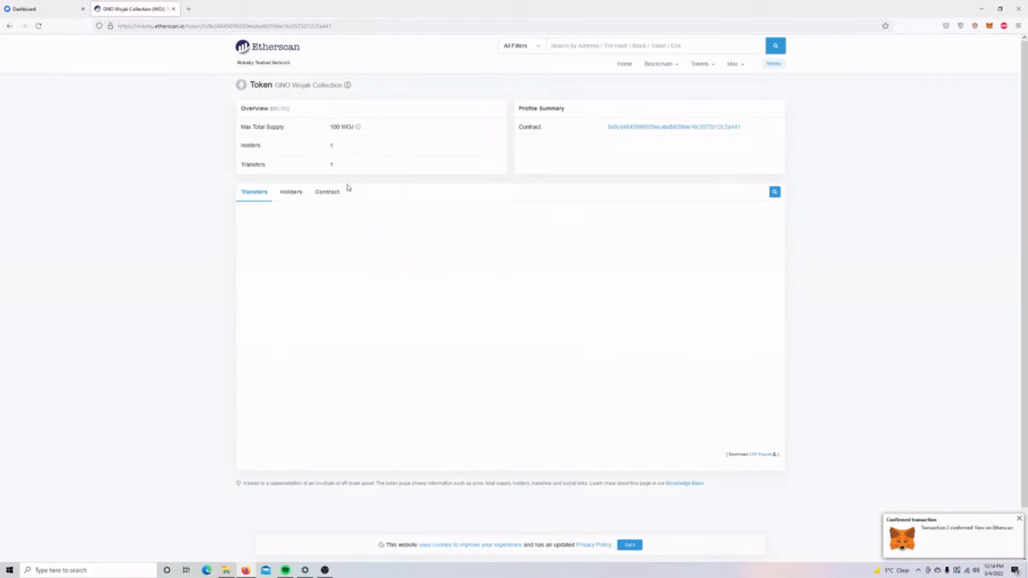
click(324, 194)
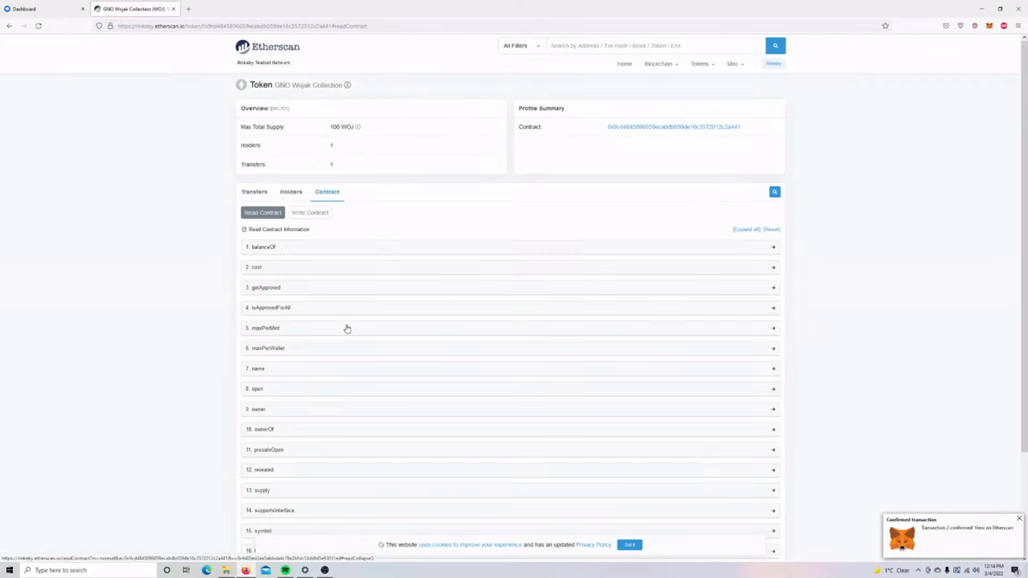
scroll(347, 313, down, 3)
click(291, 430)
scroll(294, 435, down, 1)
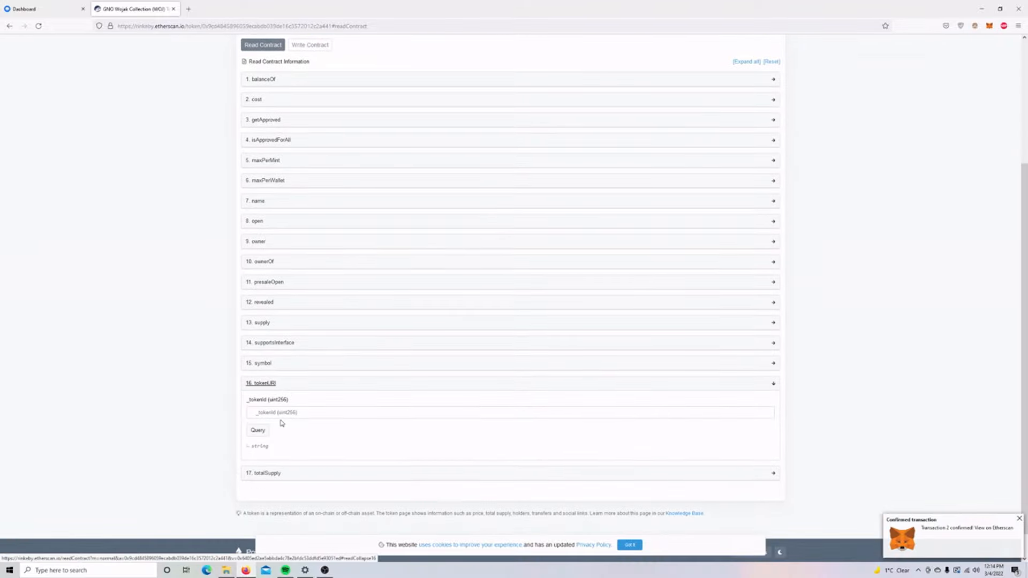
click(280, 412)
text(1)
click(258, 430)
Open token 1's returned metadata URL in a new tab.
drag(434, 473, 276, 477)
key(ctrl+c)
click(413, 441)
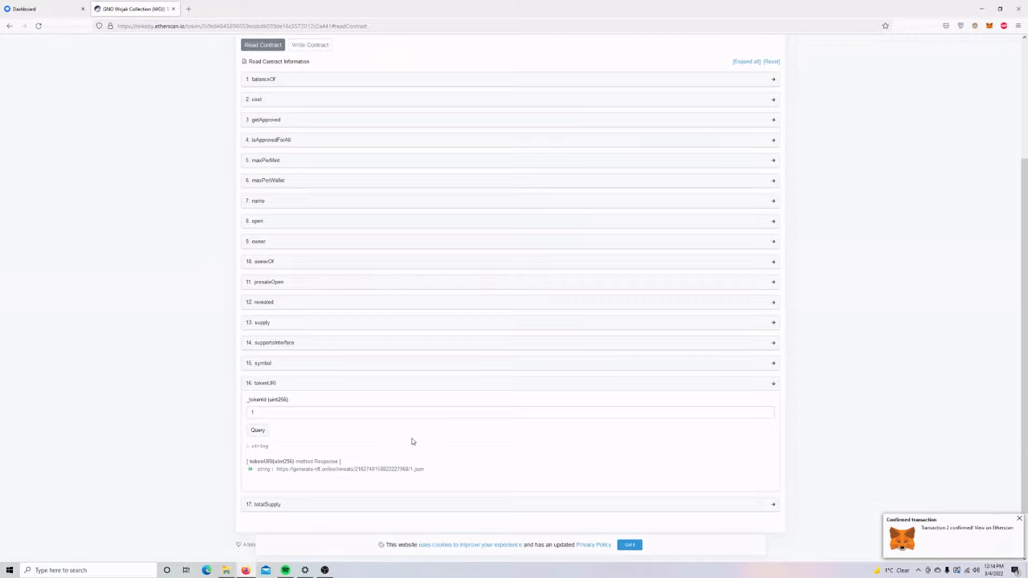
key(ctrl+t)
key(ctrl+v)
key(Return)
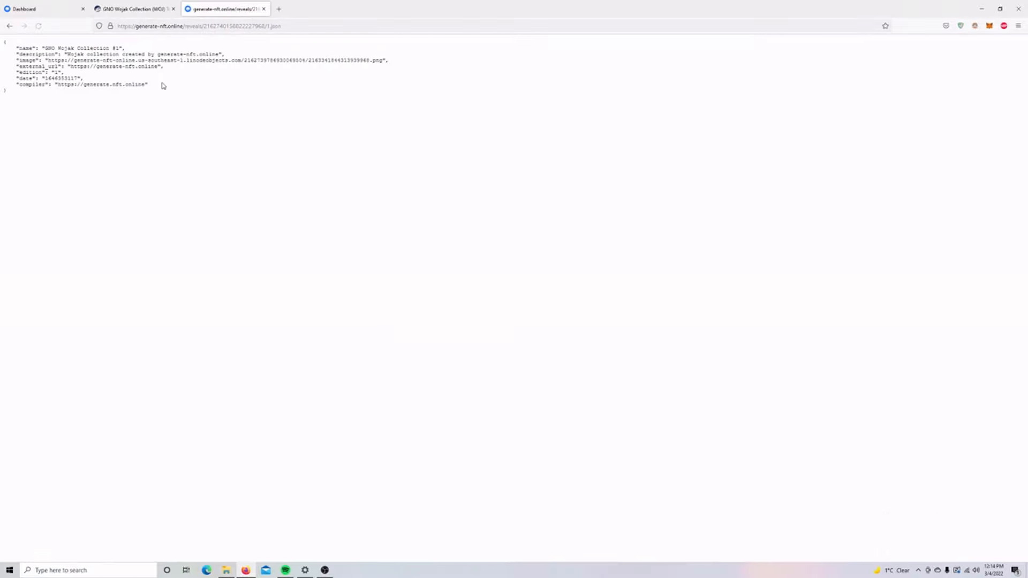
Open the metadata's image URL, confirm the question-mark placeholder, then close both tabs.
drag(26, 47, 110, 85)
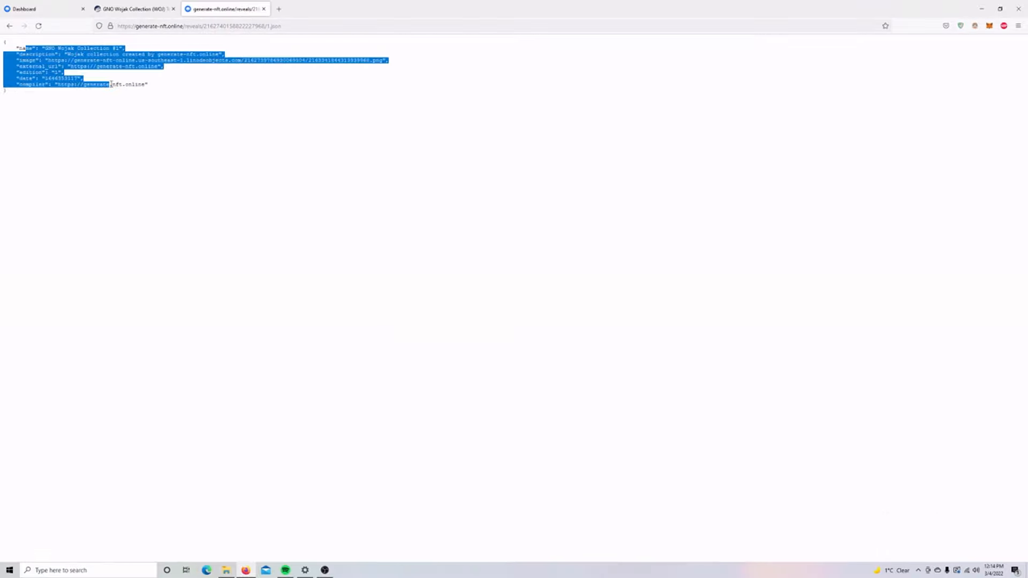
click(61, 62)
drag(48, 60, 386, 58)
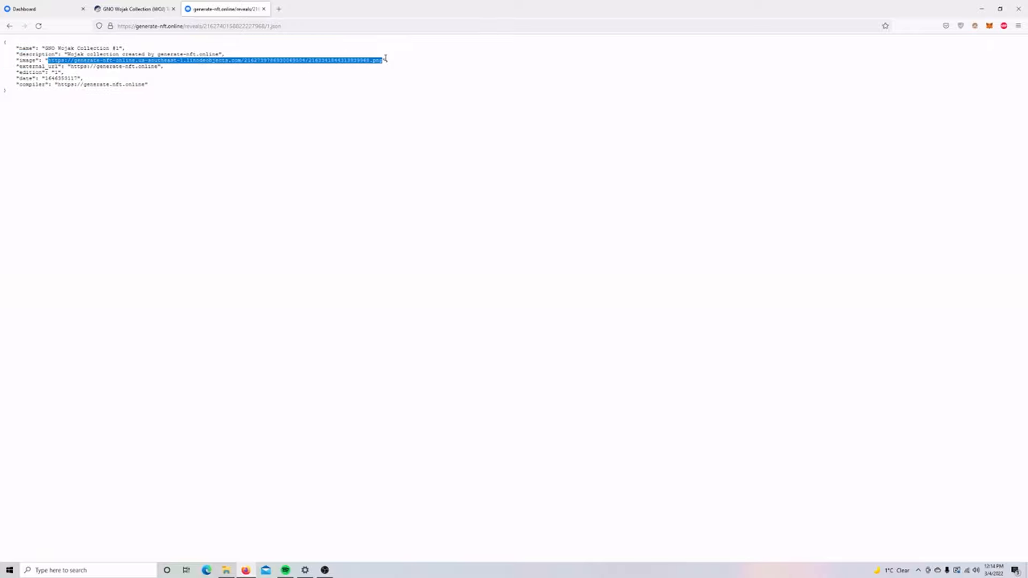
key(ctrl+c)
key(ctrl+t)
key(ctrl+v)
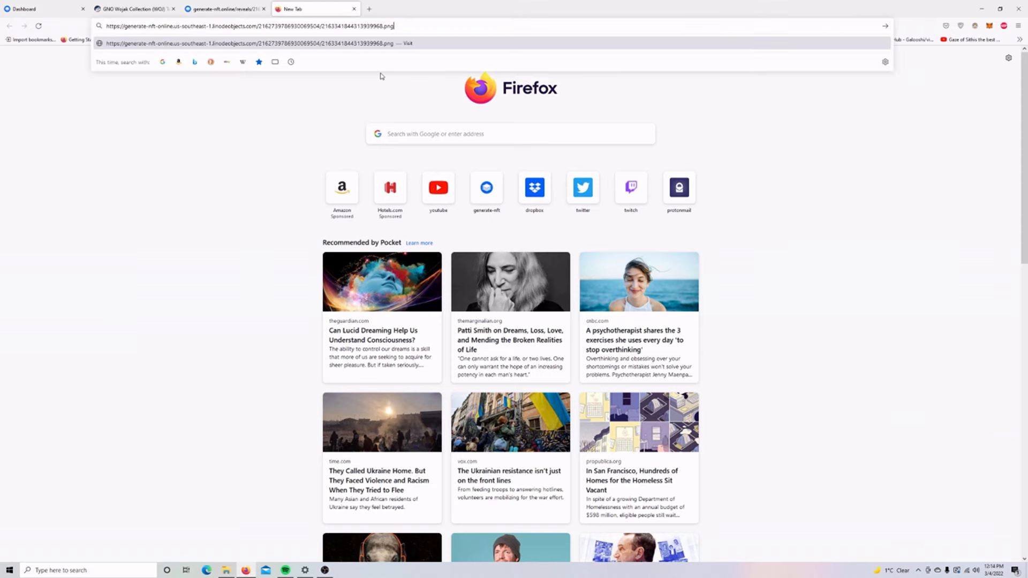
key(Return)
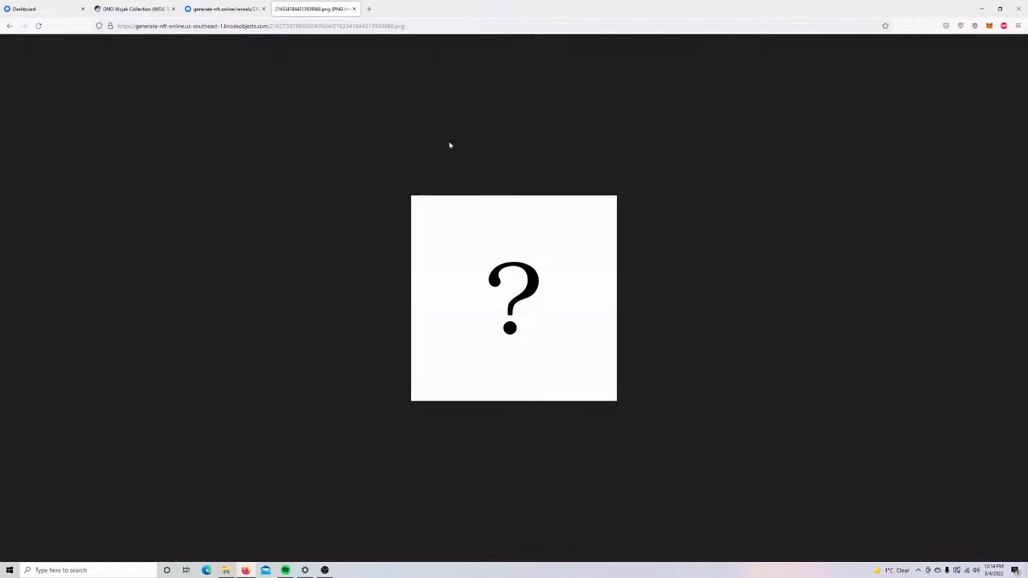
click(354, 8)
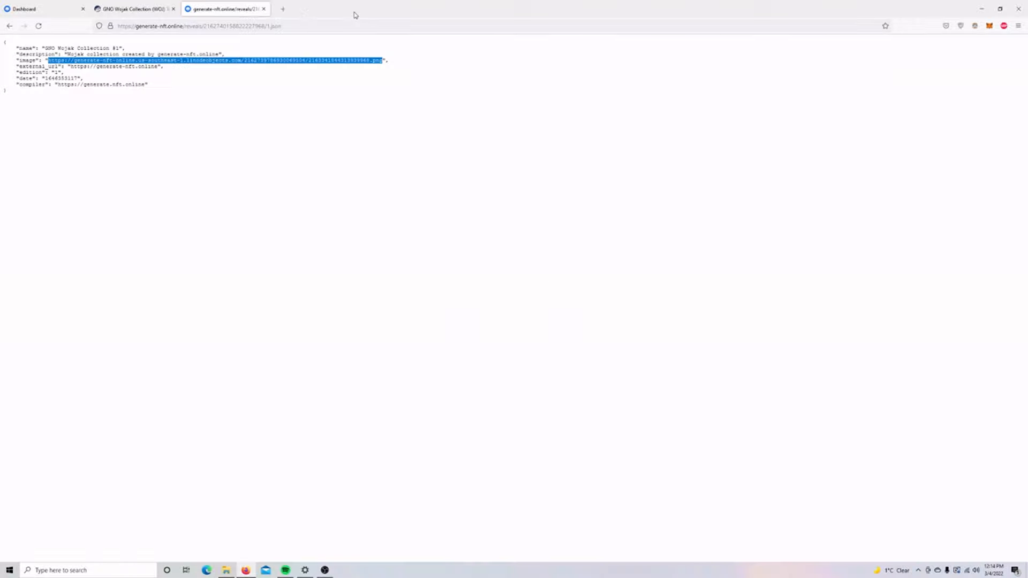
click(264, 8)
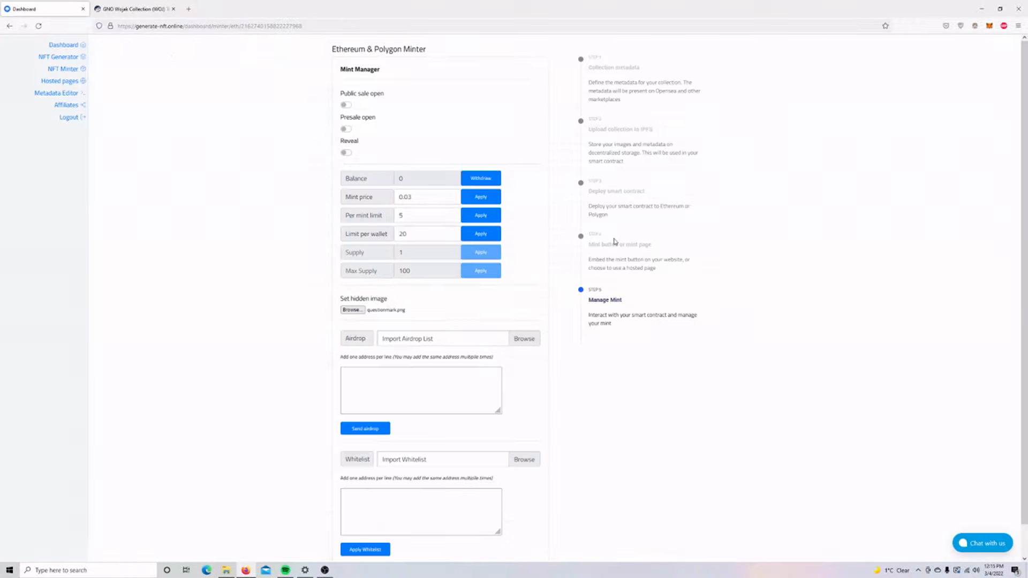
Change the mint price from 0.03 to 0.01 and approve it in MetaMask.
drag(421, 198, 386, 192)
text(0)
click(469, 200)
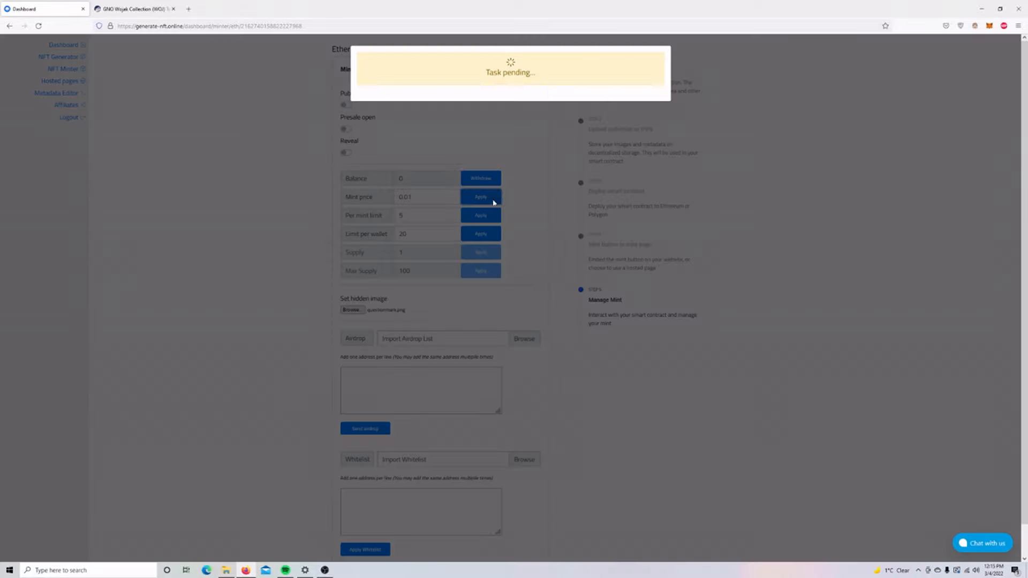
scroll(985, 203, down, 3)
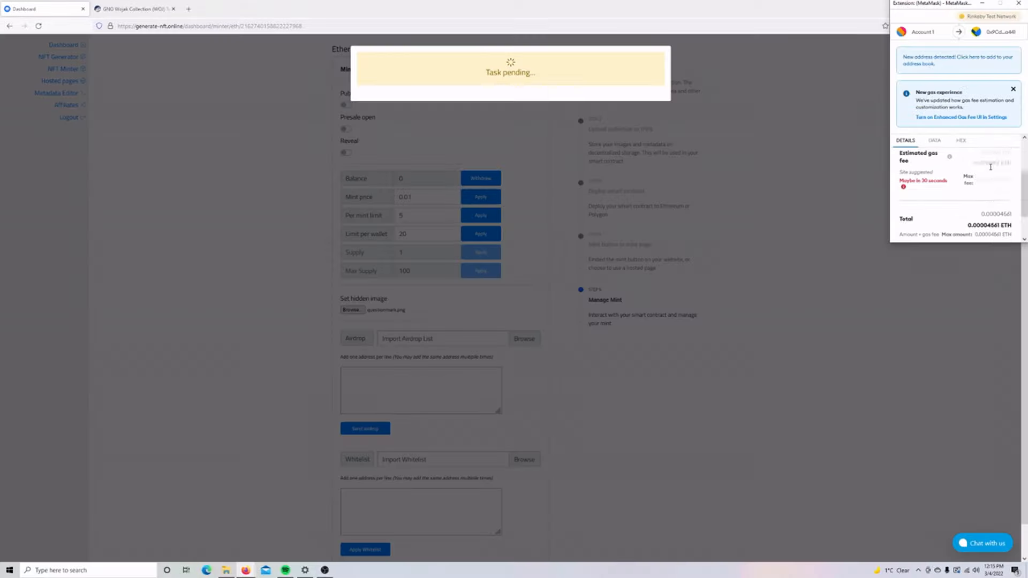
click(982, 237)
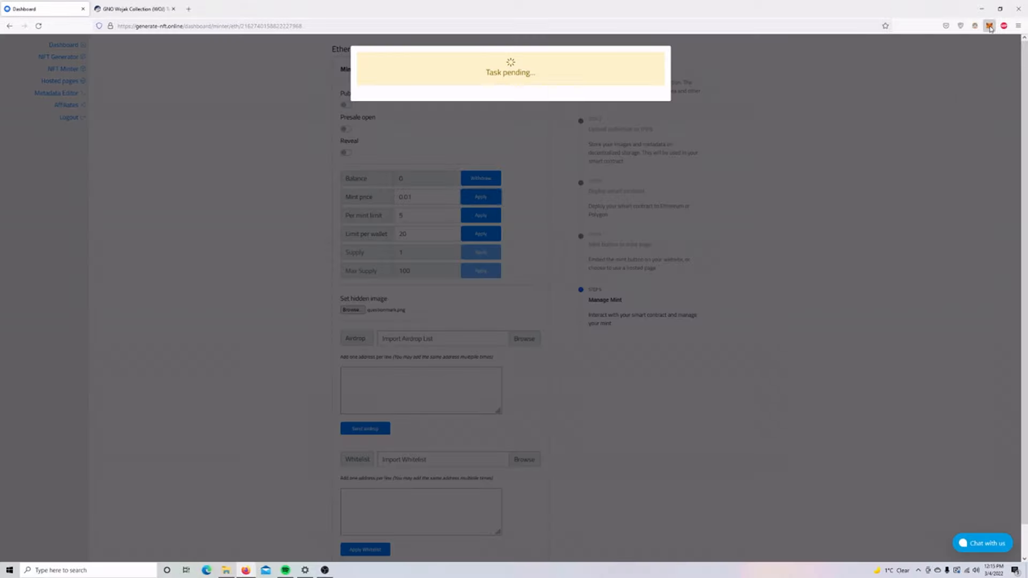
click(989, 25)
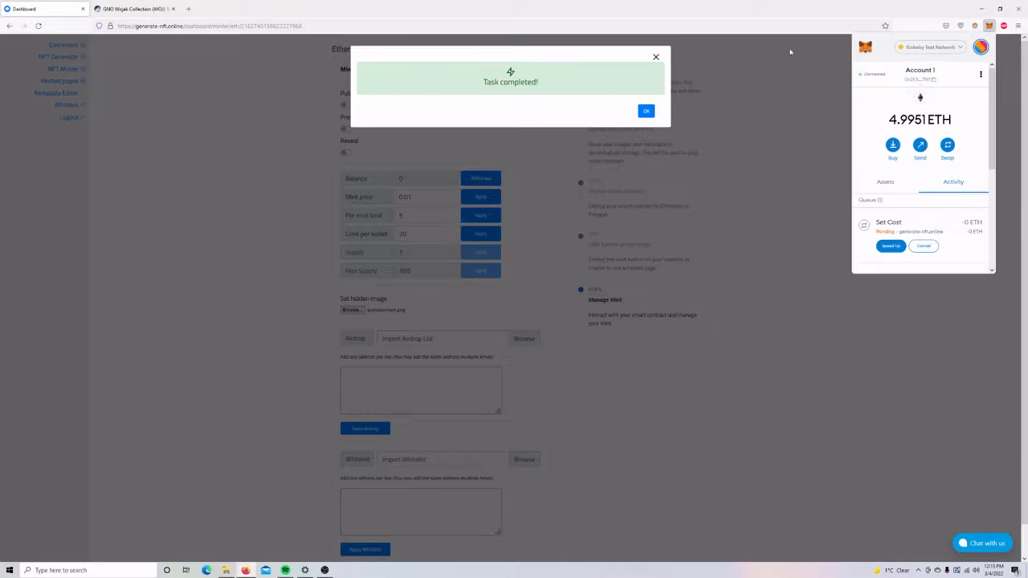
click(647, 112)
scroll(794, 266, down, 2)
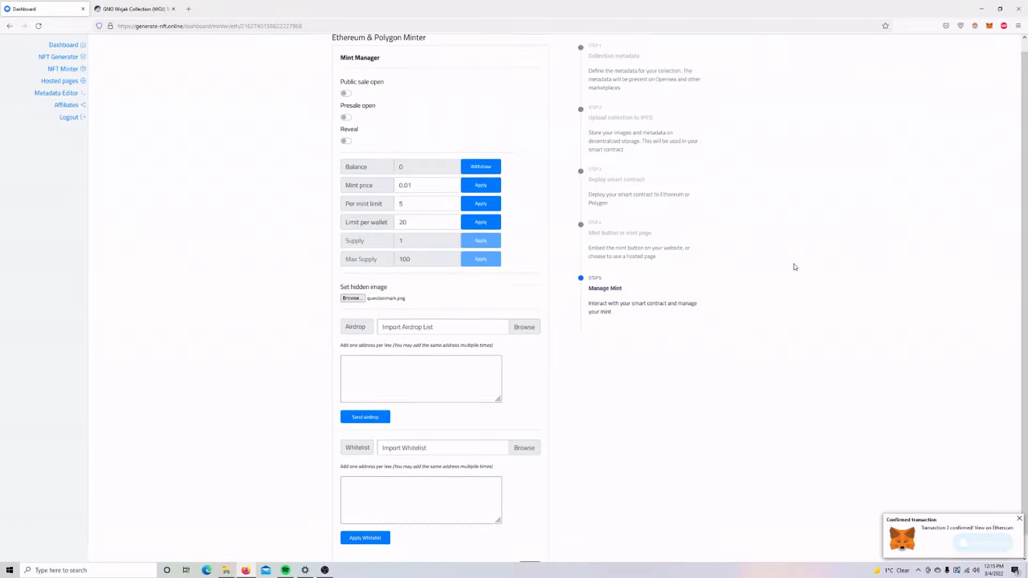
Whitelist the pasted wallet address (entered twice) and approve the contract transaction.
click(438, 463)
key(ctrl+v)
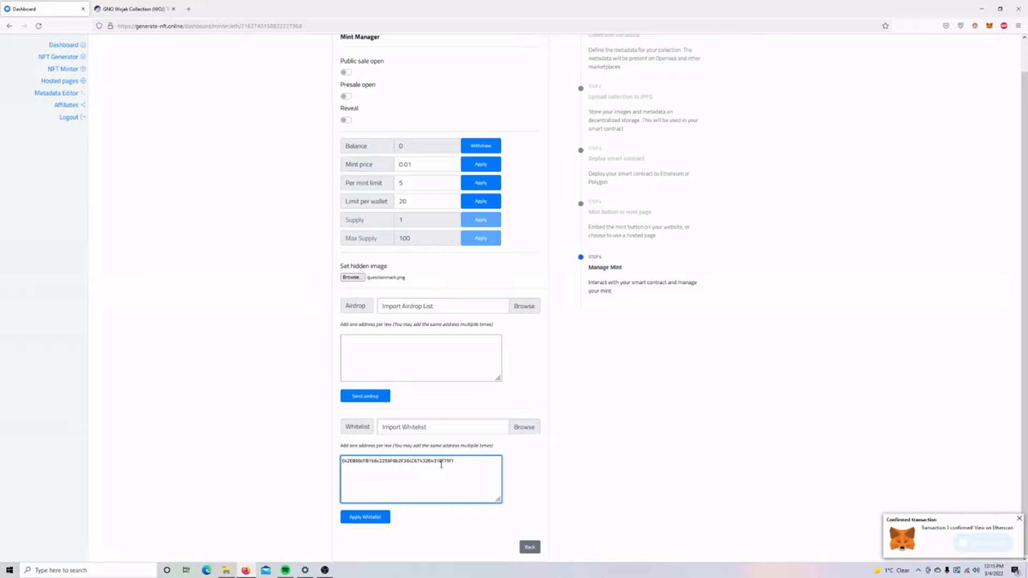
key(Return)
key(ctrl+v)
click(372, 518)
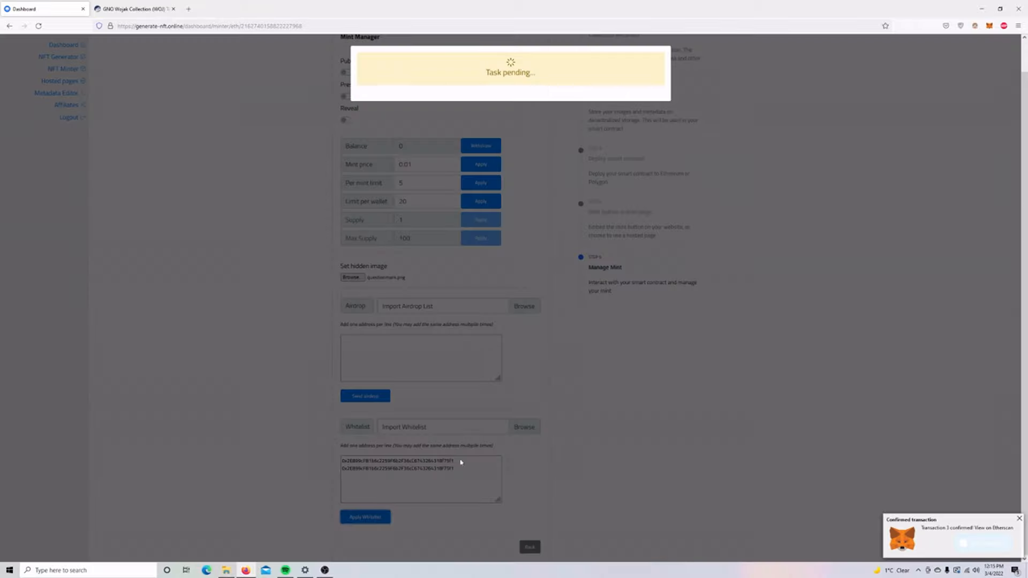
scroll(993, 139, down, 3)
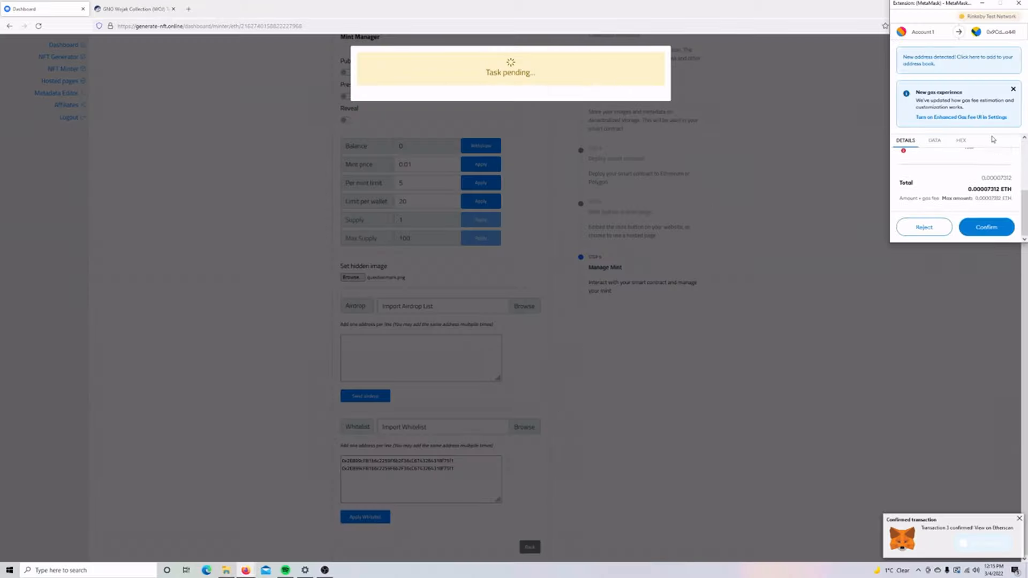
click(985, 227)
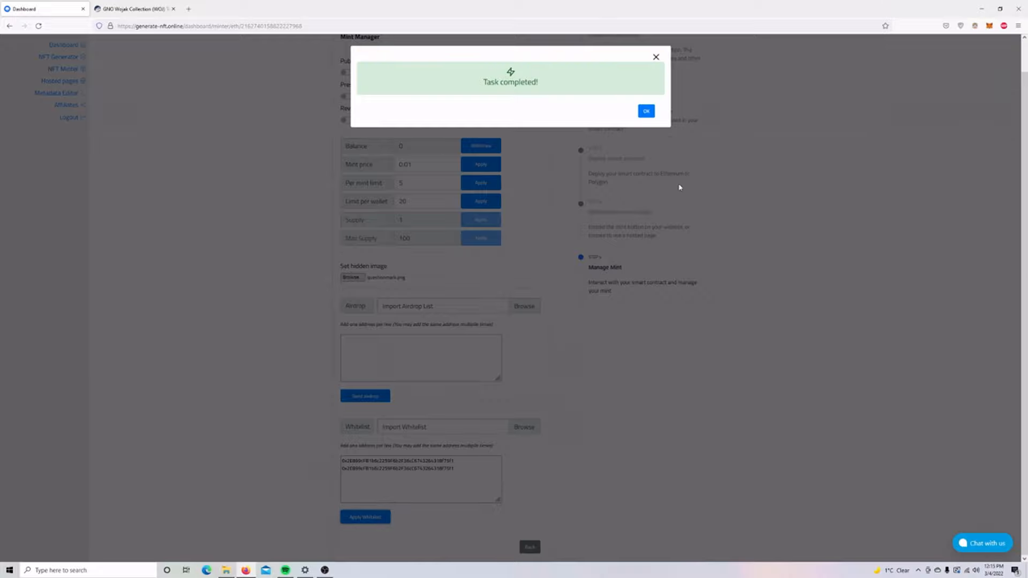
click(644, 111)
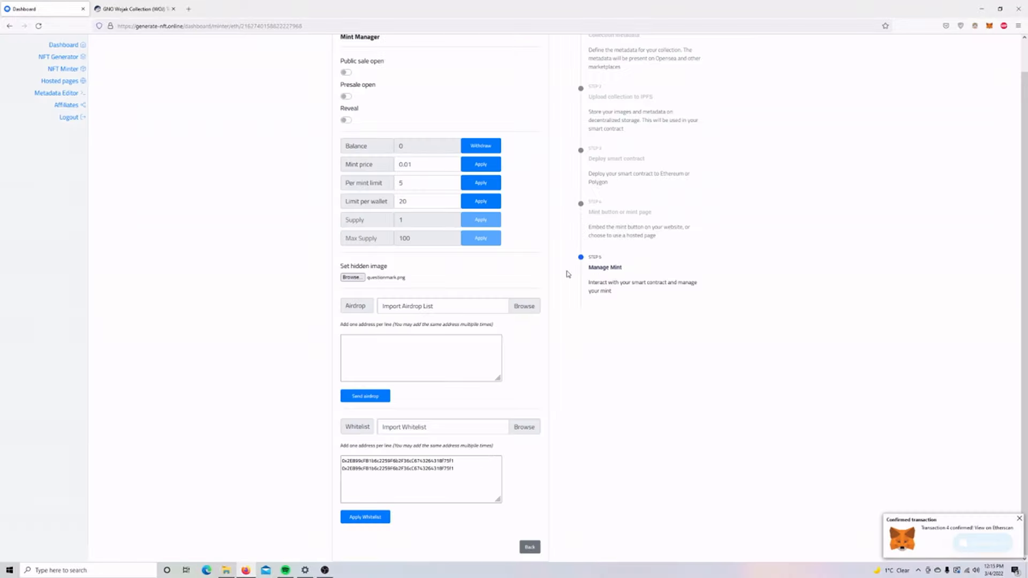
Toggle the presale open and approve the transaction in MetaMask.
scroll(375, 137, up, 1)
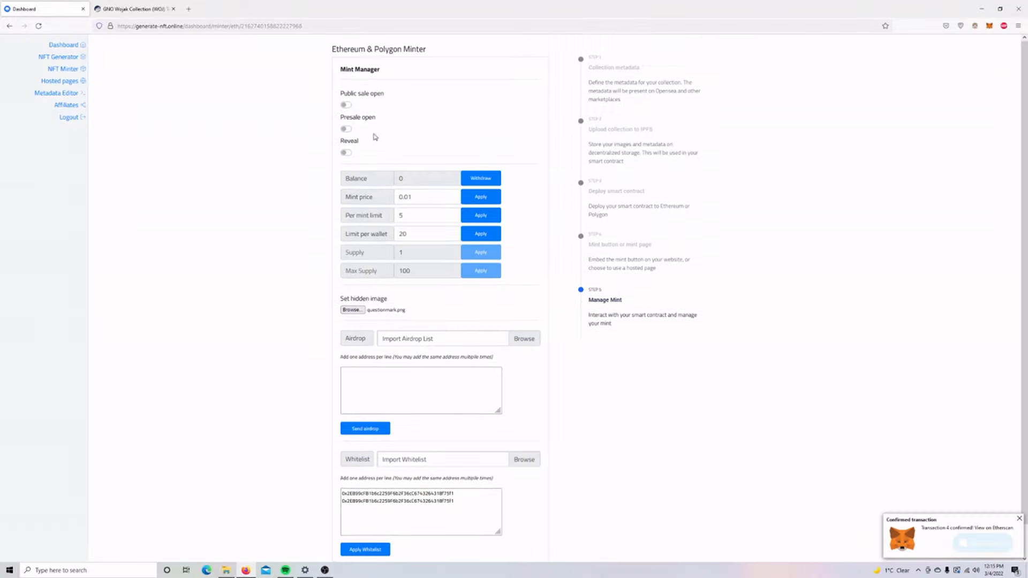
click(346, 129)
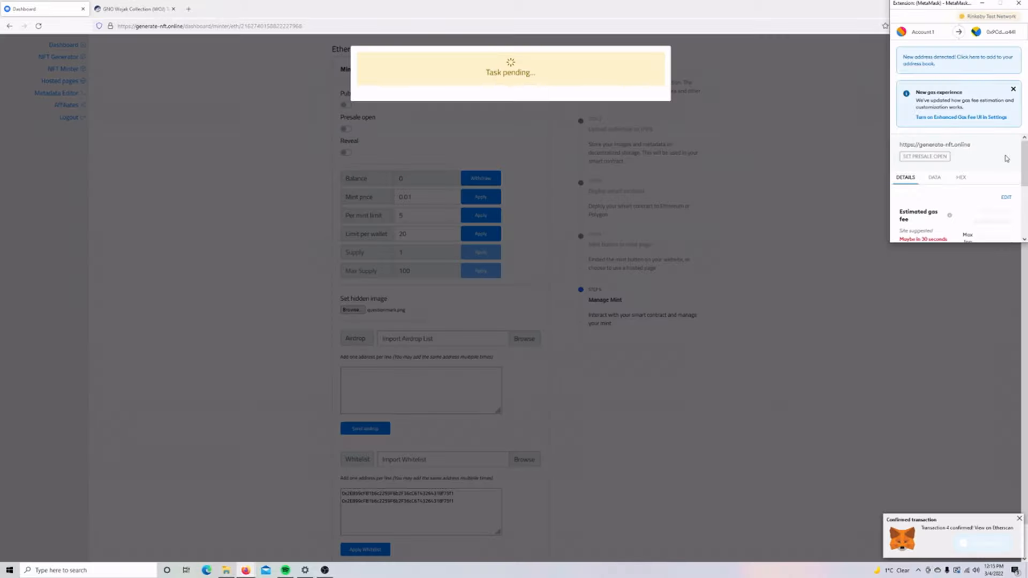
scroll(985, 225, down, 5)
click(984, 236)
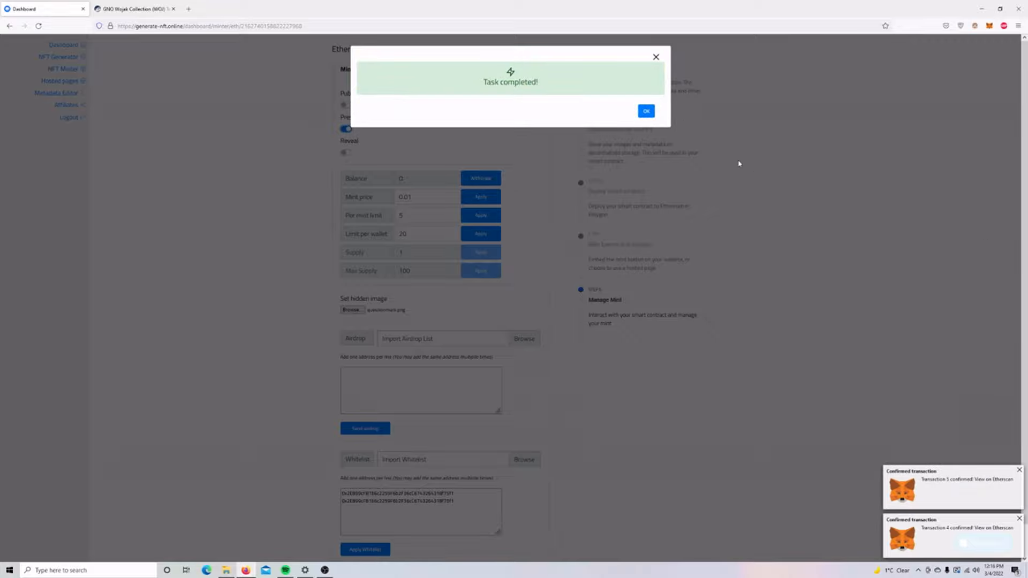
click(646, 111)
scroll(777, 164, down, 1)
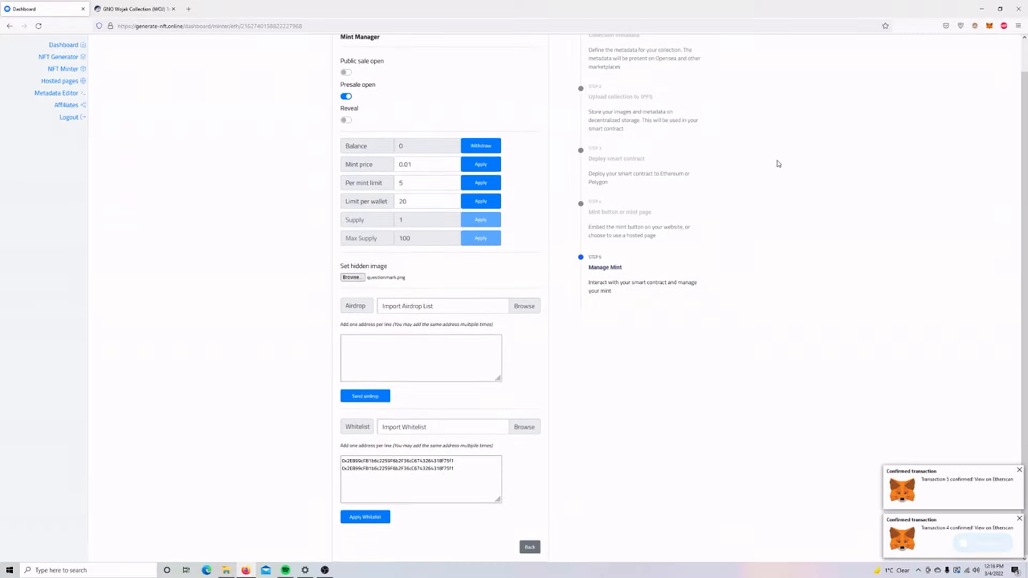
scroll(778, 162, up, 1)
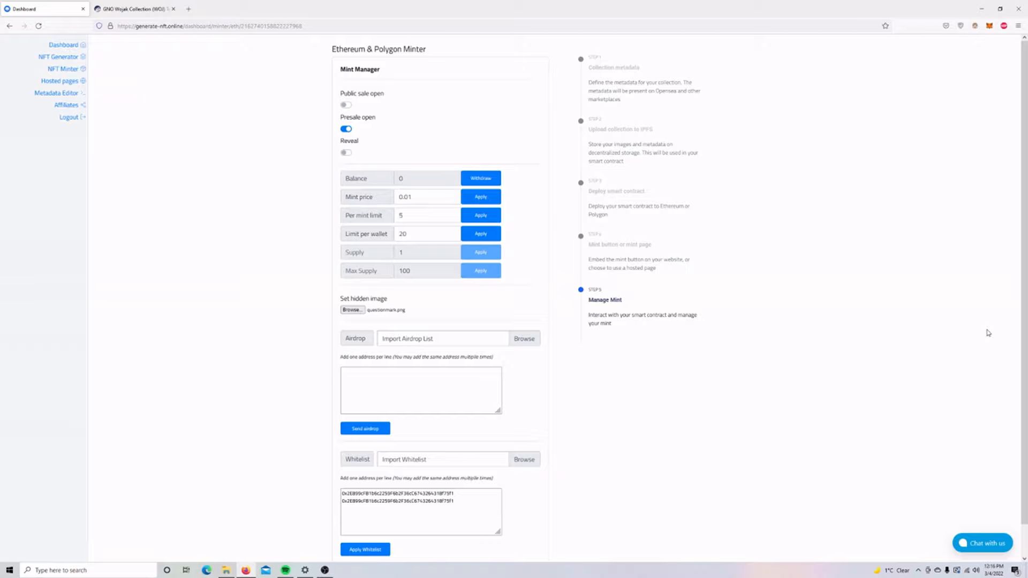
In the Rinkeby hosted page editor, set title 'Wojak Collection', link 'Follow us on Twitter', collection 'GNO Wojak Collection'.
click(84, 81)
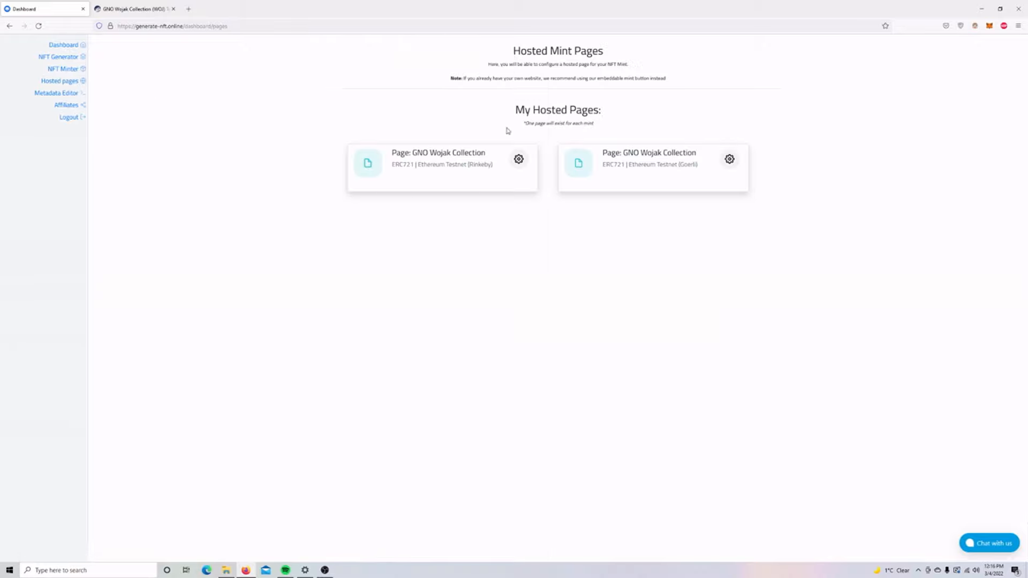
click(438, 164)
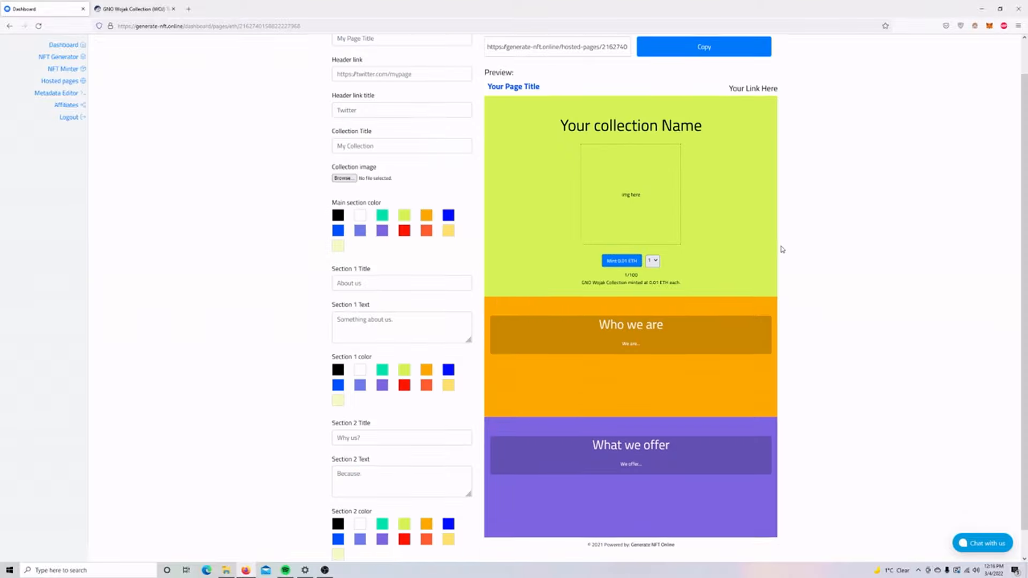
click(383, 78)
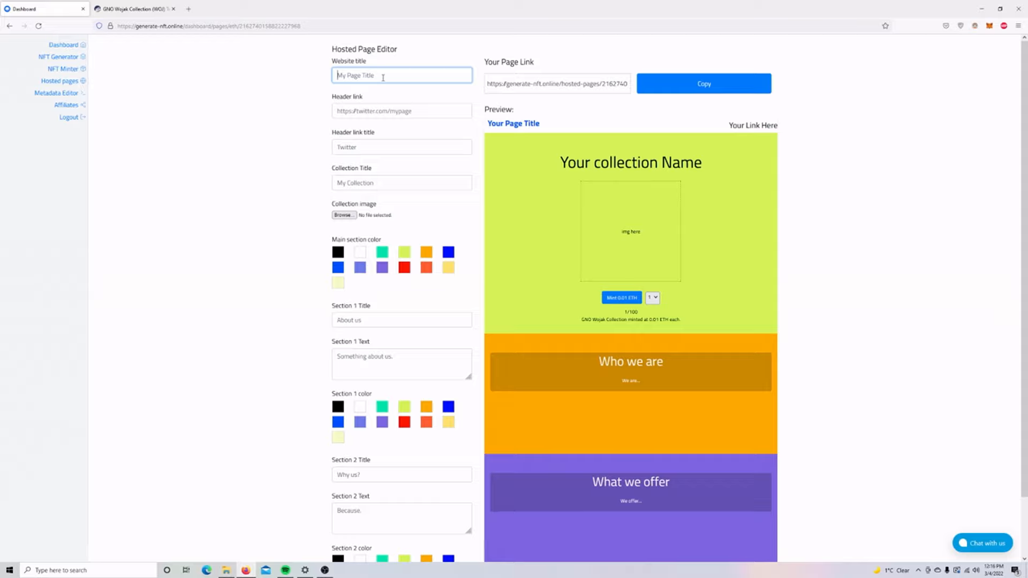
text(Wojak Collection)
key(Tab)
text(h)
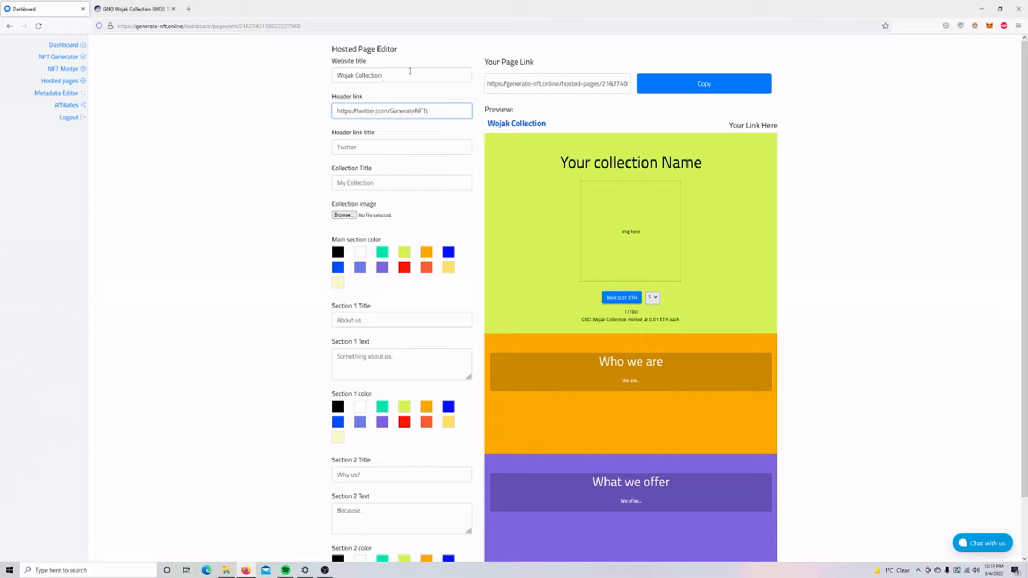
click(399, 148)
text(Follo)
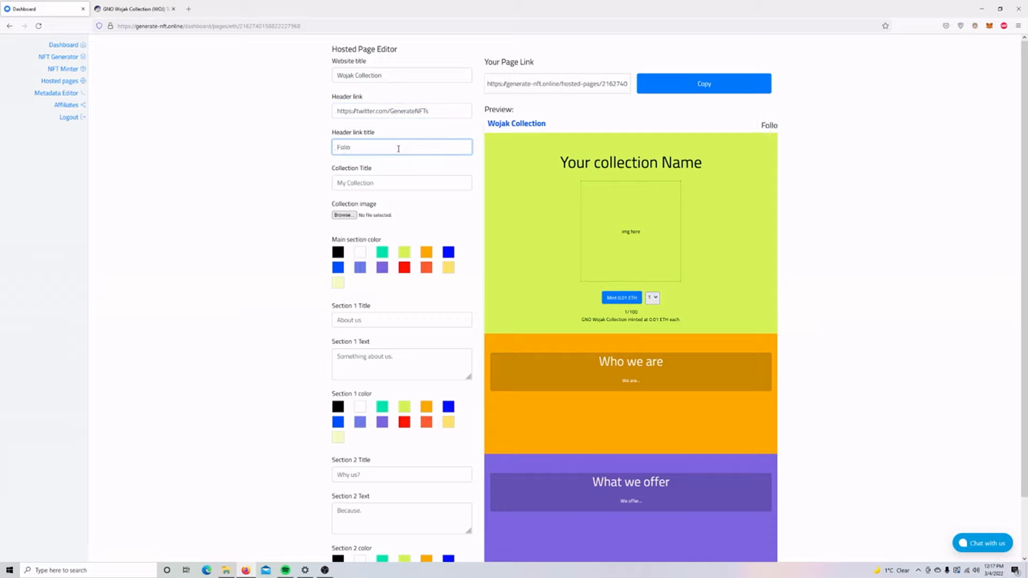
text(w us on Twitter)
click(385, 185)
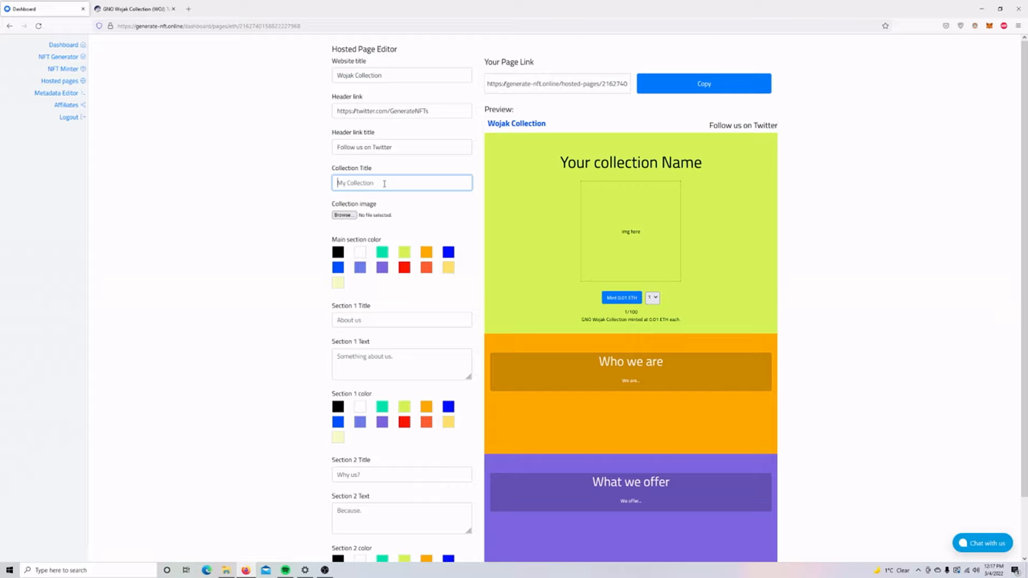
text(GNO)
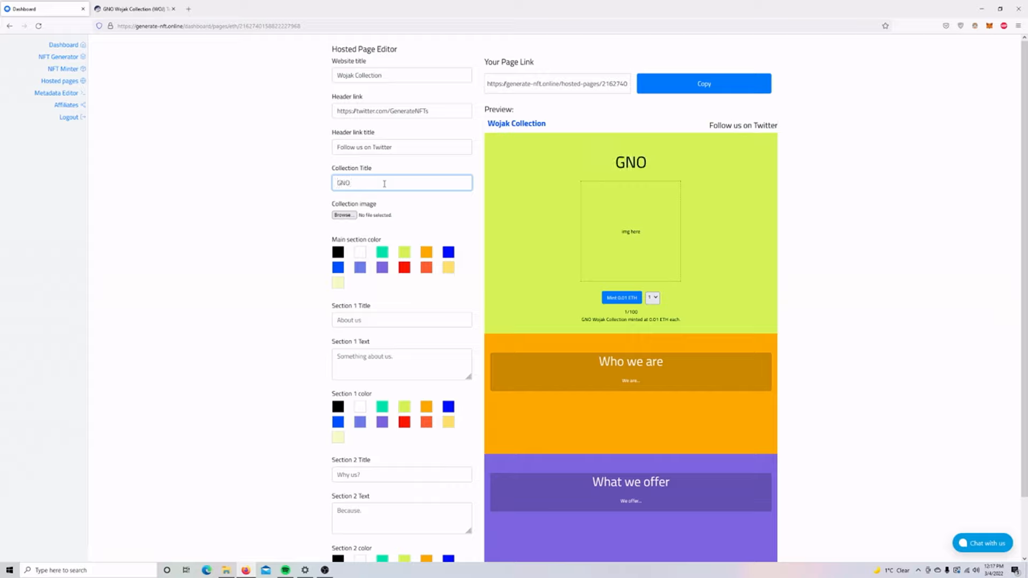
text( Wojak Collection)
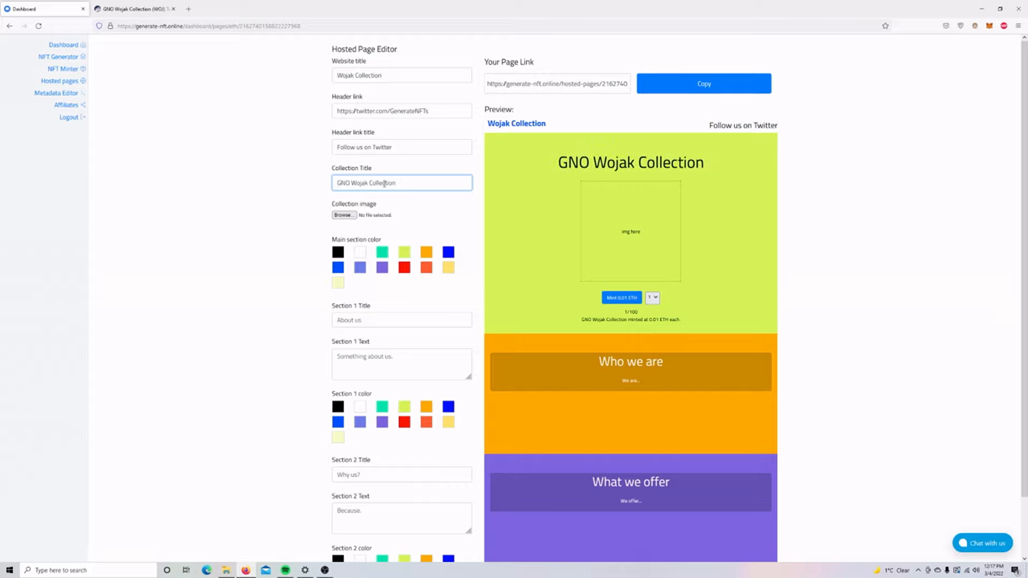
Use 100.gif from the art folder as the collection image.
click(350, 215)
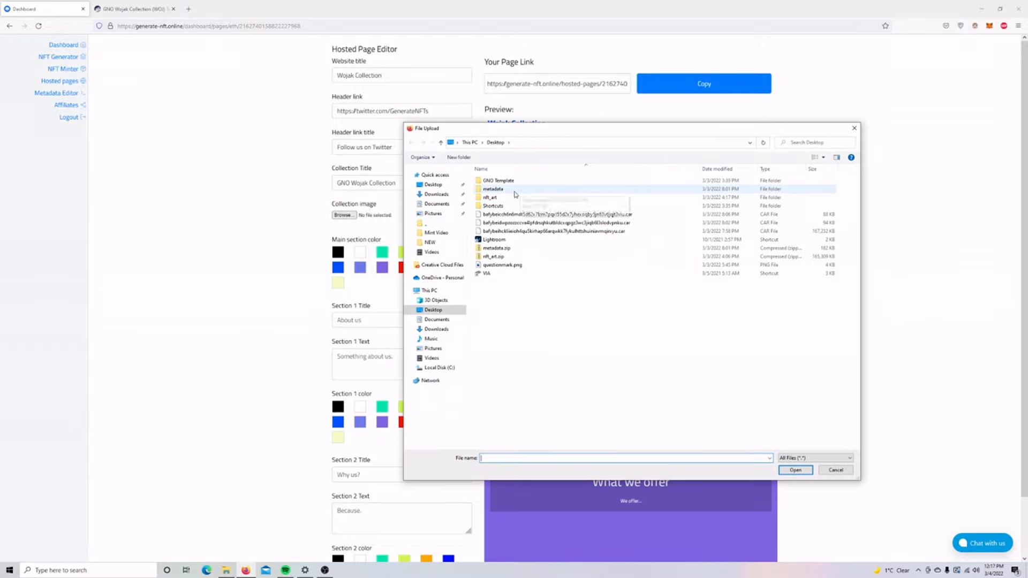
double_click(577, 181)
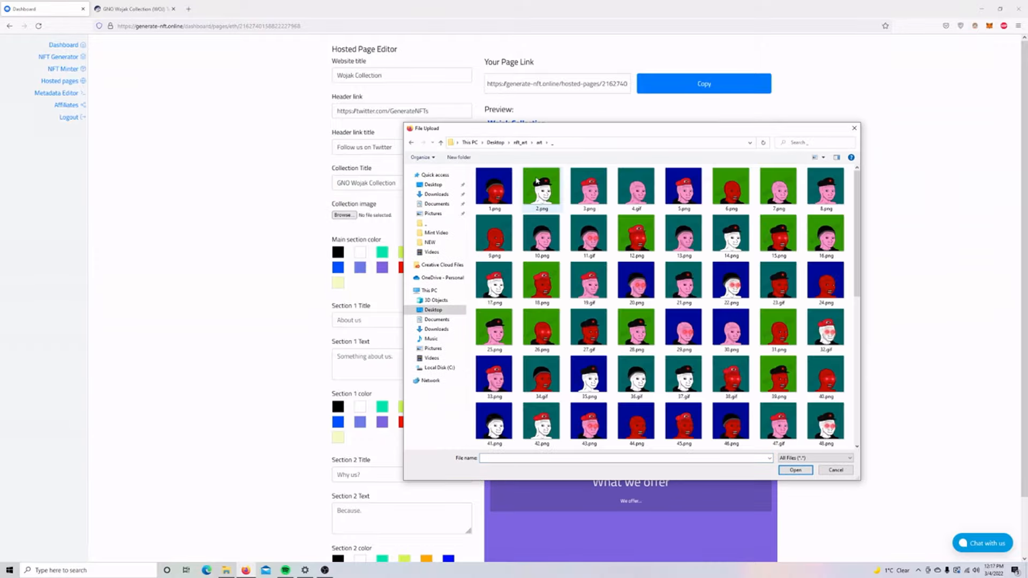
drag(857, 183, 857, 333)
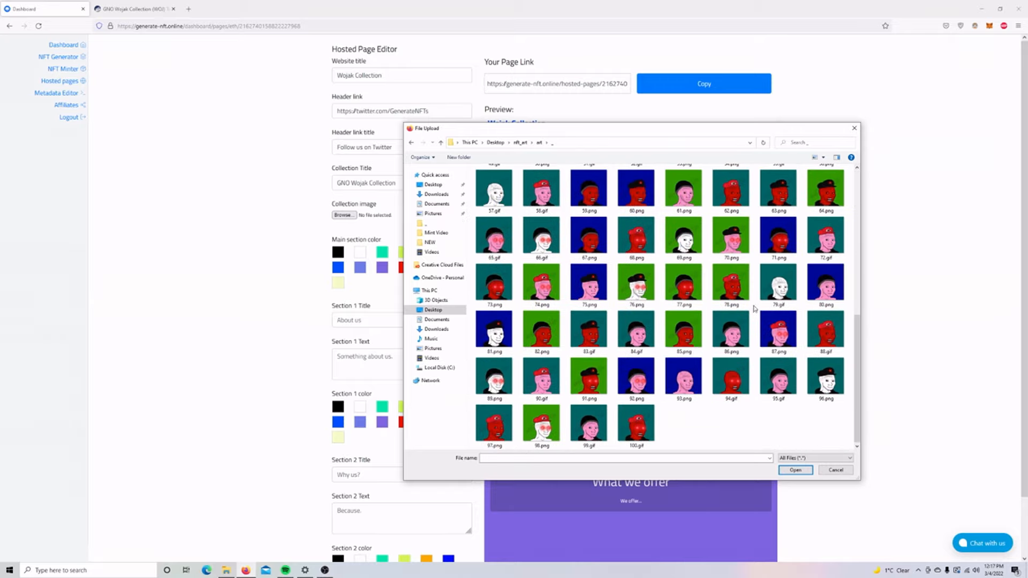
double_click(632, 423)
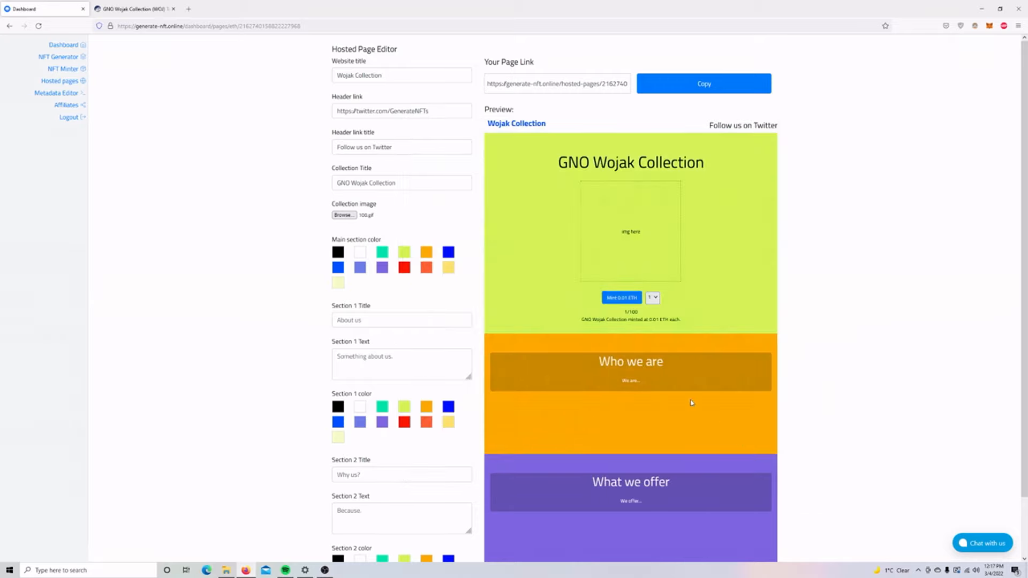
Make the main, first and second section backgrounds black.
scroll(330, 232, down, 2)
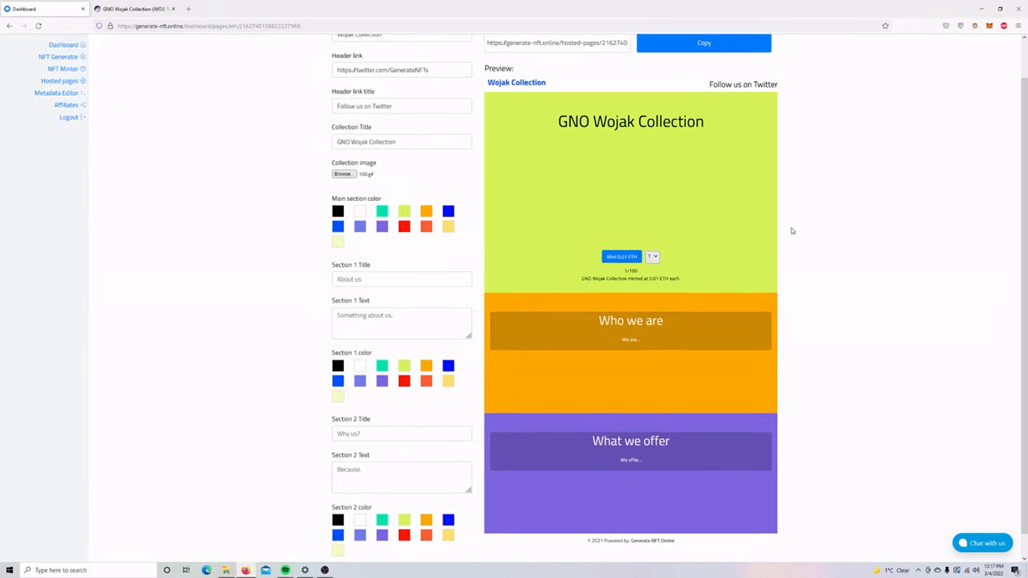
scroll(794, 236, up, 2)
scroll(794, 236, down, 2)
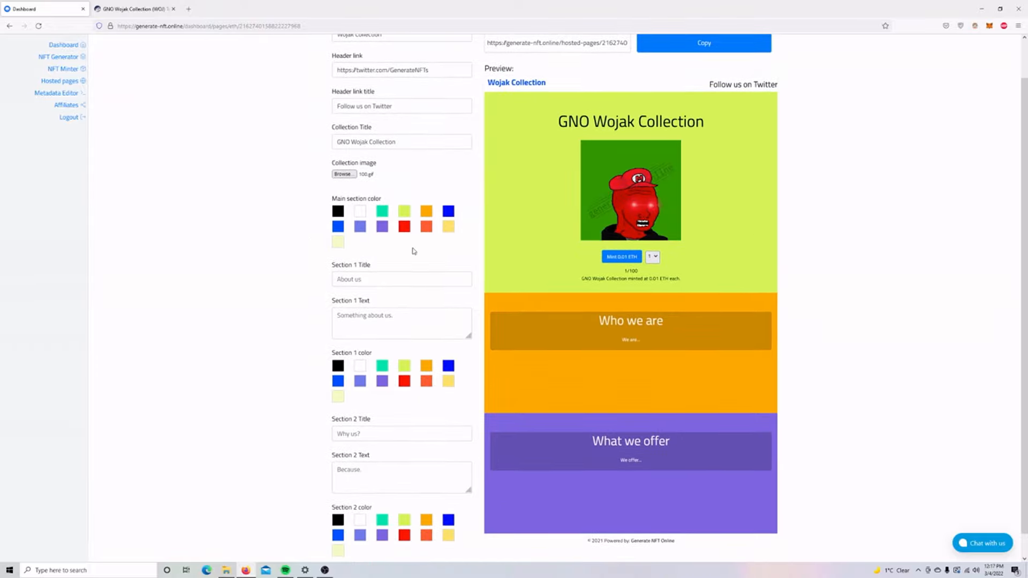
click(338, 212)
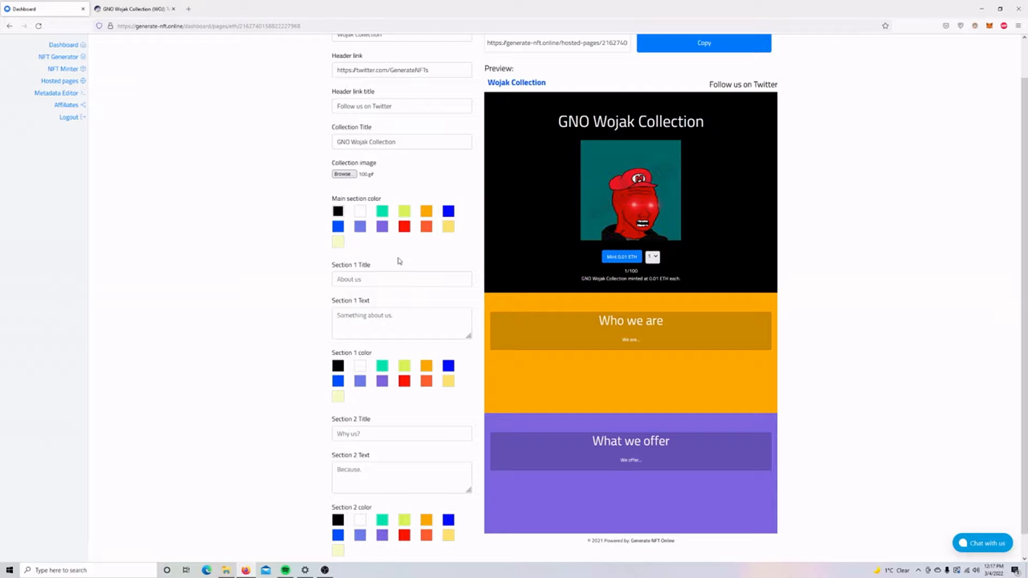
scroll(400, 259, down, 1)
click(338, 341)
click(337, 497)
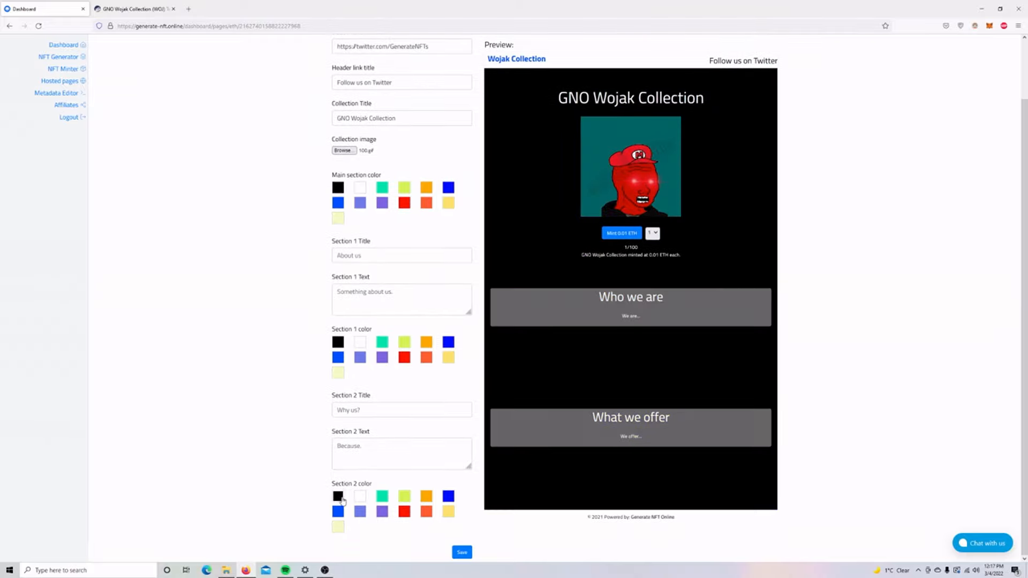
scroll(381, 388, up, 1)
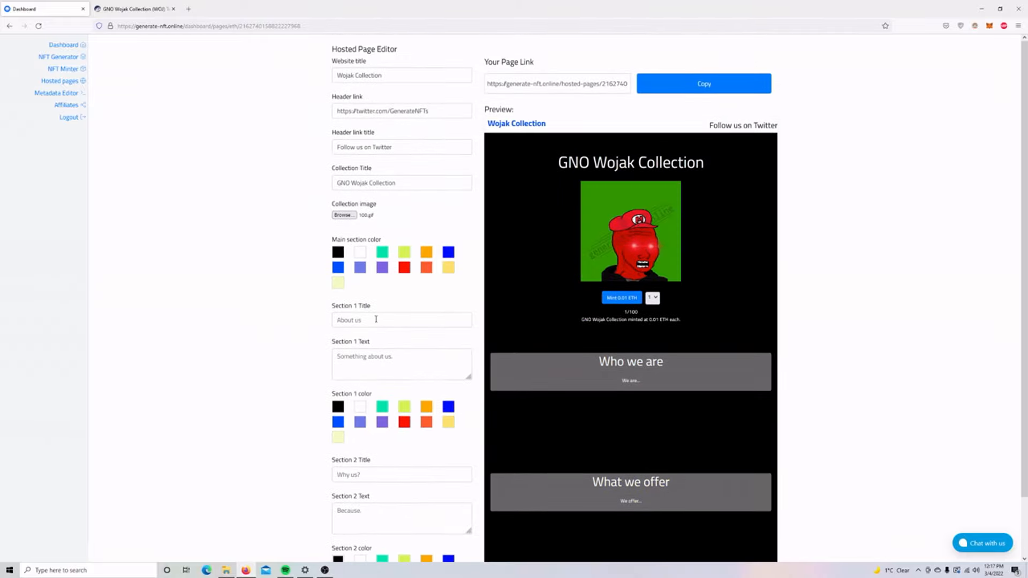
Title section 1 'About us' with text 'This is a collection of Wojaks brought to you by GNO'.
click(376, 319)
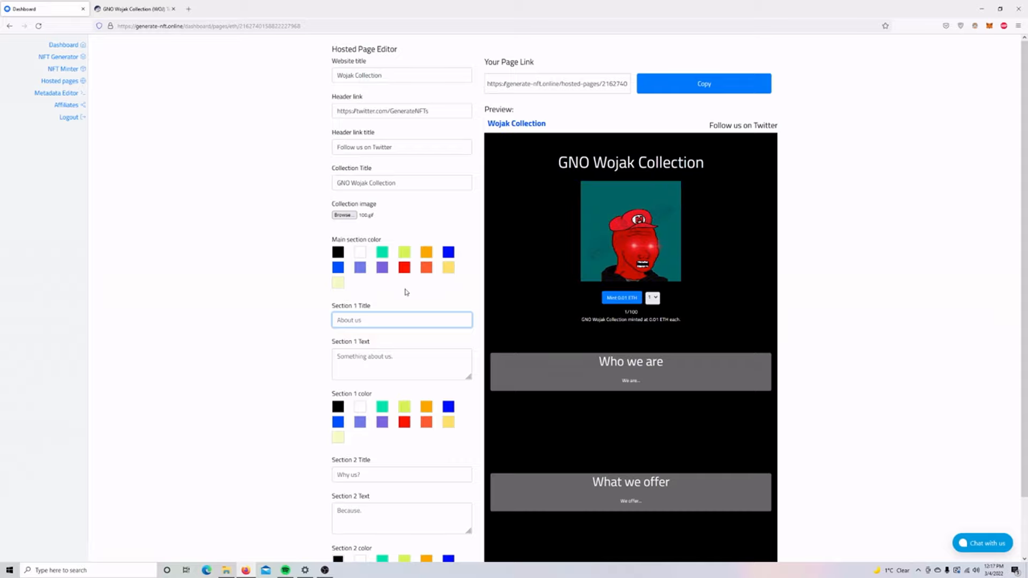
text(About us)
key(Tab)
text(T)
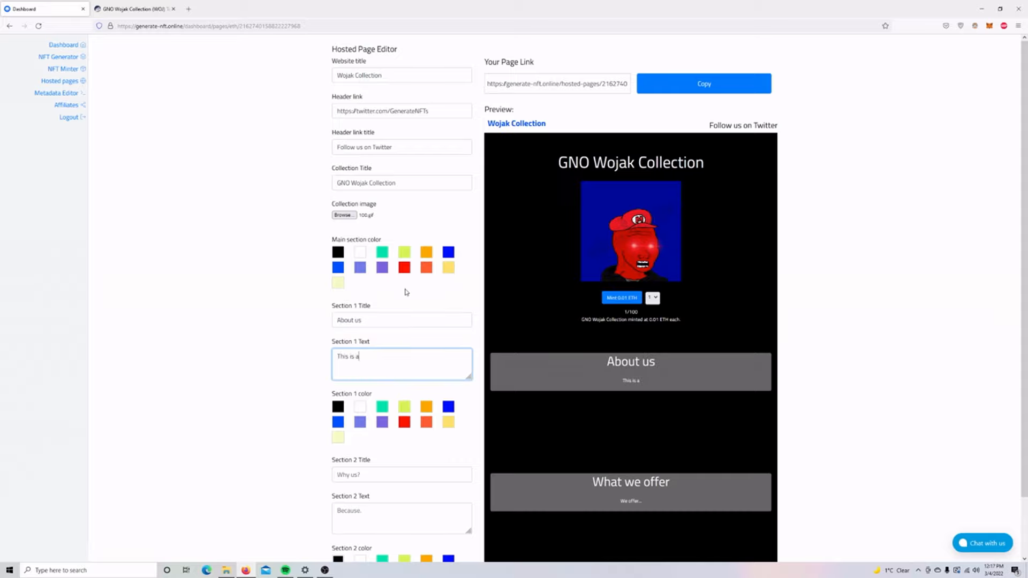
text(his is a collec)
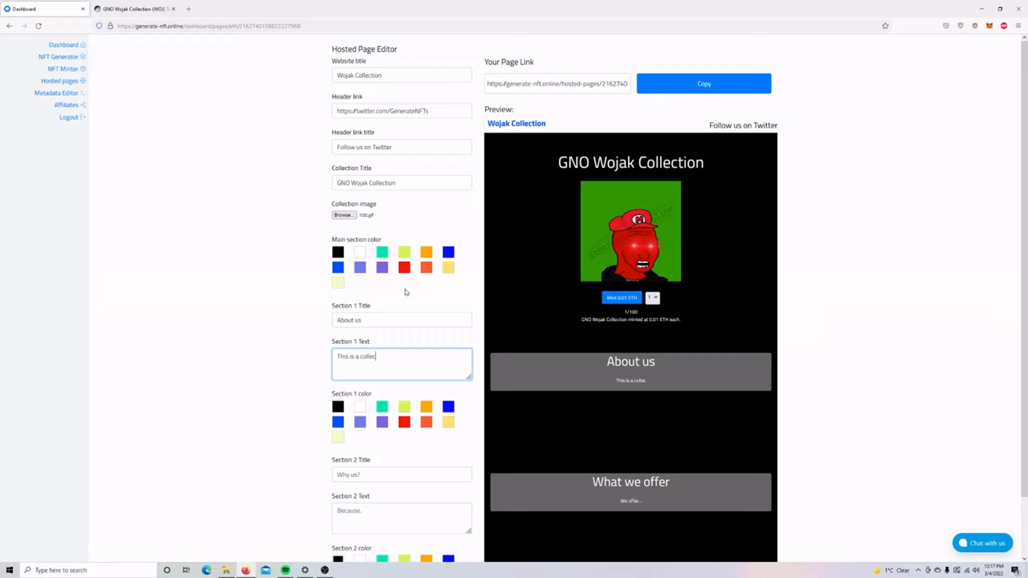
text(tion of Woja)
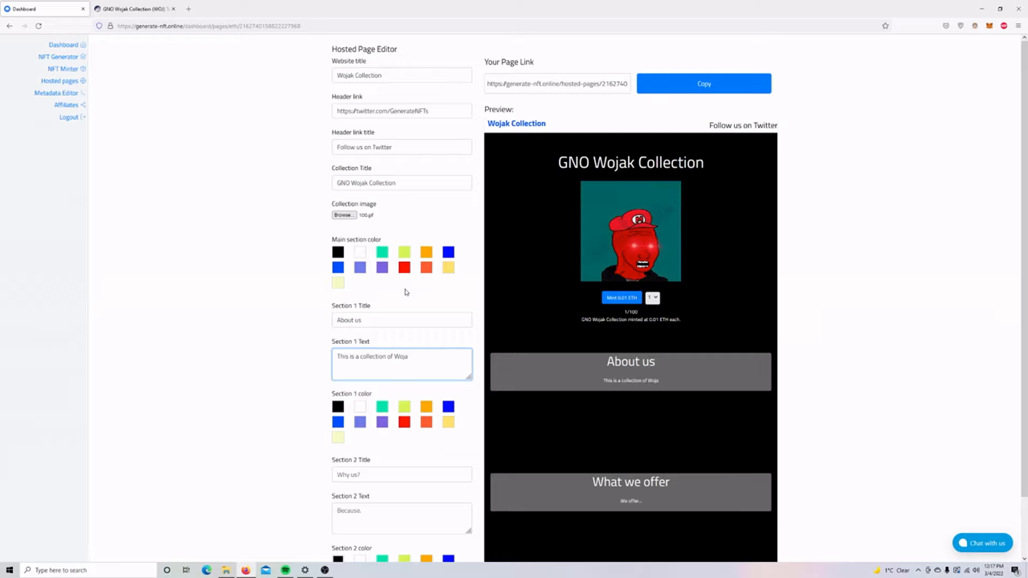
text(ks brought to you by GNO)
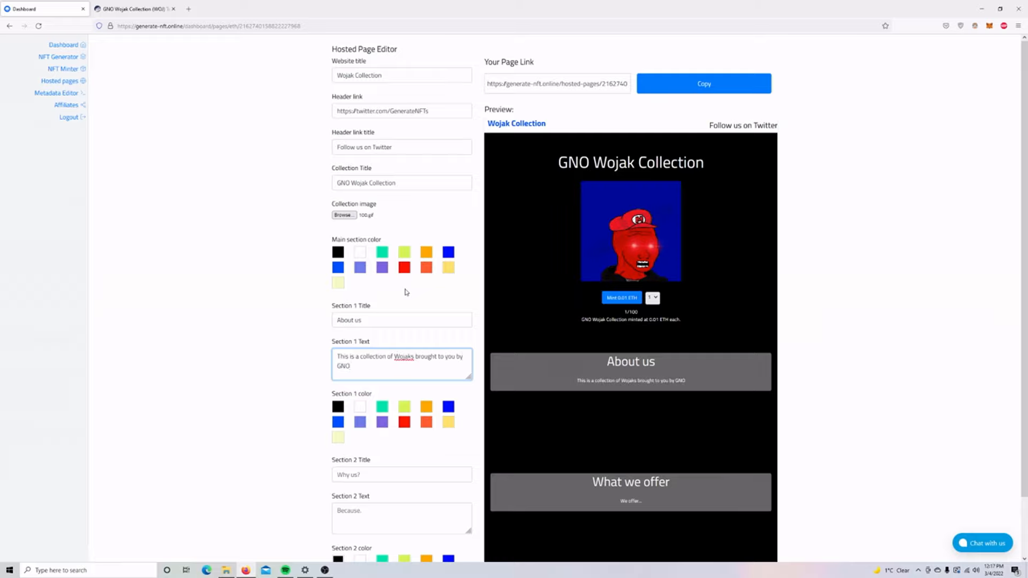
Title section 2 'Something else here' with text 'Welcome!' and save the page.
scroll(374, 321, down, 1)
scroll(375, 322, down, 1)
click(371, 412)
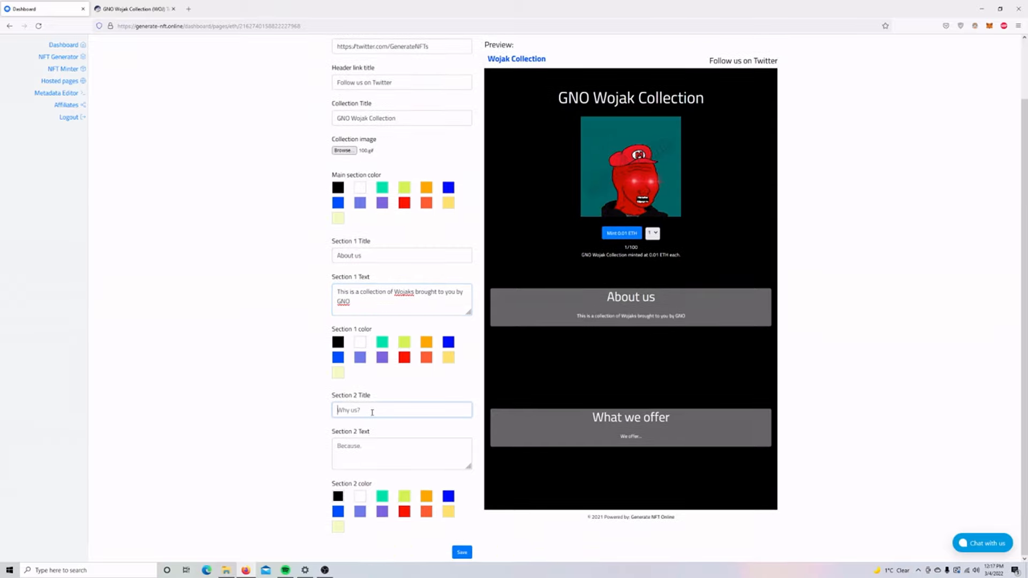
text(Somethi)
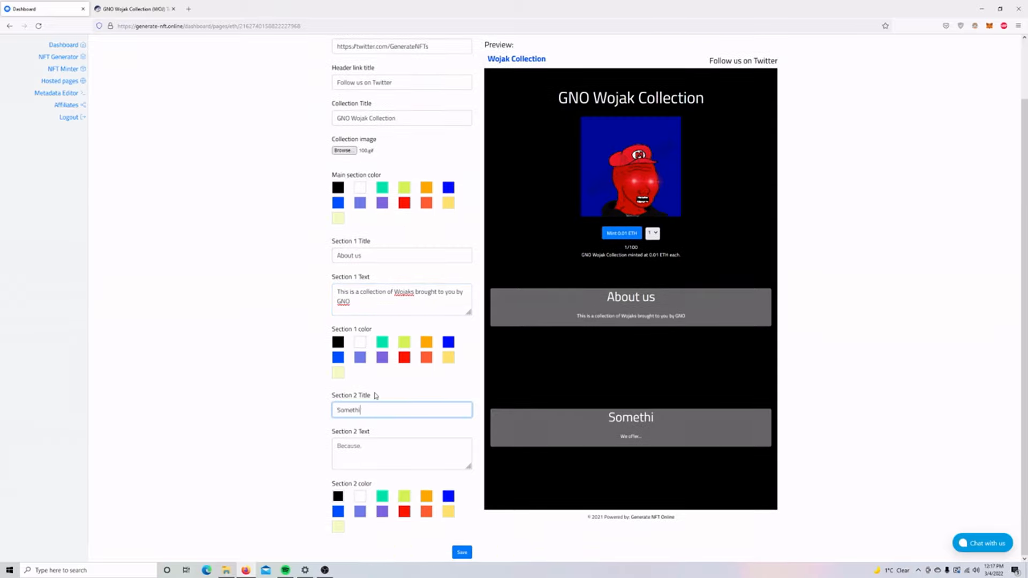
text(ng else here)
key(Tab)
text(Welcome!)
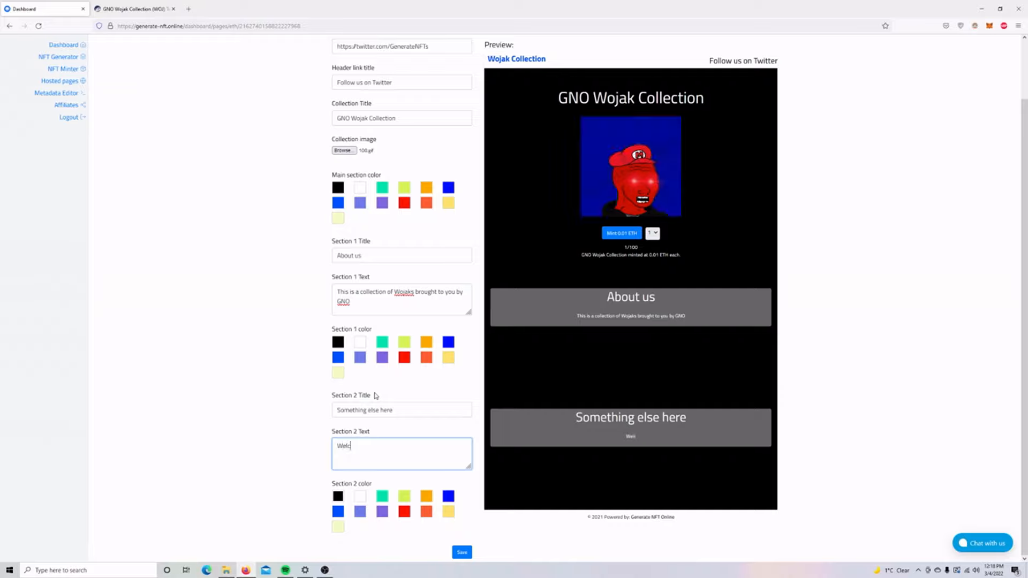
click(892, 296)
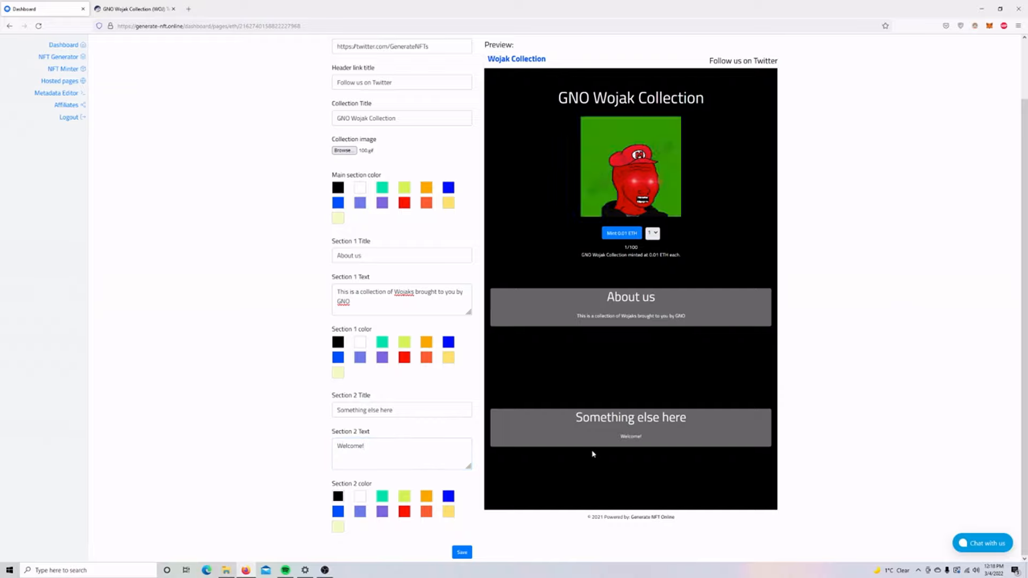
click(462, 552)
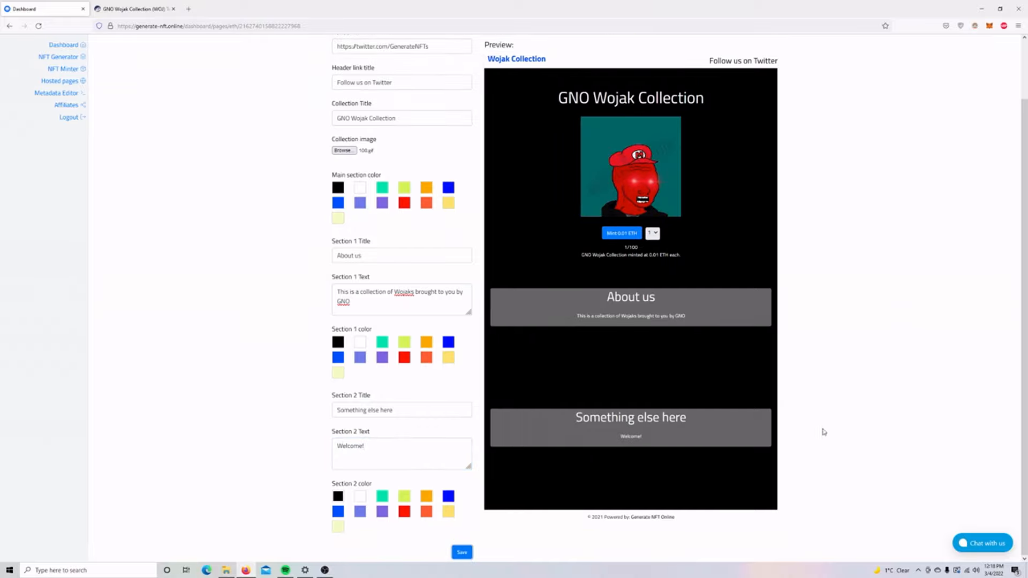
scroll(820, 318, up, 2)
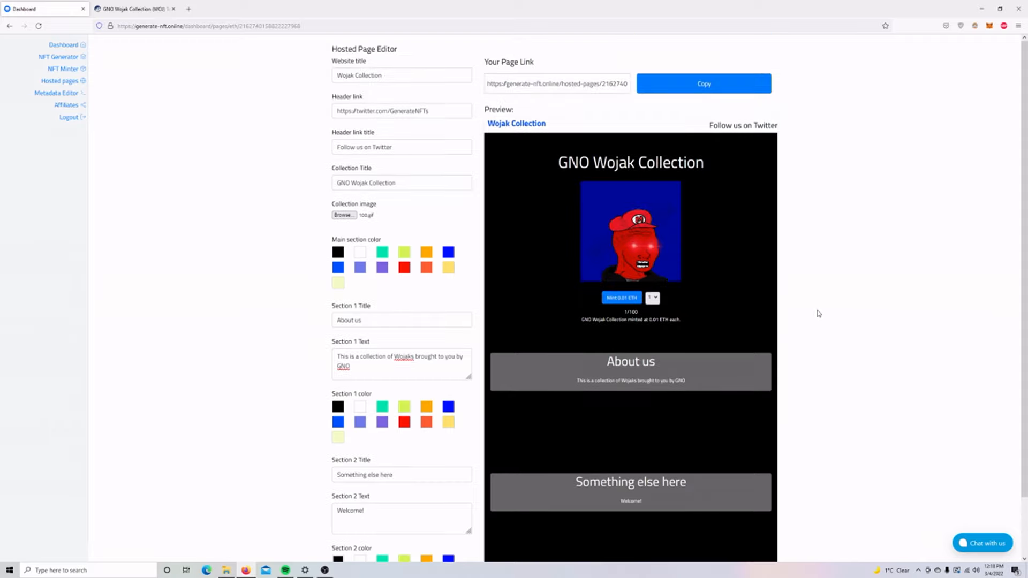
Open the hosted mint page's link in a new tab.
click(592, 83)
key(ctrl+a)
key(ctrl+c)
key(ctrl+t)
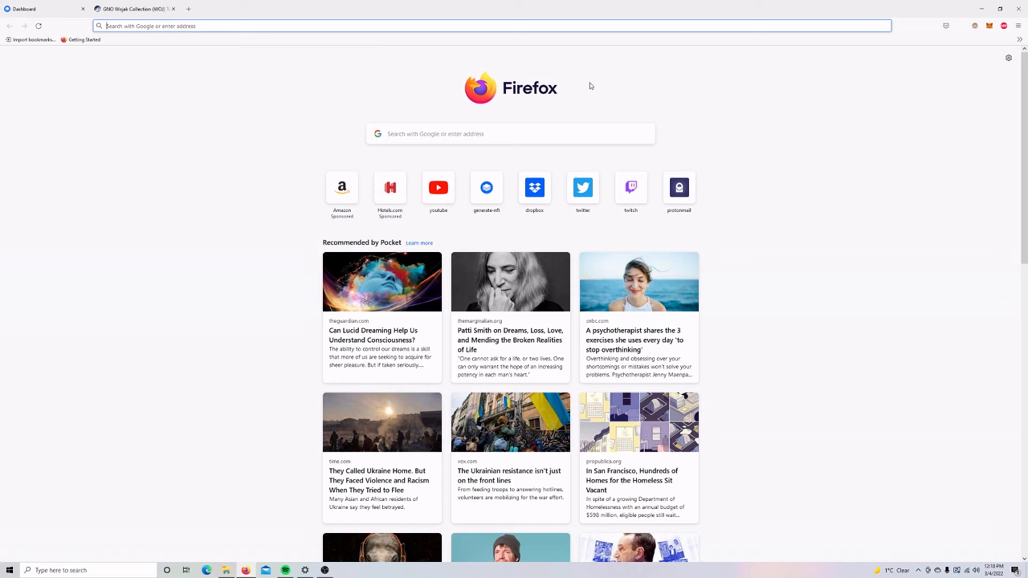
key(ctrl+v)
key(Return)
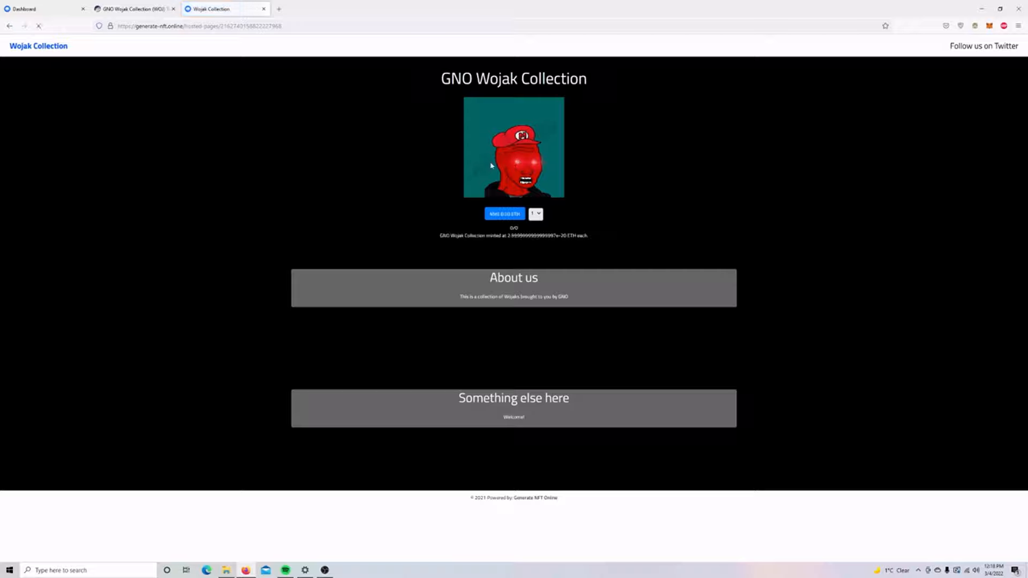
Mint one token for 0.01 ETH, approve it in MetaMask, and view it on Etherscan.
click(500, 215)
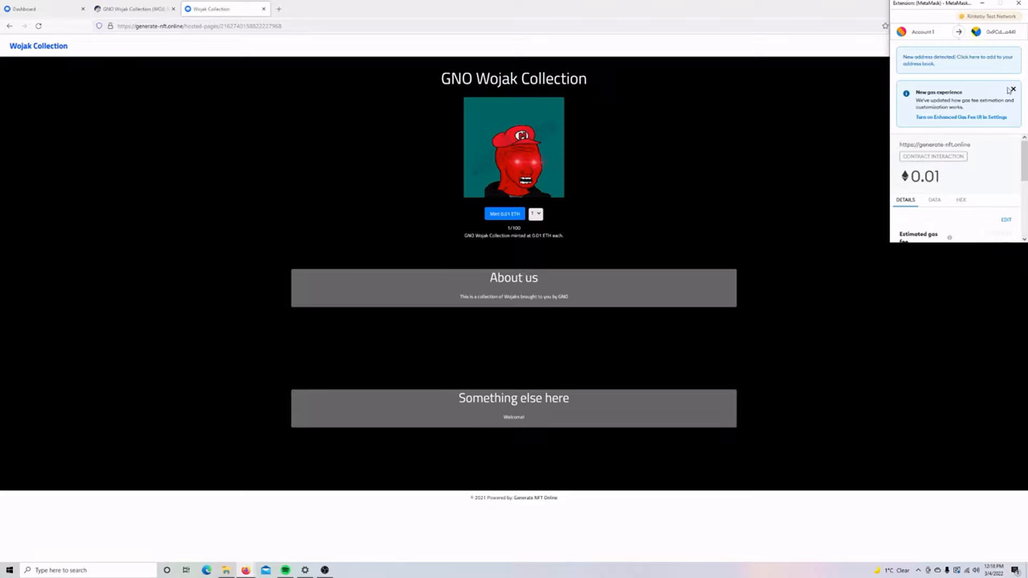
scroll(988, 162, down, 3)
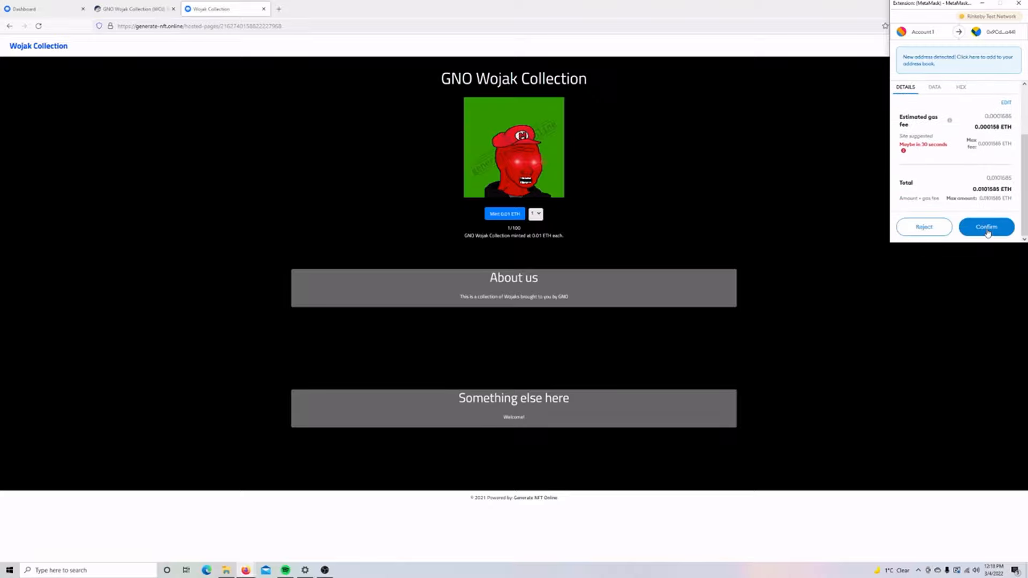
click(987, 228)
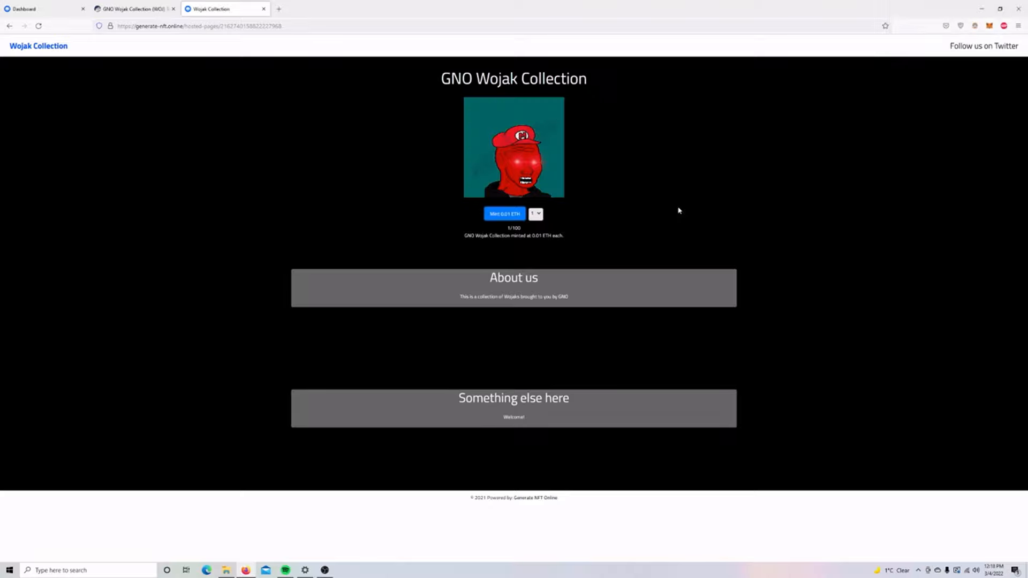
click(989, 25)
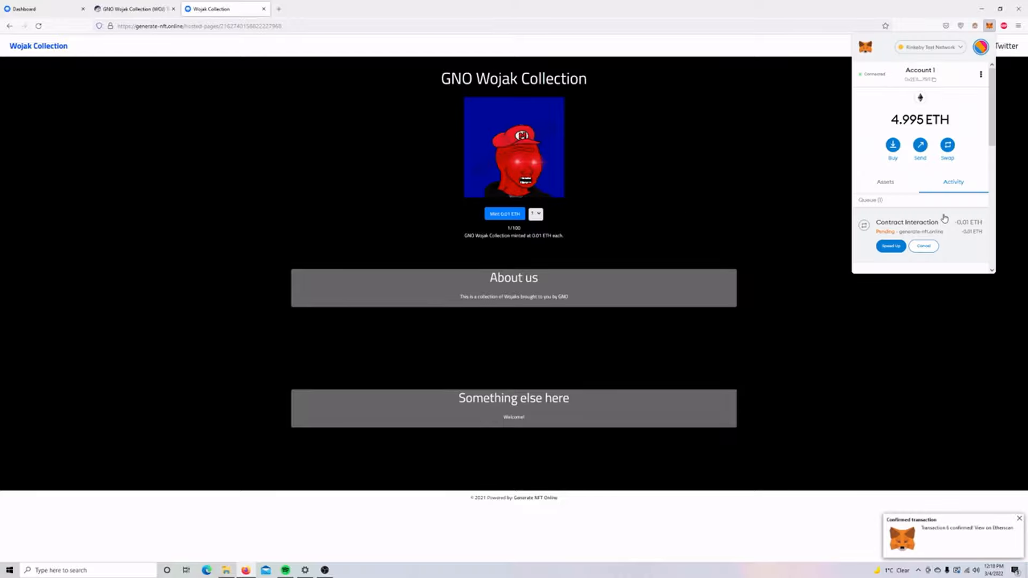
click(944, 218)
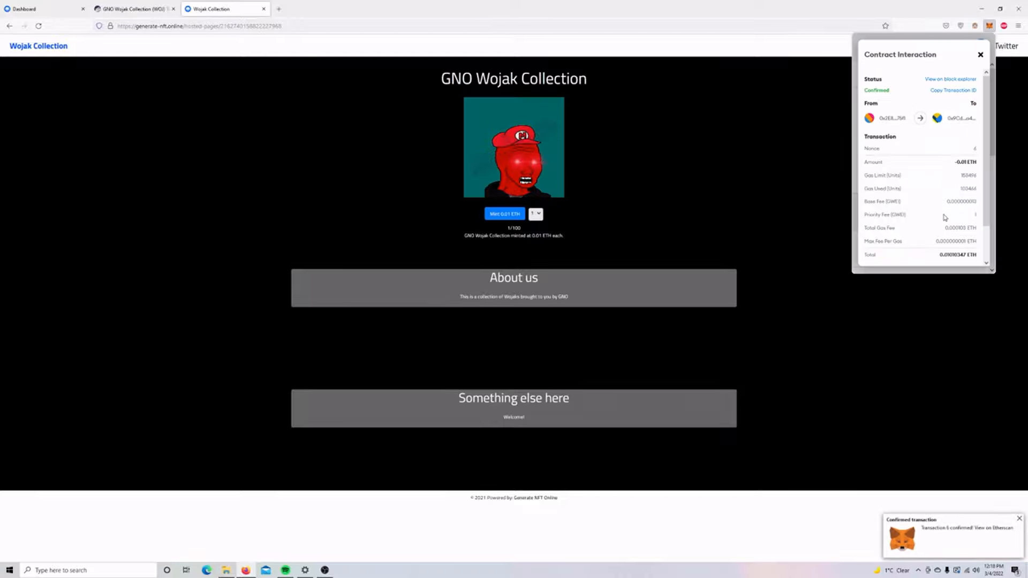
click(947, 79)
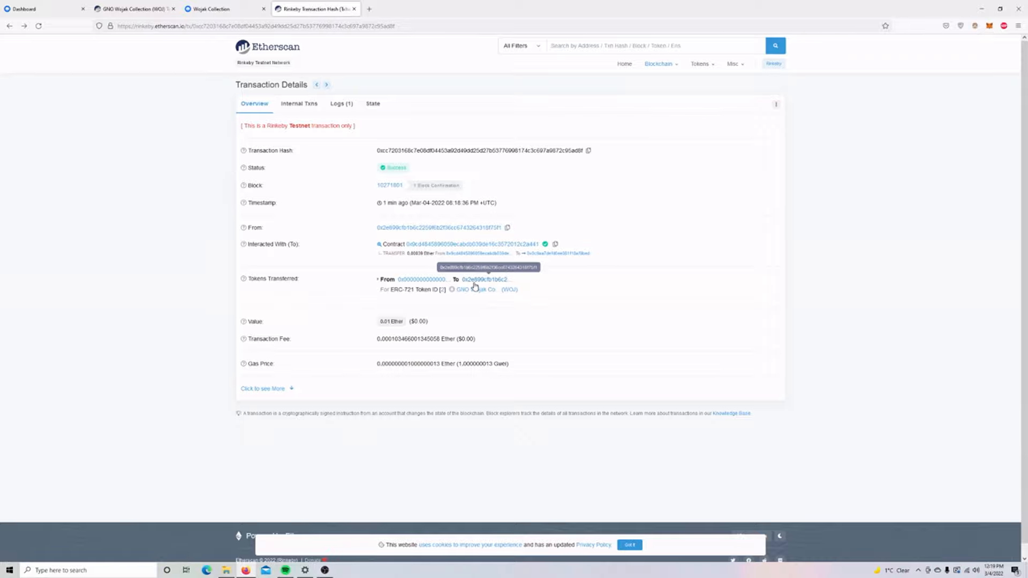
Query the collection contract's tokenURI for token ID 2 on Etherscan.
click(477, 289)
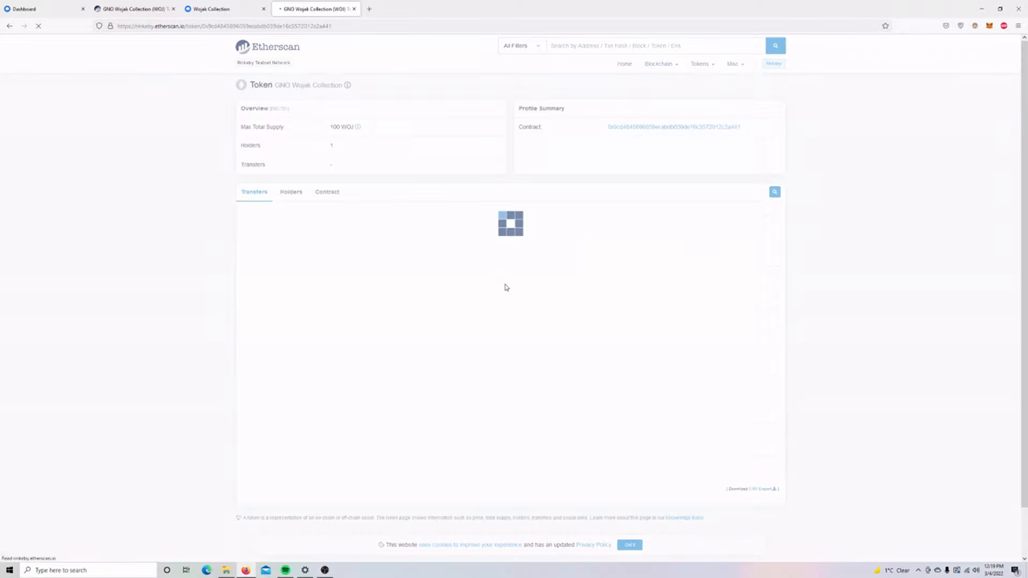
click(324, 193)
scroll(283, 241, down, 3)
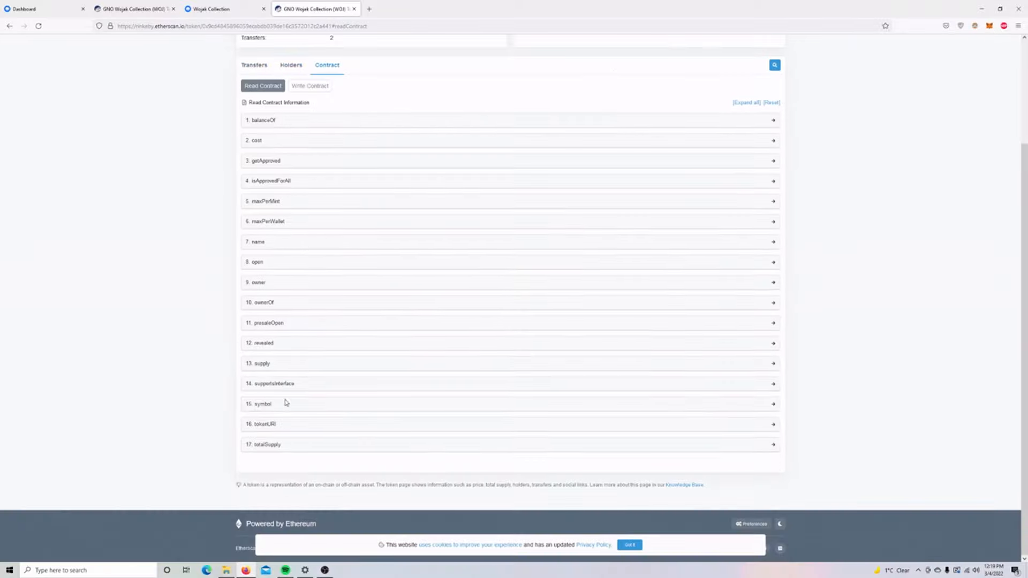
click(265, 425)
click(273, 453)
text(2)
click(258, 472)
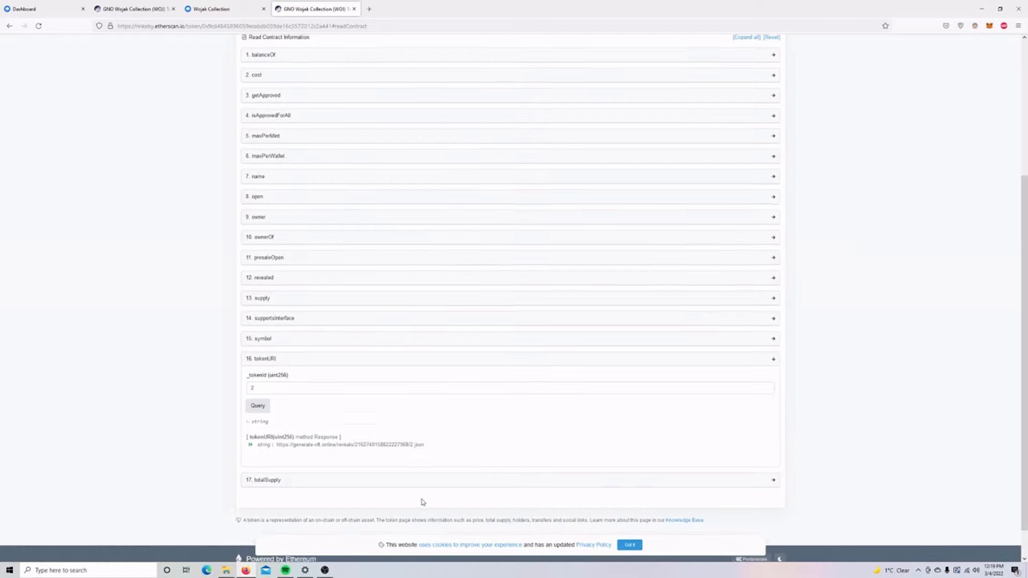
Open token 2's returned metadata JSON in a new tab.
scroll(420, 500, down, 2)
drag(431, 410, 271, 411)
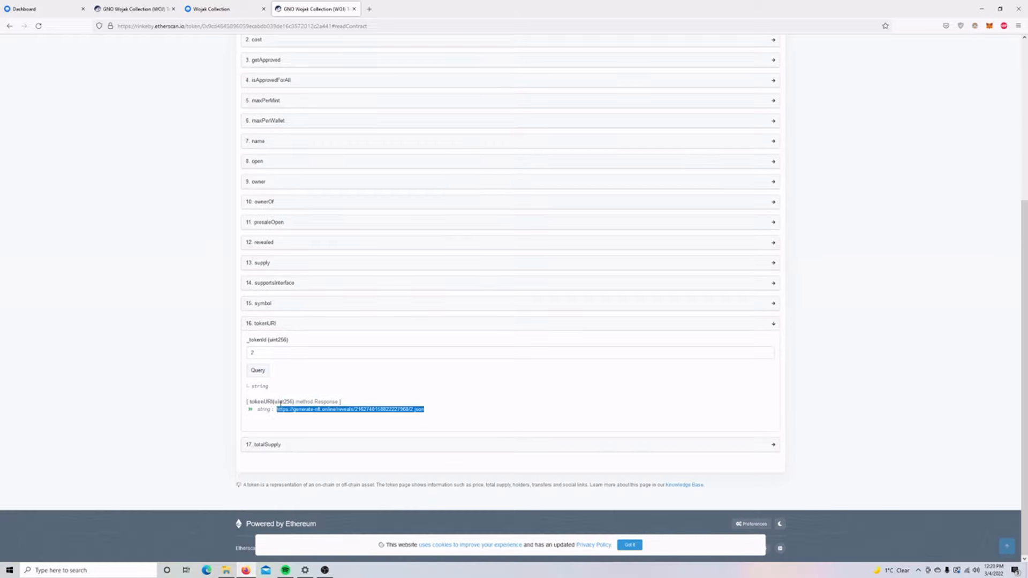
key(ctrl+c)
key(ctrl+t)
key(ctrl+v)
key(Return)
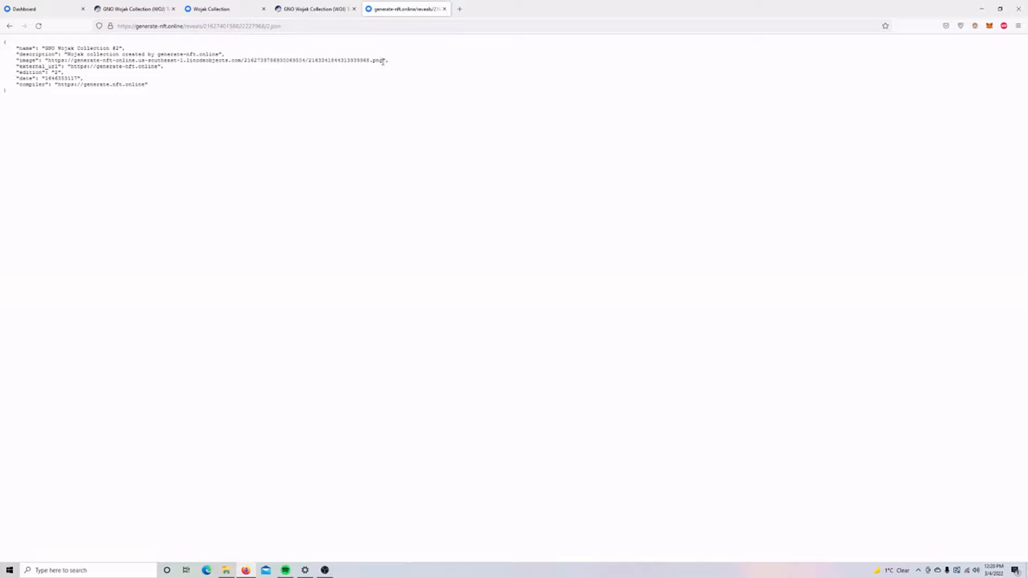
Open the metadata's image URL showing the placeholder, close it, and return to the editor dashboard.
drag(383, 63, 42, 63)
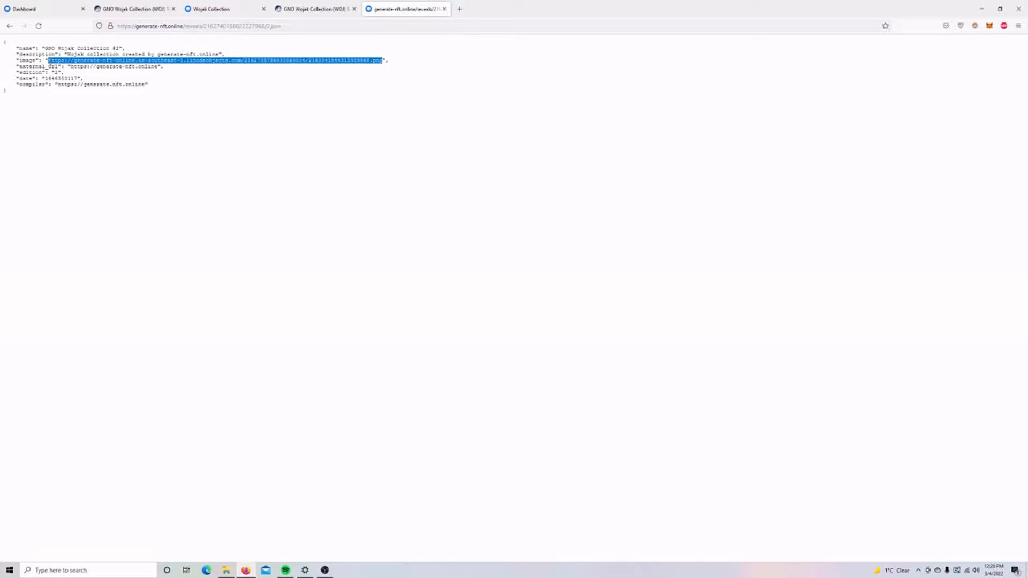
key(ctrl+c)
key(ctrl+t)
key(ctrl+v)
key(Return)
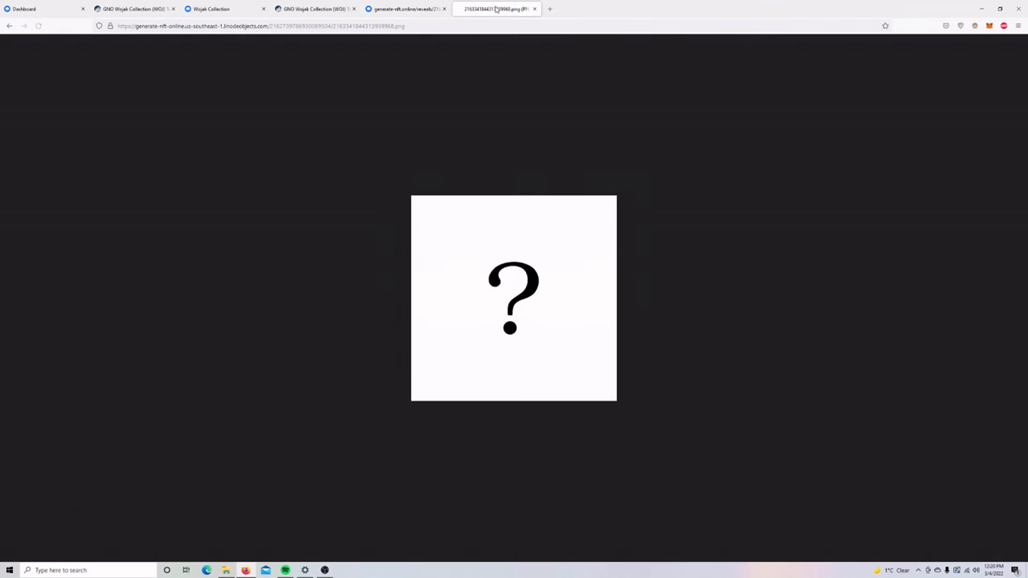
middle_click(497, 9)
click(215, 9)
click(134, 9)
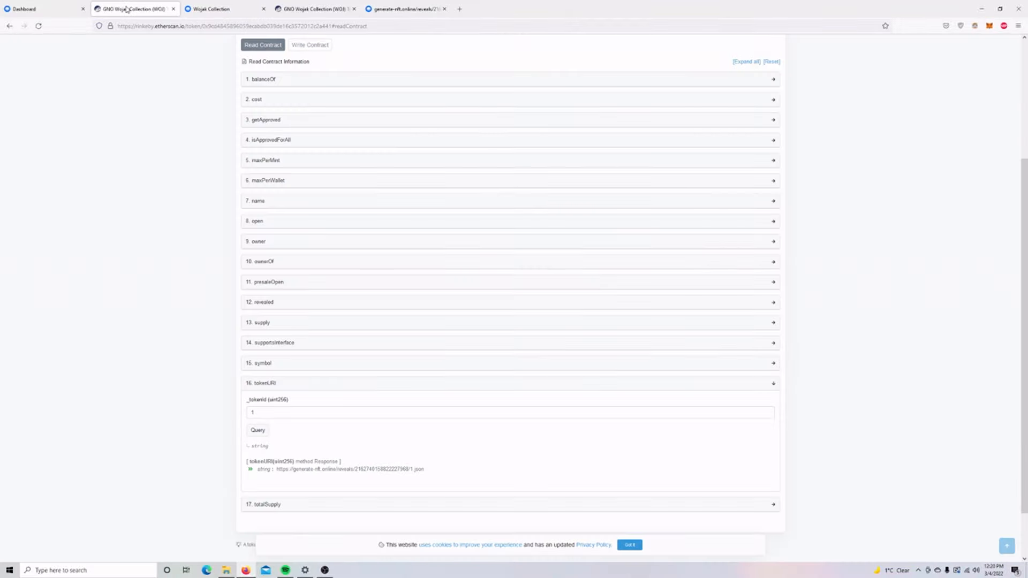
click(55, 12)
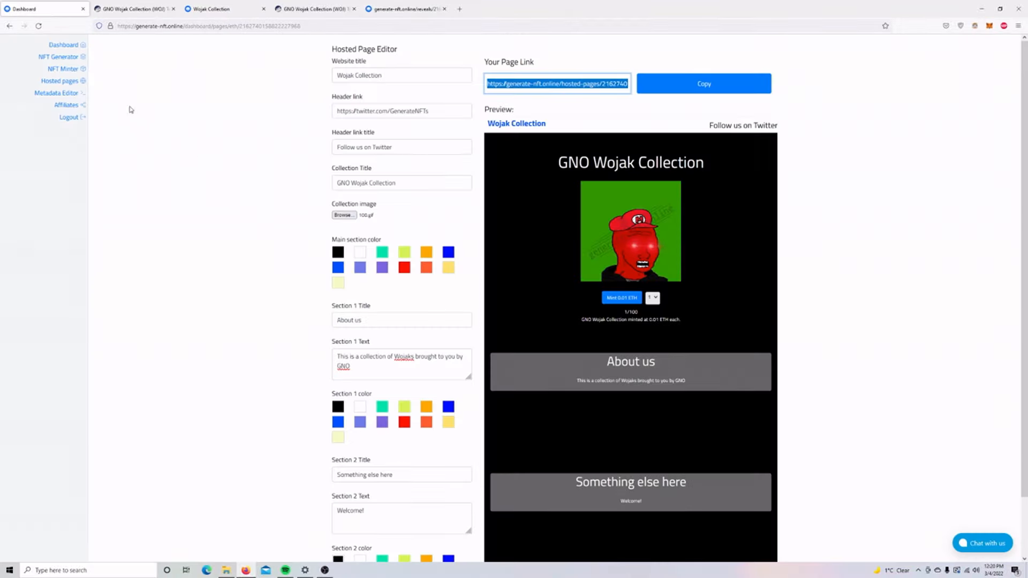
Empty the Rinkeby collection's whitelist, apply it via MetaMask, and return to the Wojak Collection page.
click(62, 69)
click(465, 205)
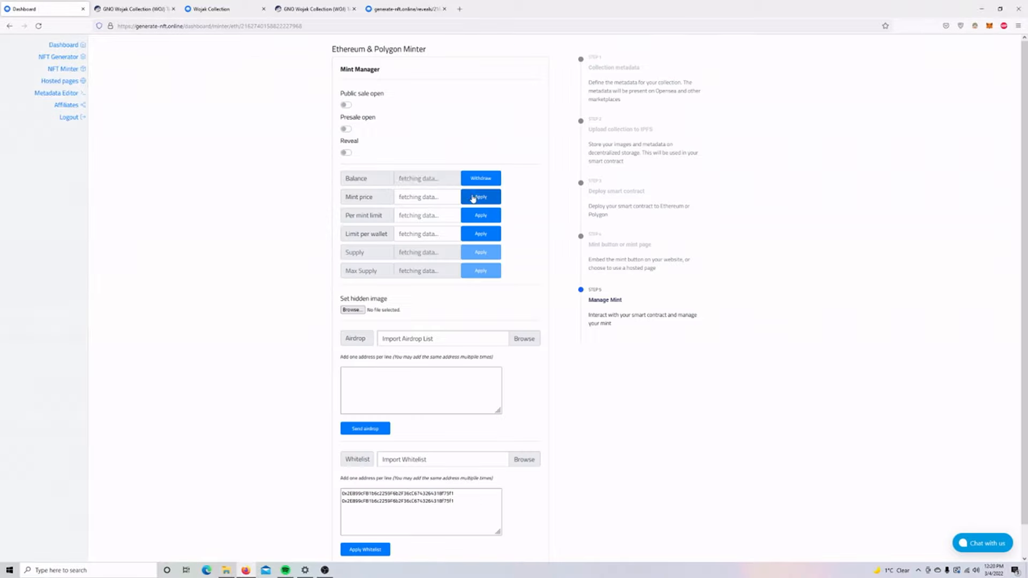
scroll(534, 360, down, 1)
click(475, 476)
key(ctrl+a)
key(BackSpace)
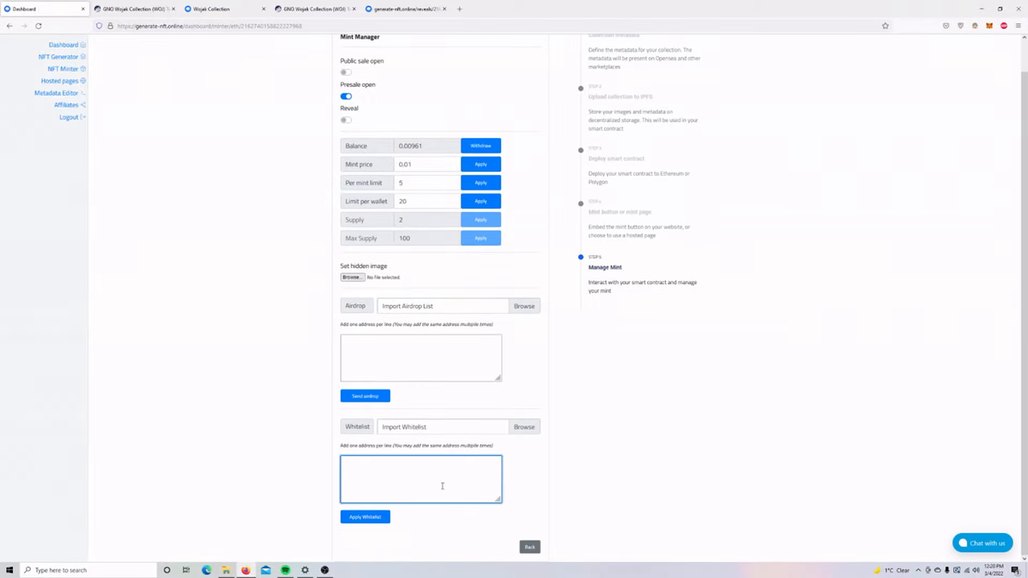
click(375, 517)
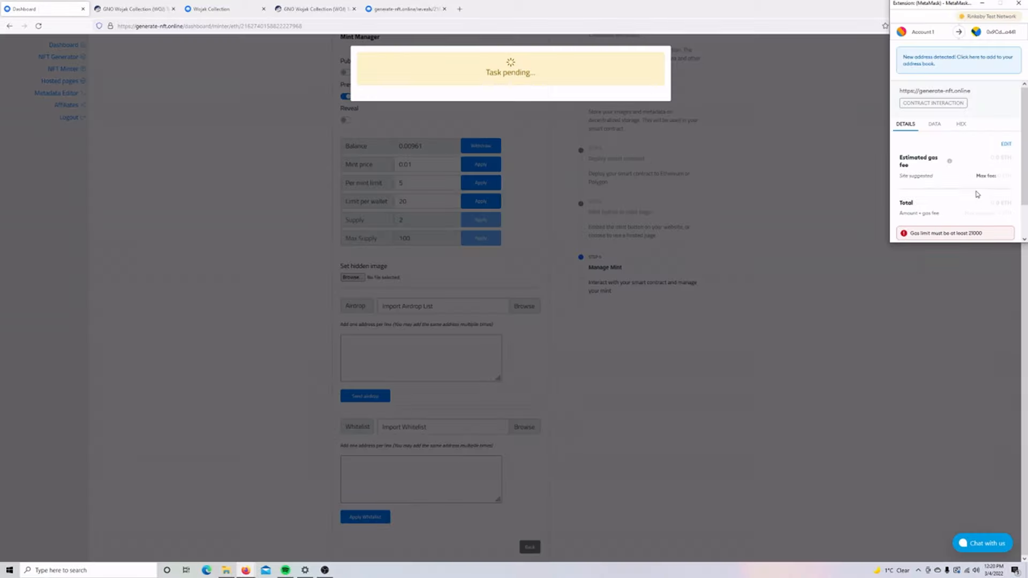
click(999, 231)
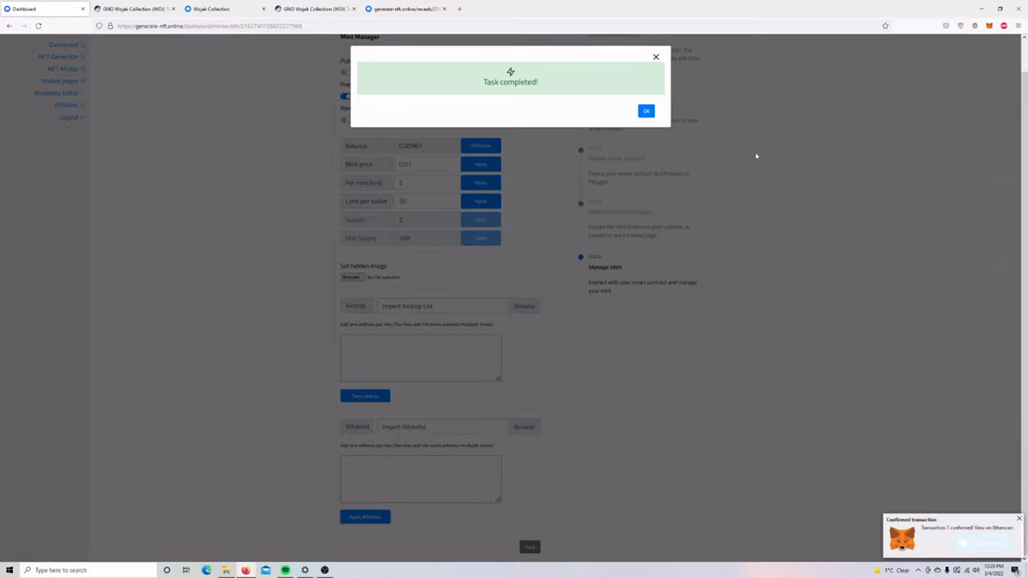
click(647, 111)
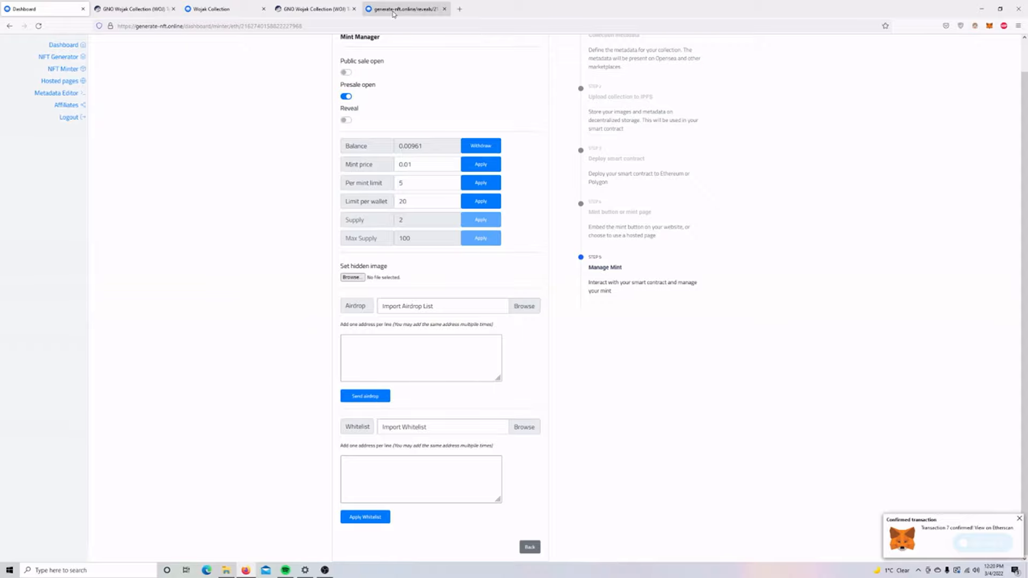
click(246, 12)
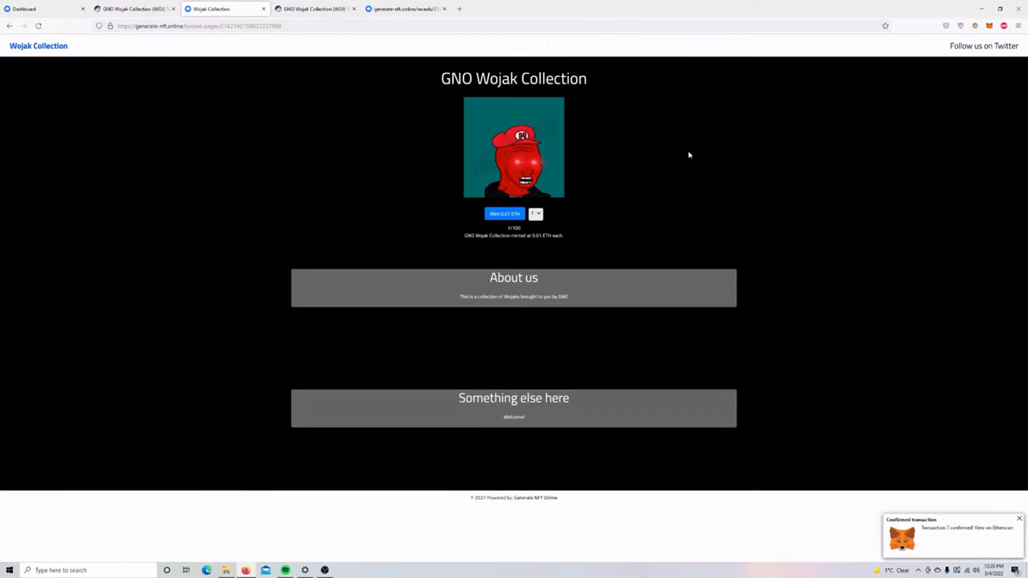
Reload the hosted mint page and reject the MetaMask mint transaction flagged as likely to fail.
key(F5)
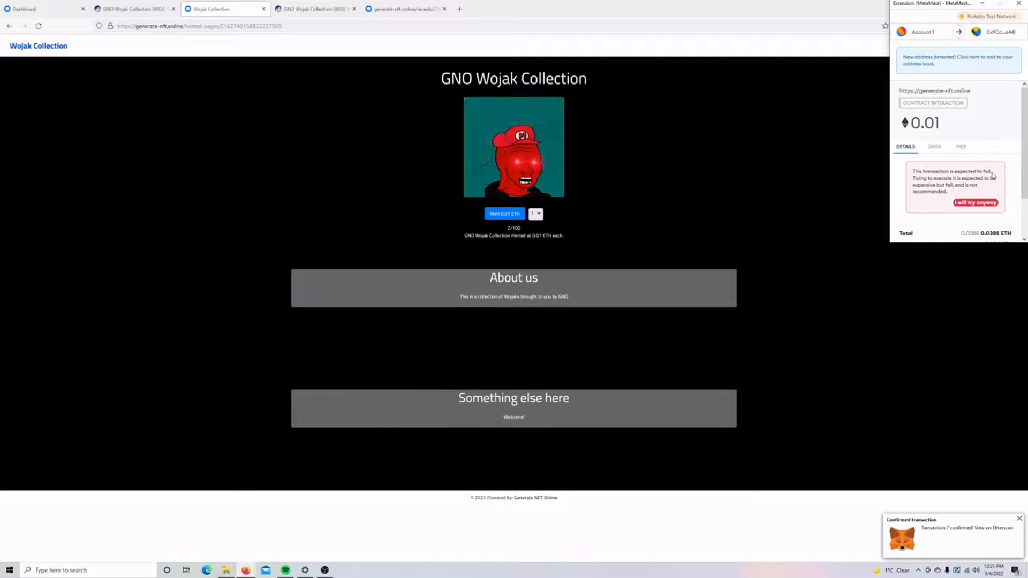
drag(922, 172, 994, 179)
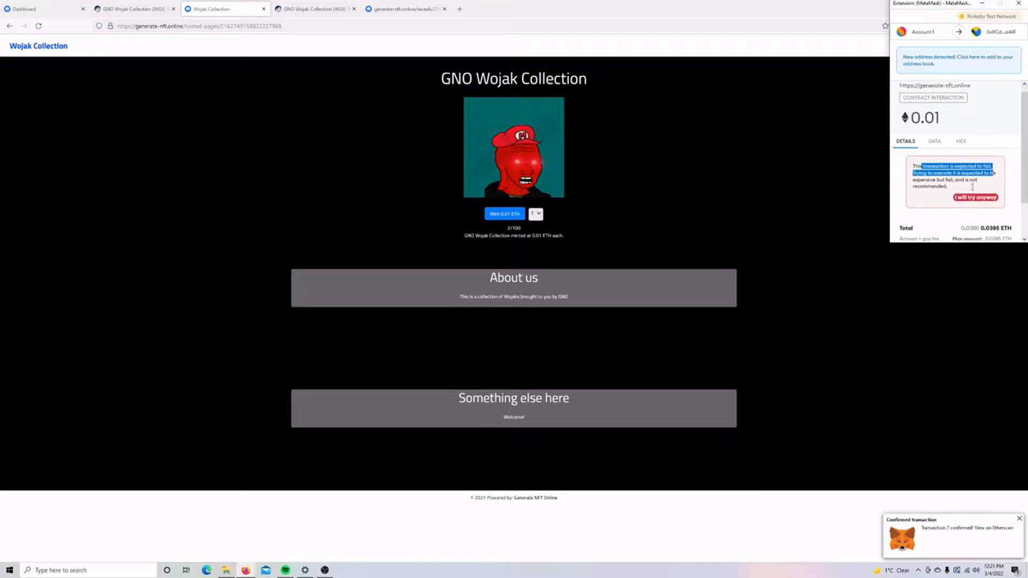
scroll(985, 182, down, 2)
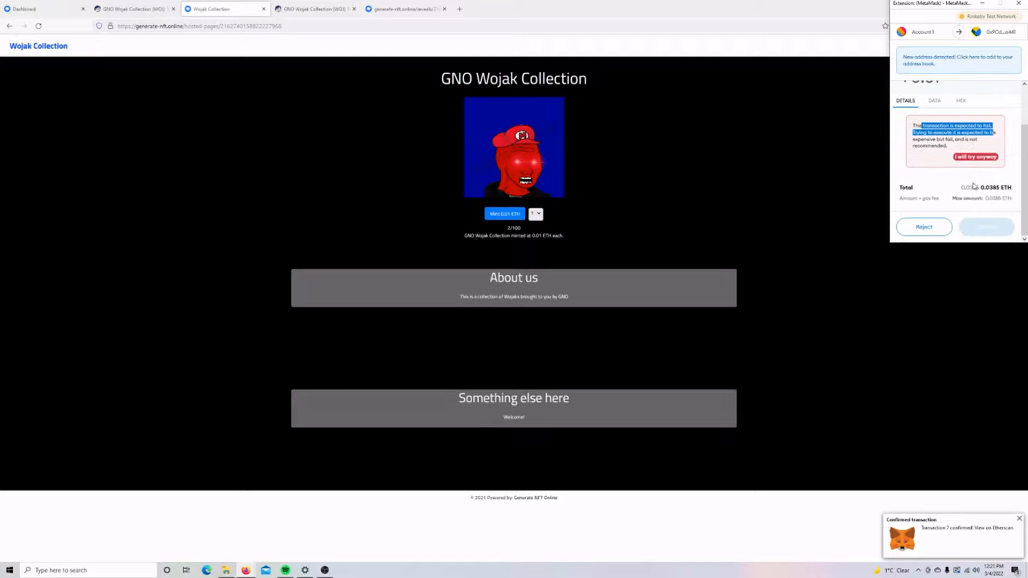
click(928, 231)
click(52, 15)
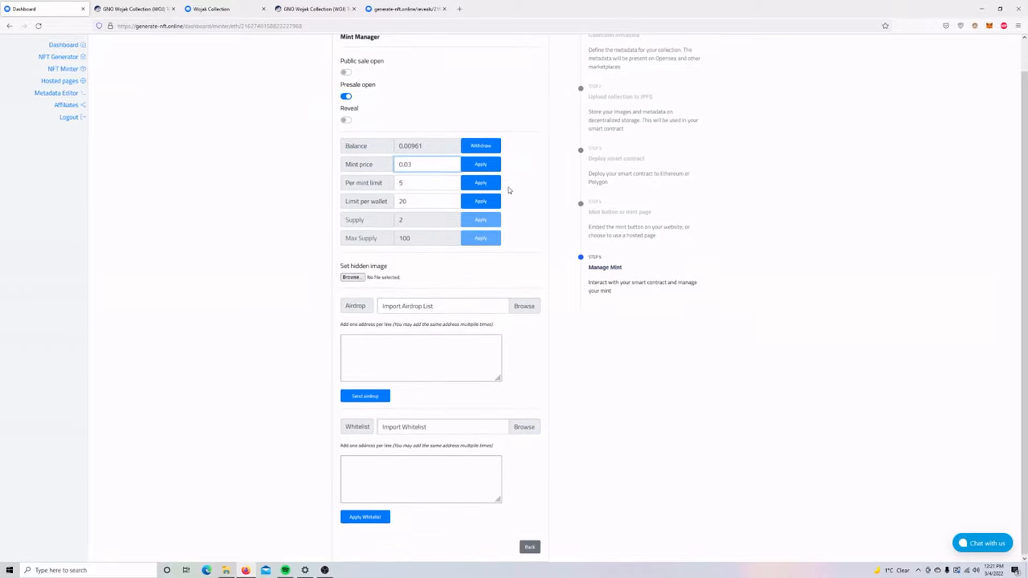
Apply the 0.03 mint price and approve the change in MetaMask.
click(484, 166)
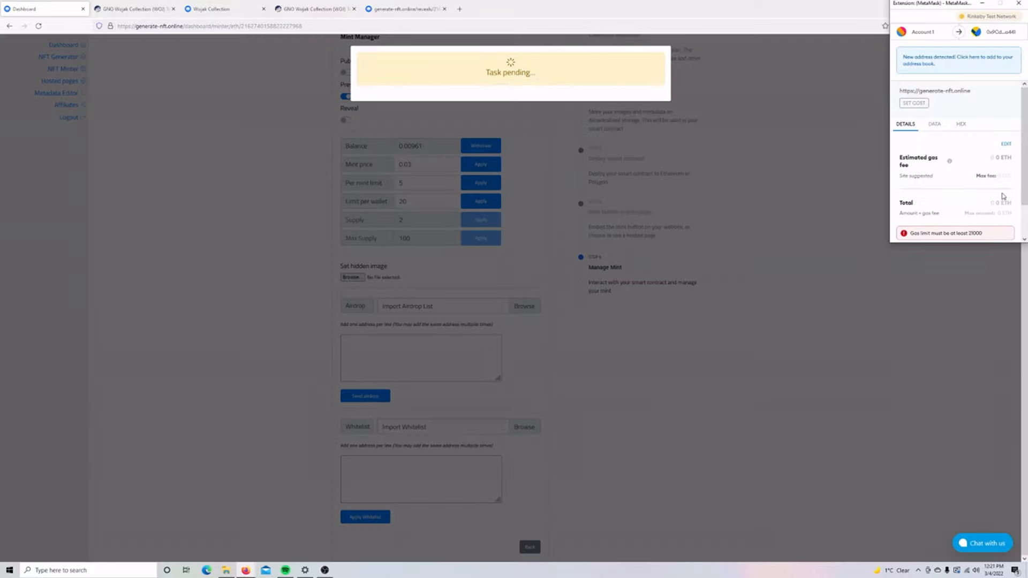
click(995, 233)
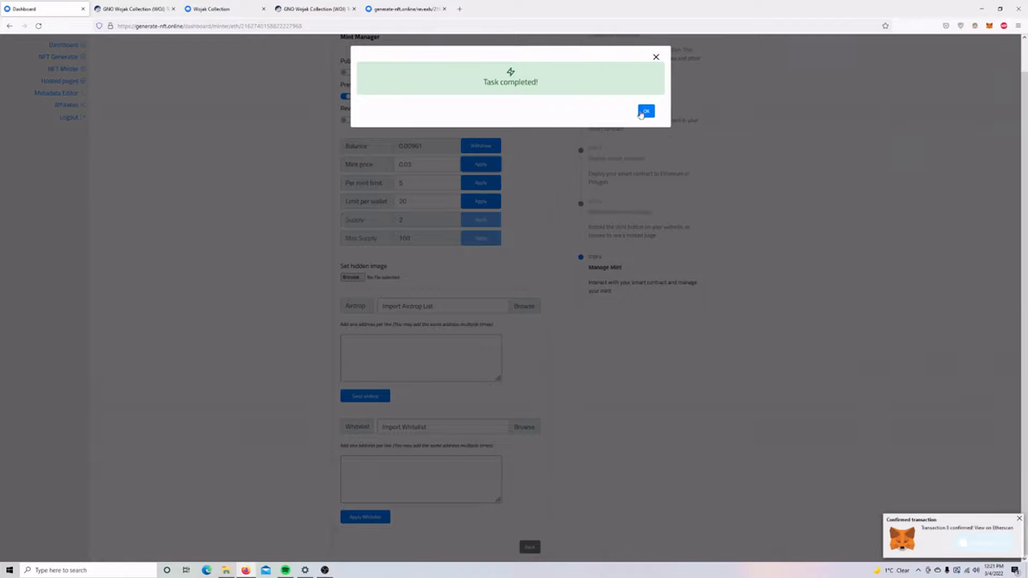
click(645, 111)
Close the presale, approving the transaction in MetaMask.
click(346, 97)
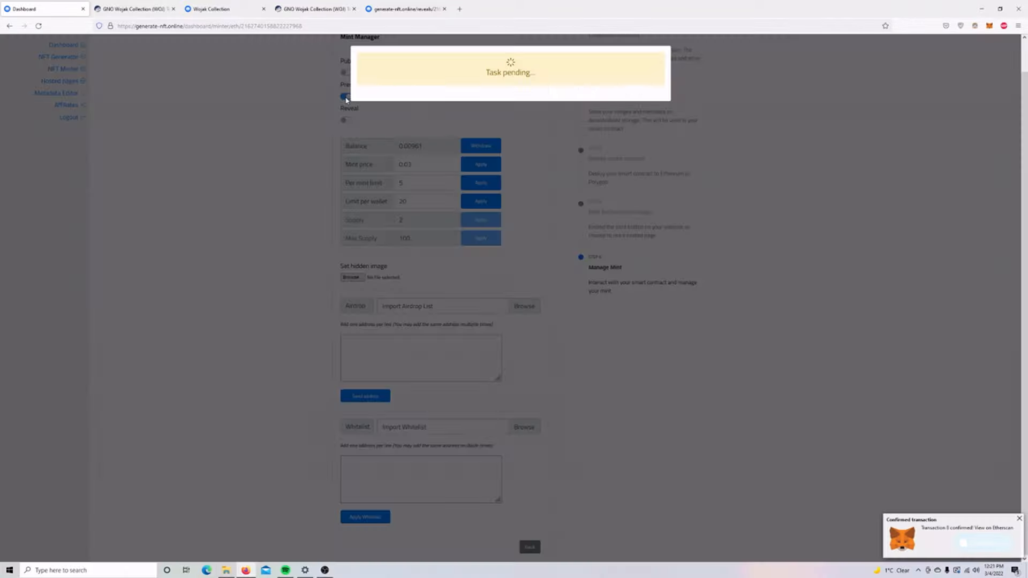
scroll(1001, 203, down, 2)
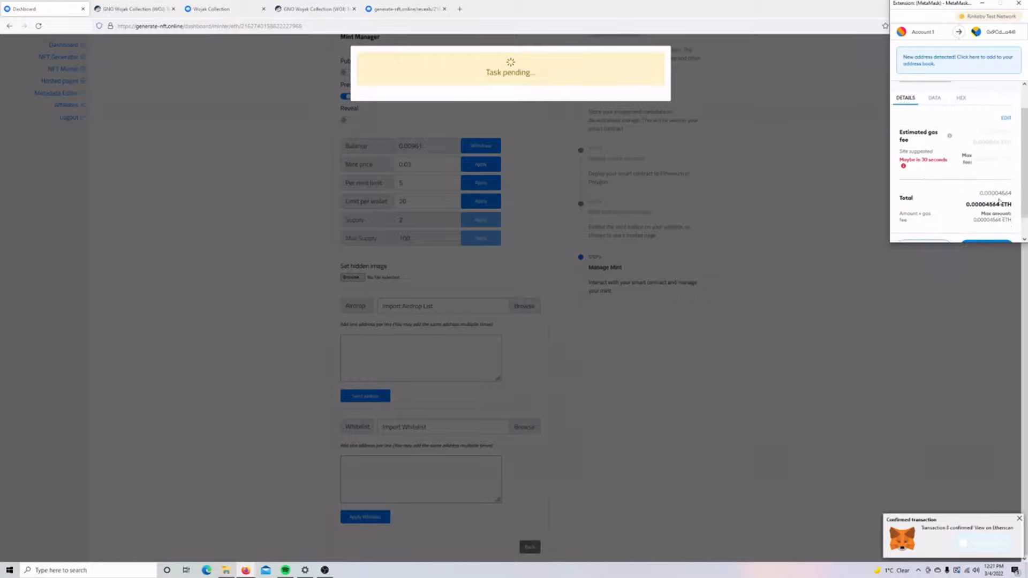
click(987, 225)
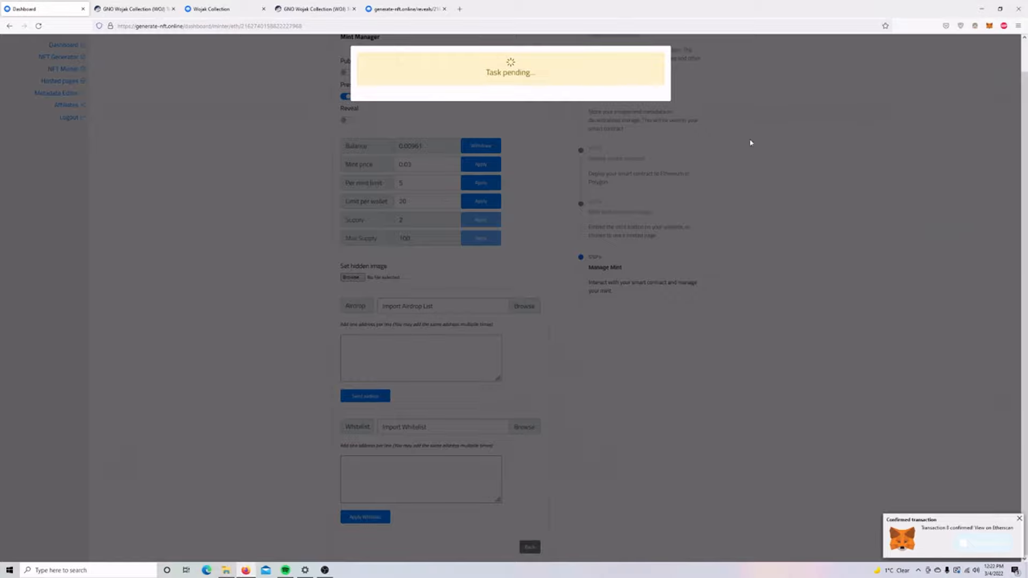
click(646, 111)
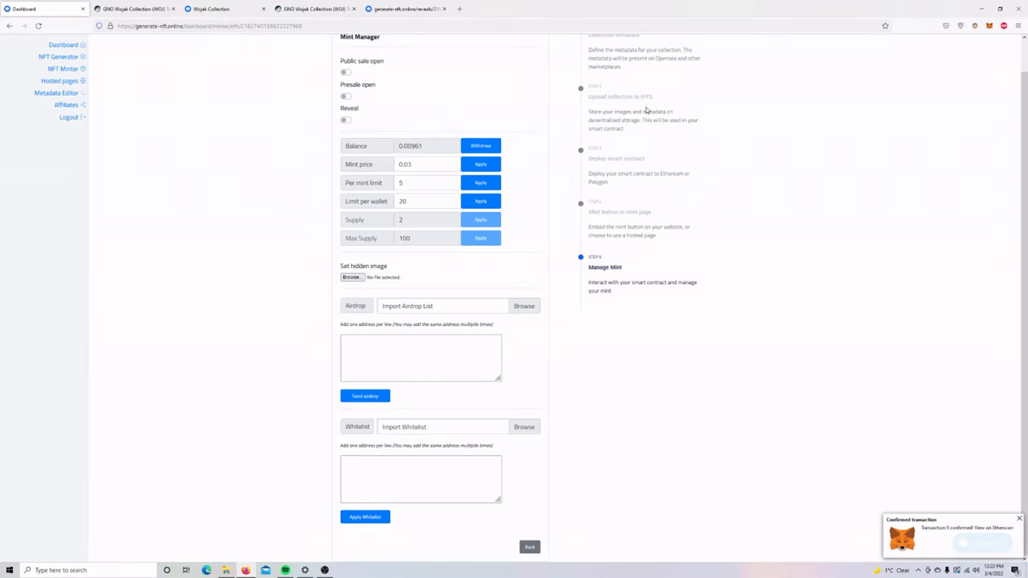
Open the public sale, approving the transaction, and bring up the reveal metadata JSON.
click(346, 73)
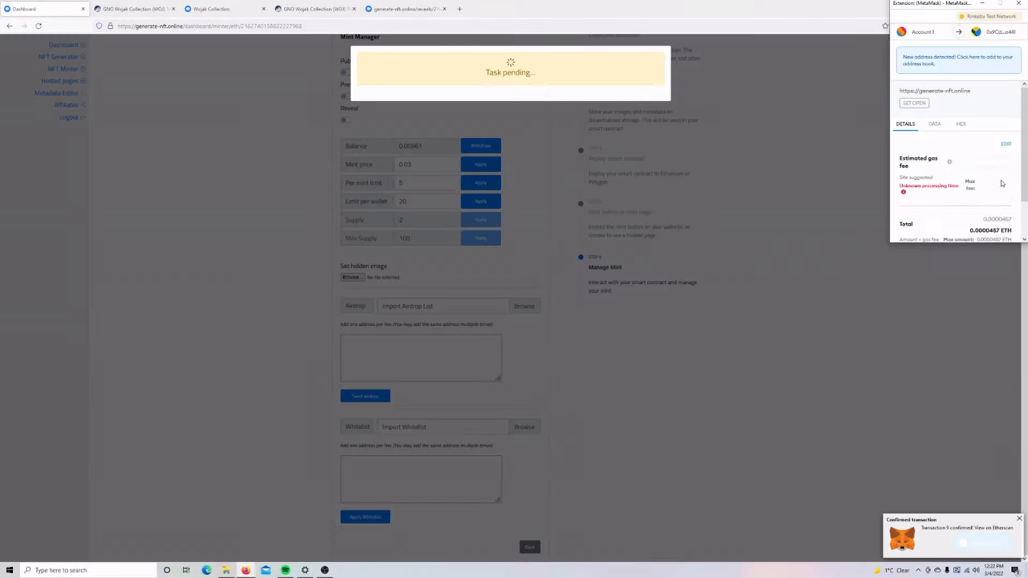
scroll(1002, 181, down, 2)
click(988, 229)
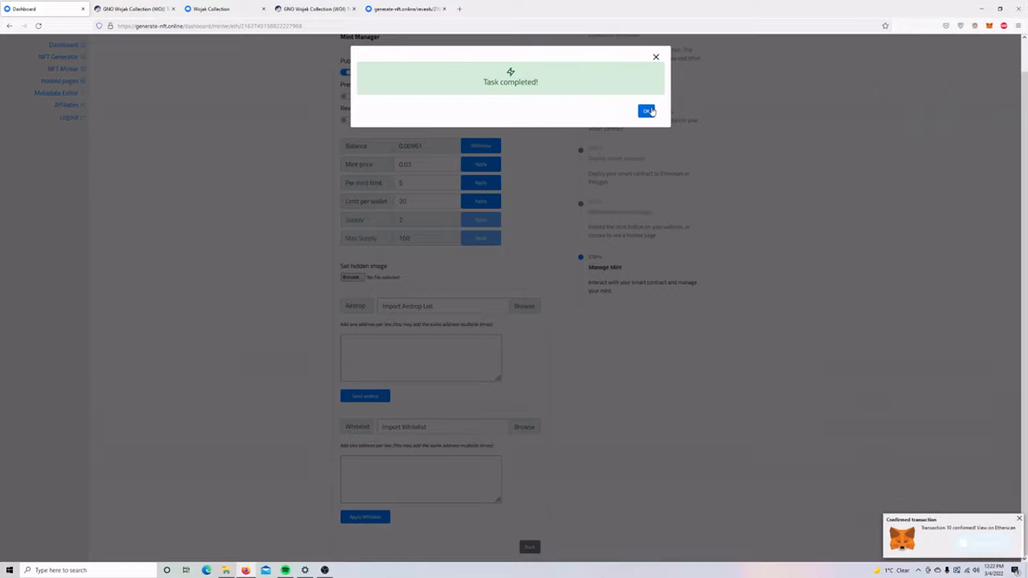
click(647, 111)
click(414, 14)
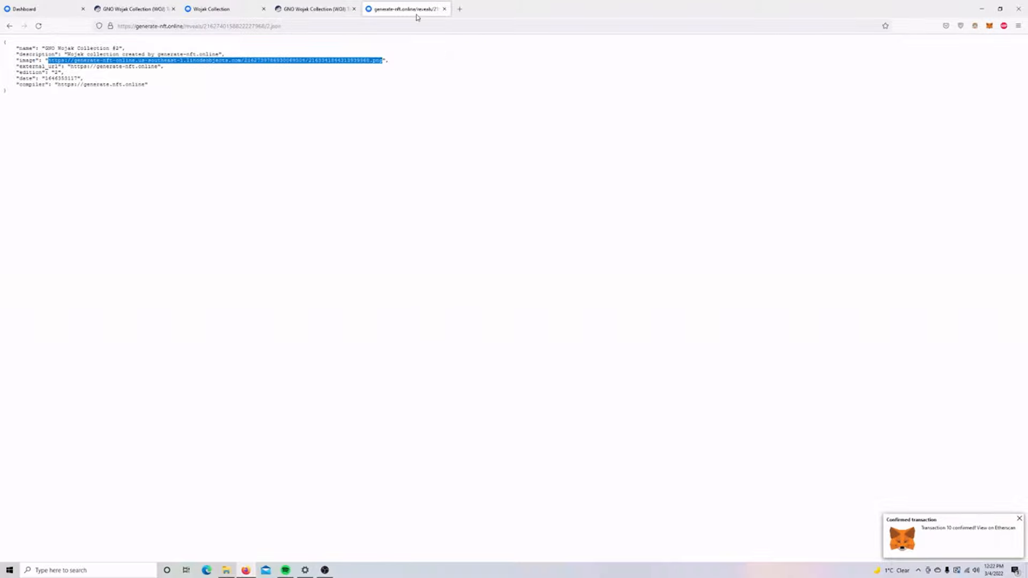
Mint 2 tokens for 0.06 ETH from the reloaded Wojak Collection page and view the transaction on Etherscan.
key(ctrl+w)
click(241, 7)
key(F5)
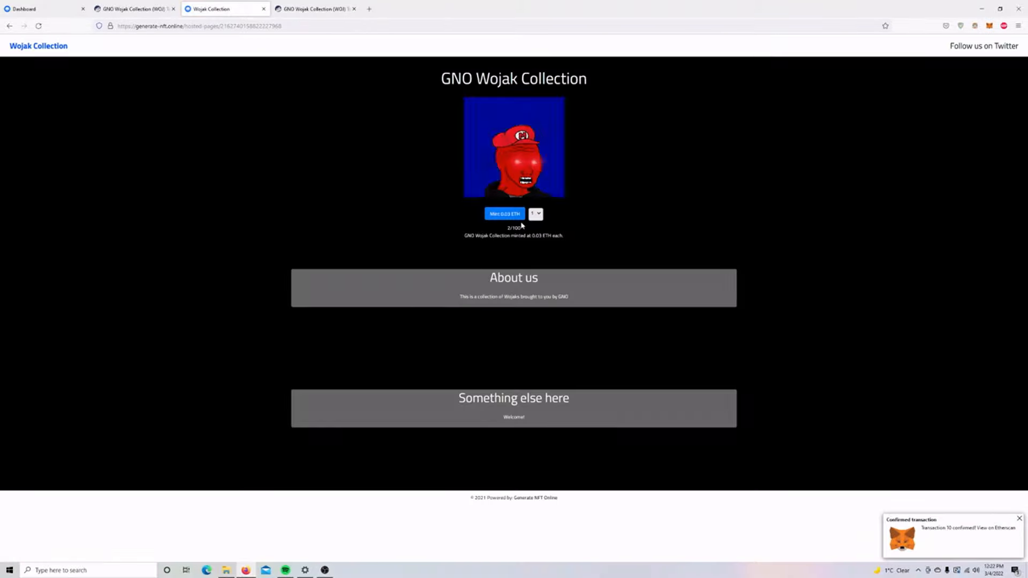
click(535, 213)
click(536, 239)
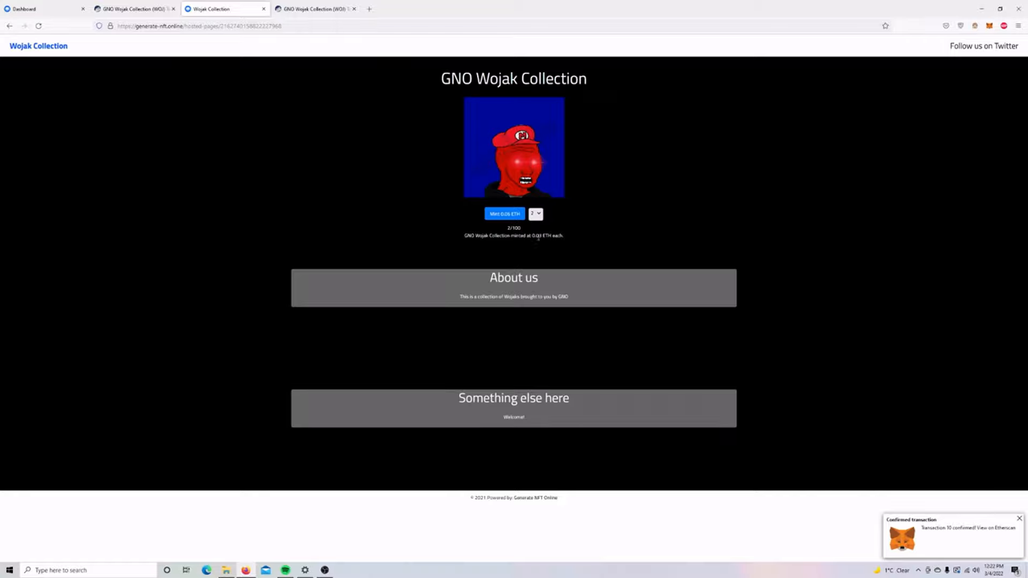
click(505, 214)
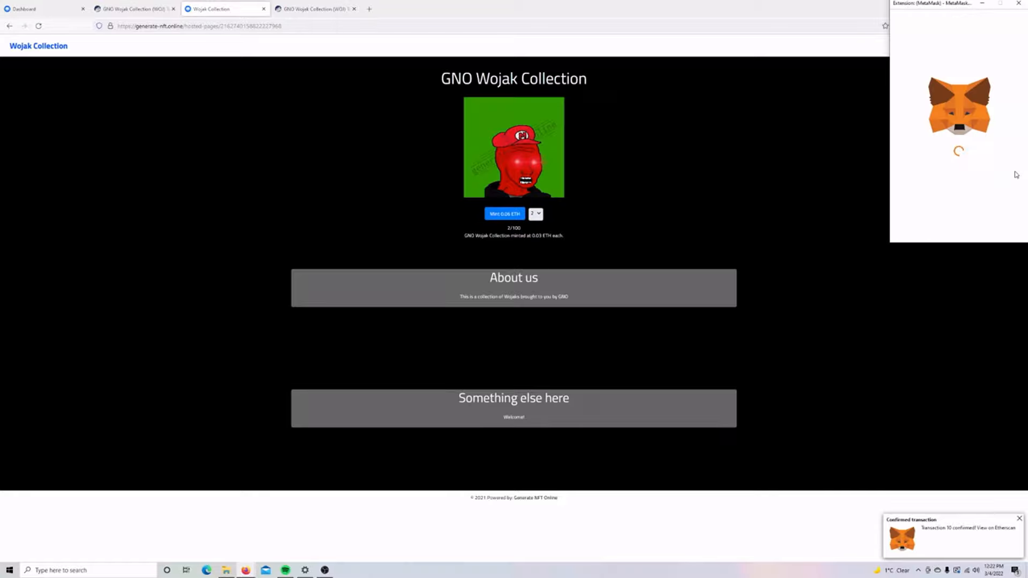
scroll(980, 177, down, 3)
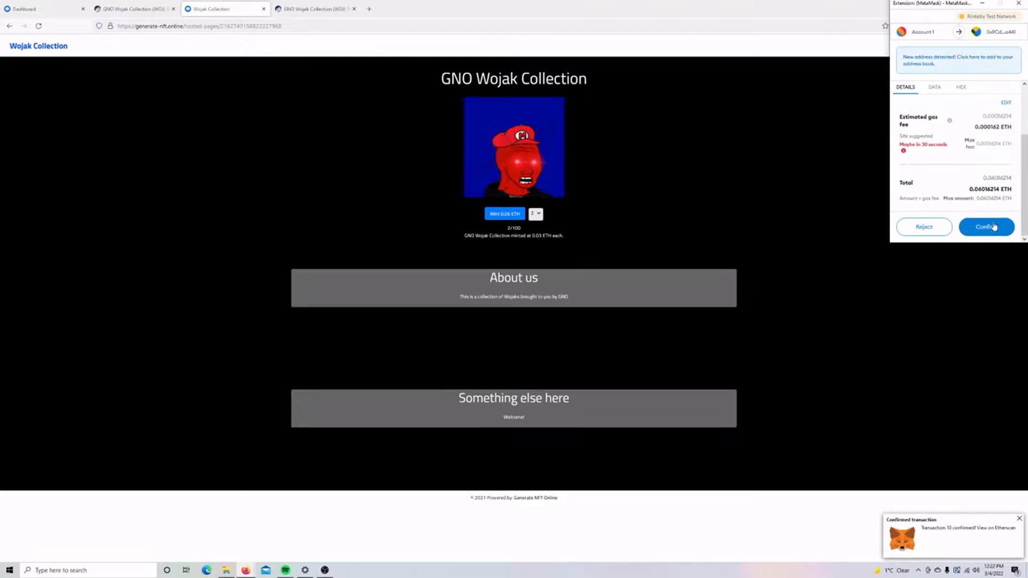
click(982, 227)
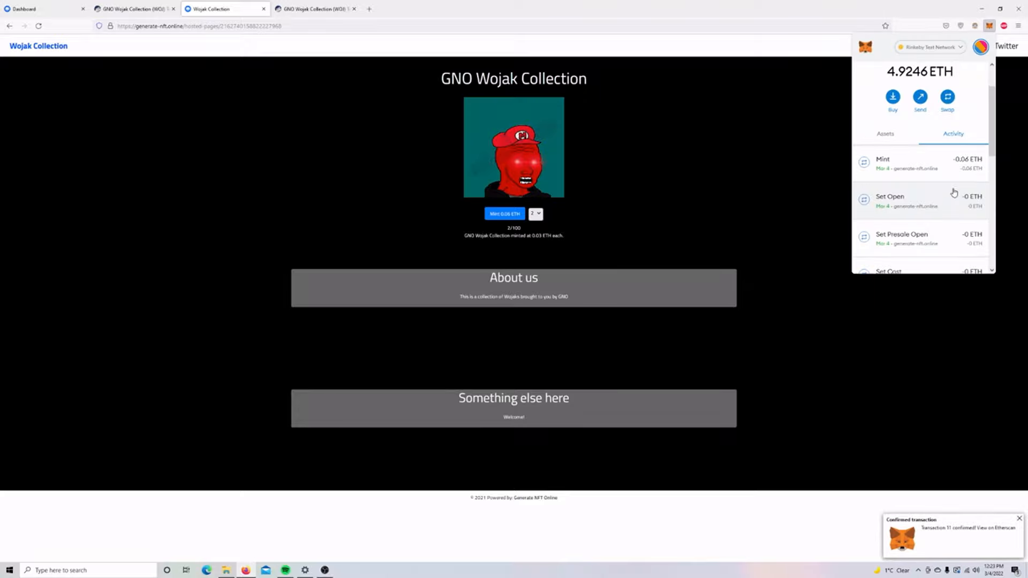
click(933, 167)
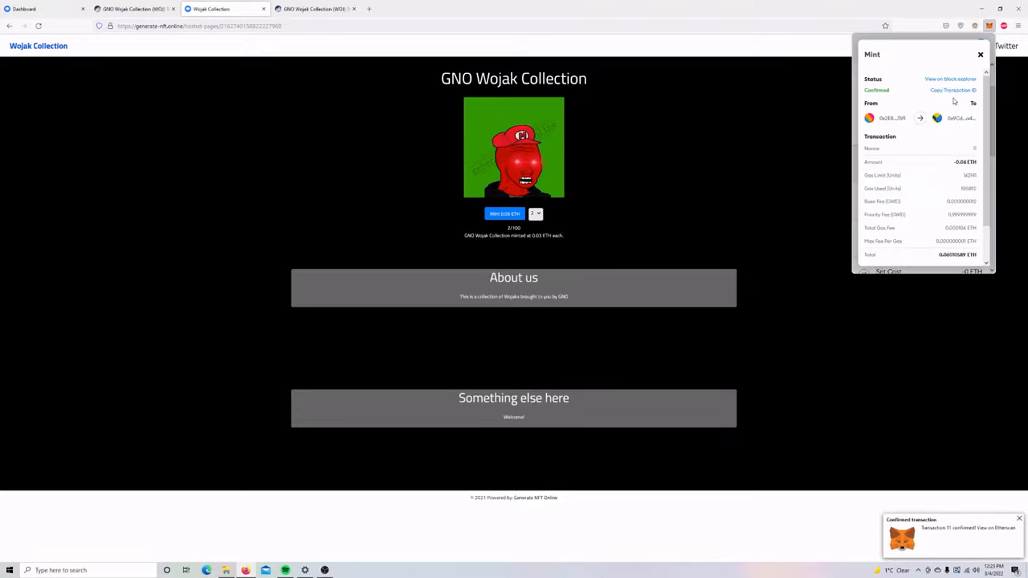
click(946, 80)
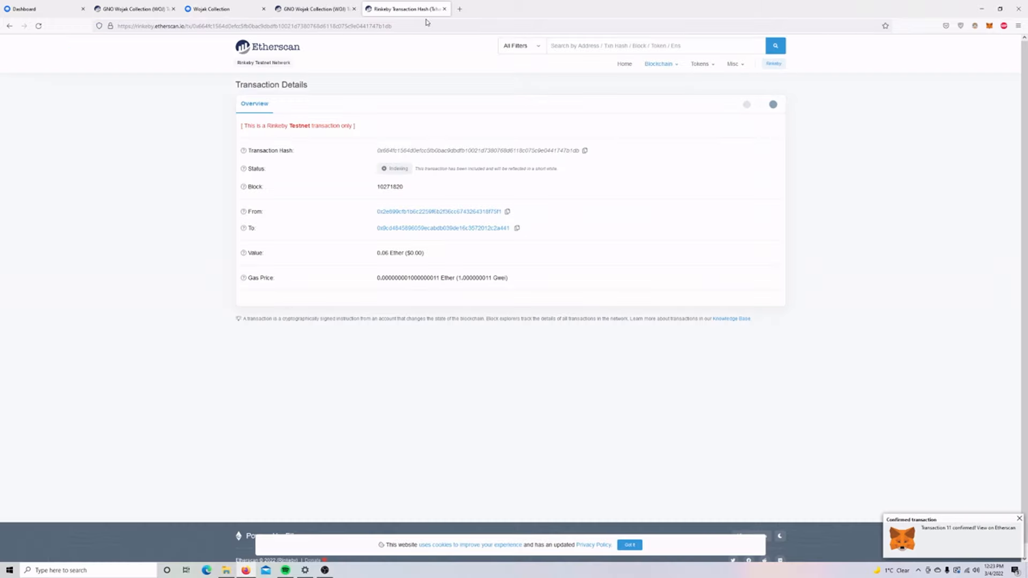
Go to testnets.opensea.io in a new browser tab.
key(ctrl+t)
text(testnets.opena)
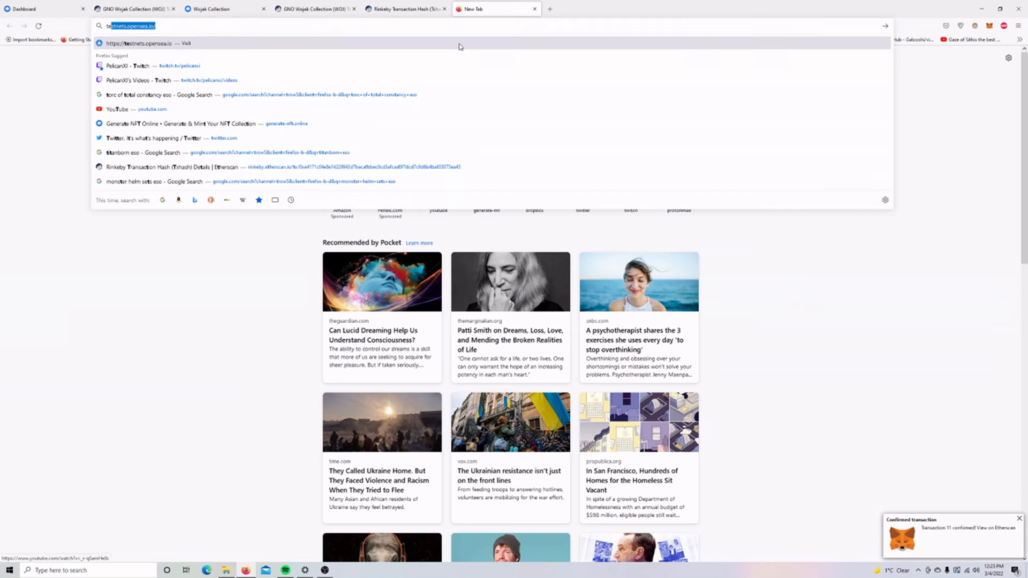
key(BackSpace)
text(sea.io)
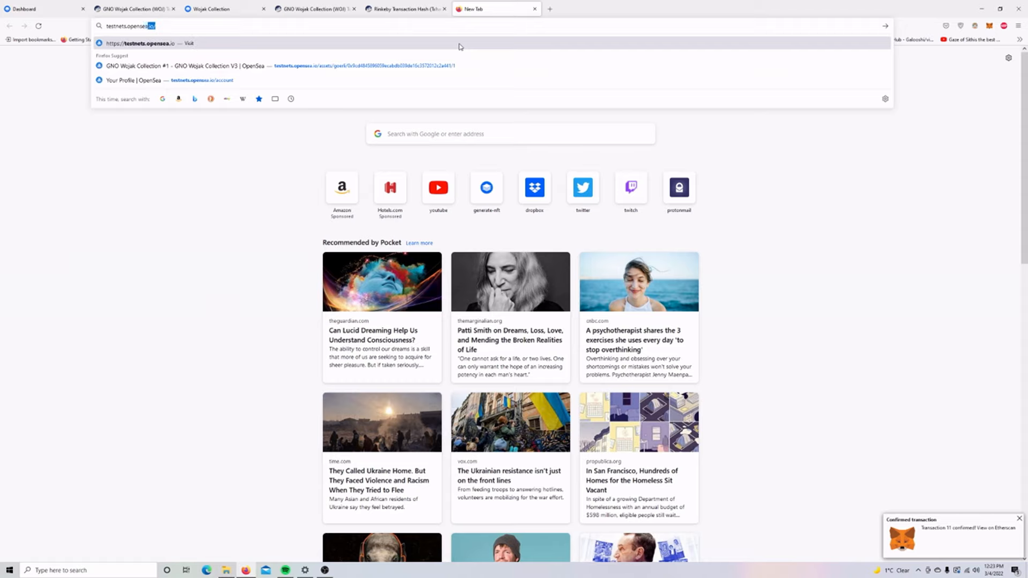
key(Return)
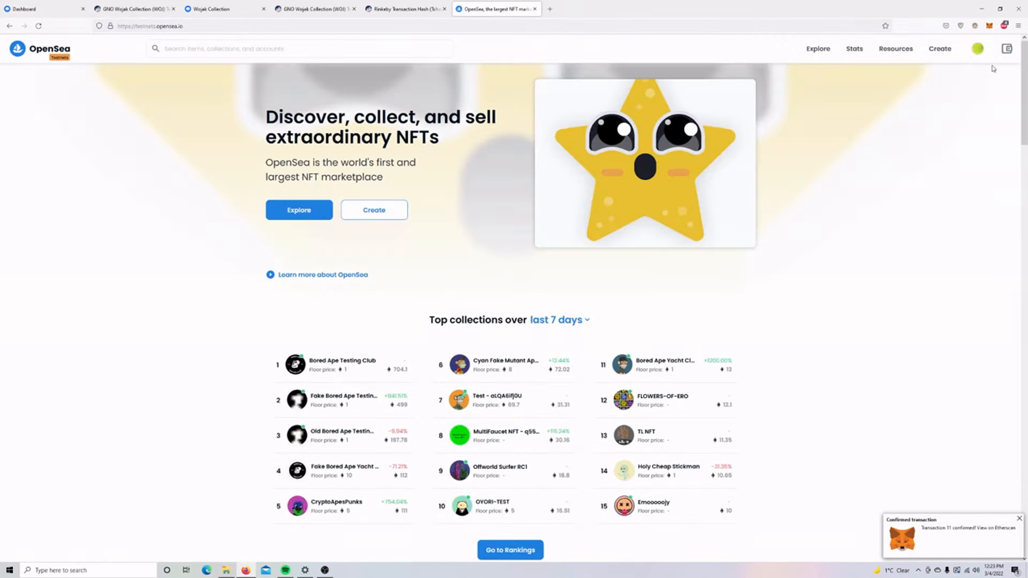
Check the wallet balance and view the profile's collected NFTs, glancing back at Etherscan.
click(1007, 49)
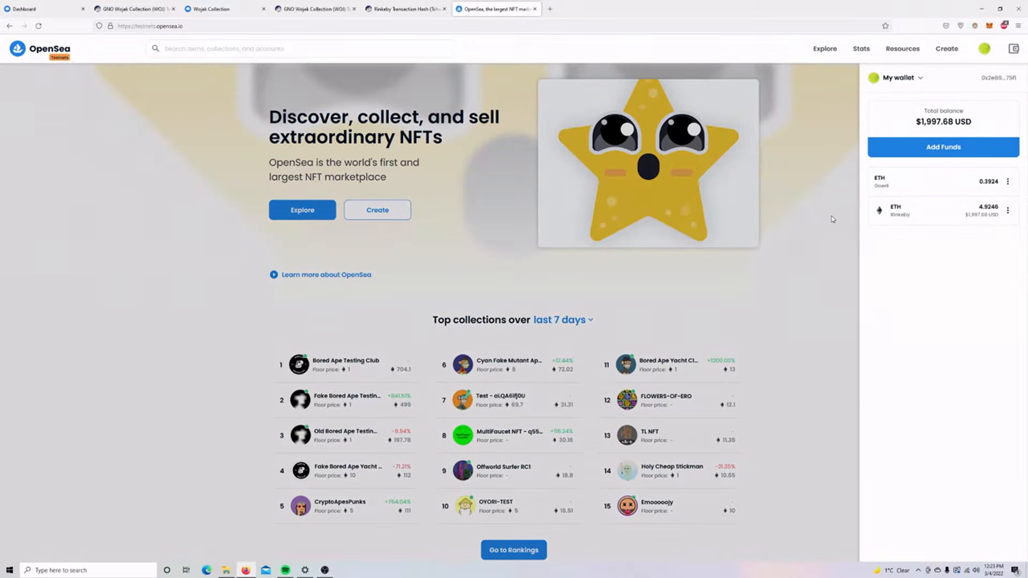
click(818, 212)
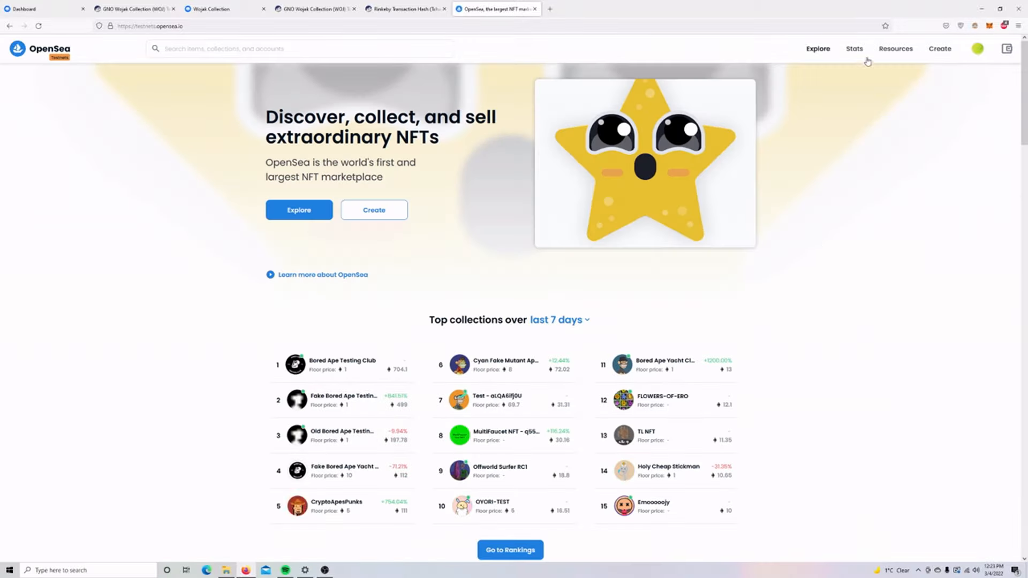
click(977, 49)
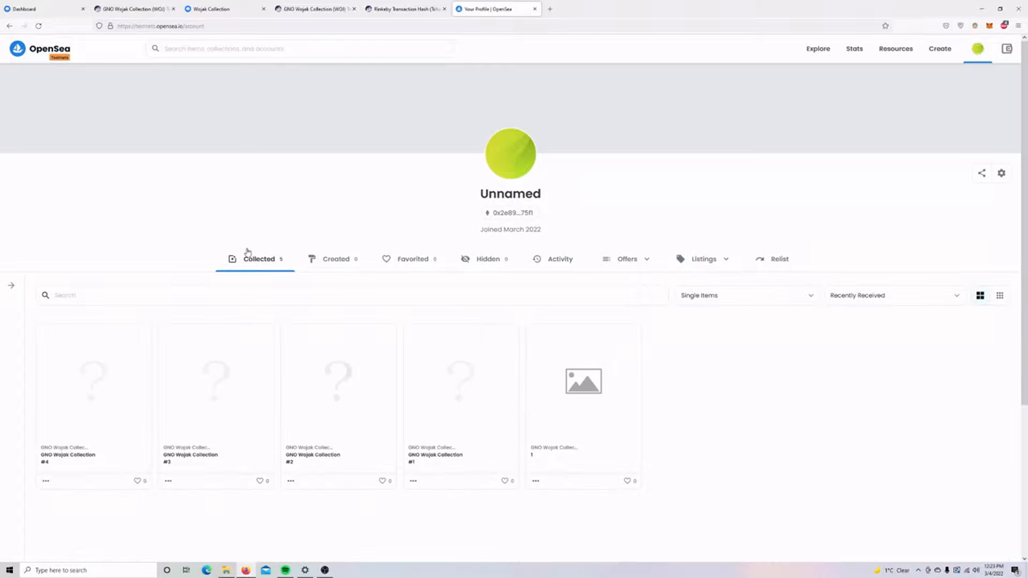
scroll(252, 215, down, 1)
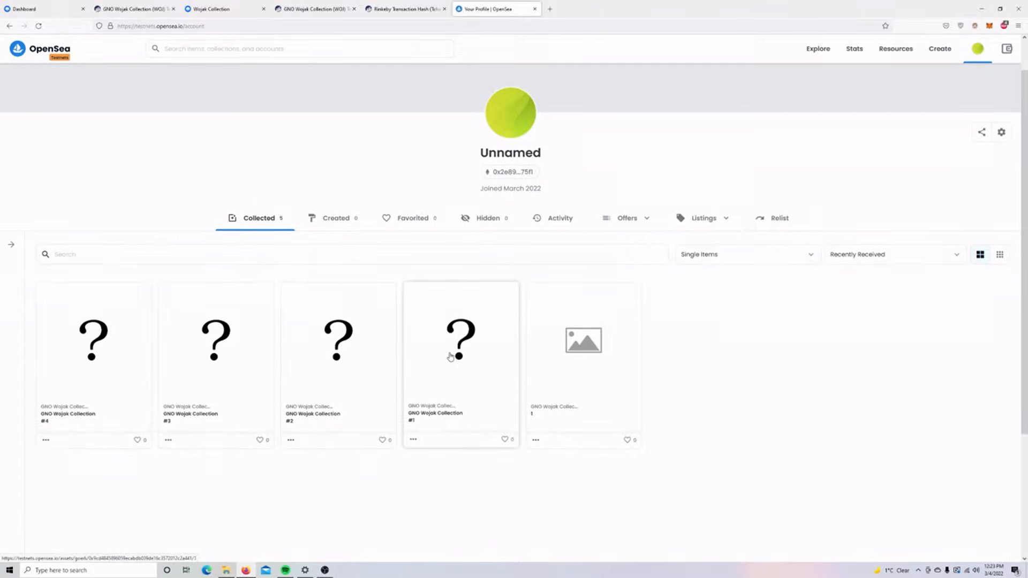
scroll(444, 290, up, 1)
click(389, 11)
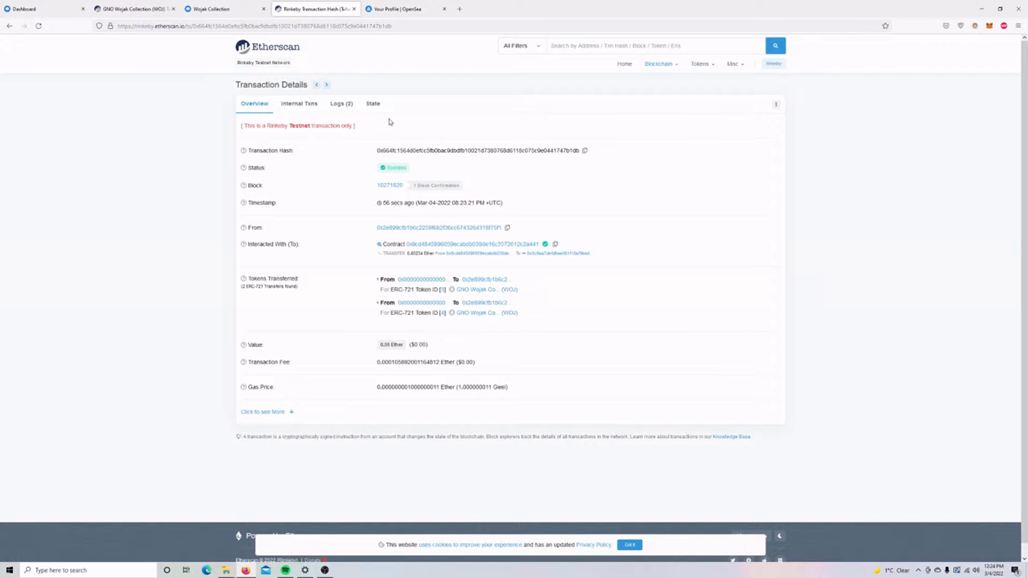
click(384, 10)
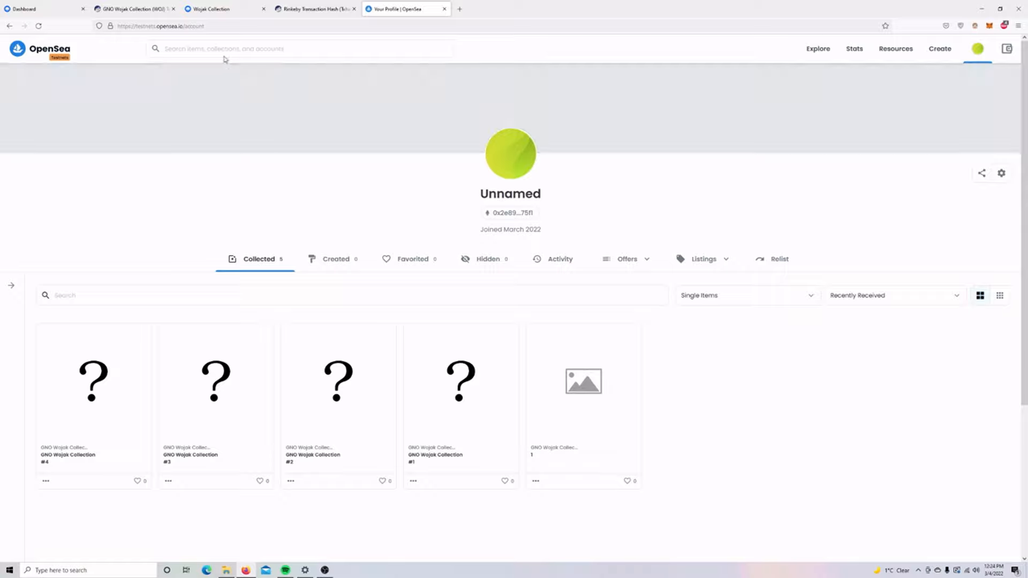
Turn on Reveal in the Mint Manager and approve the transaction in MetaMask.
click(50, 10)
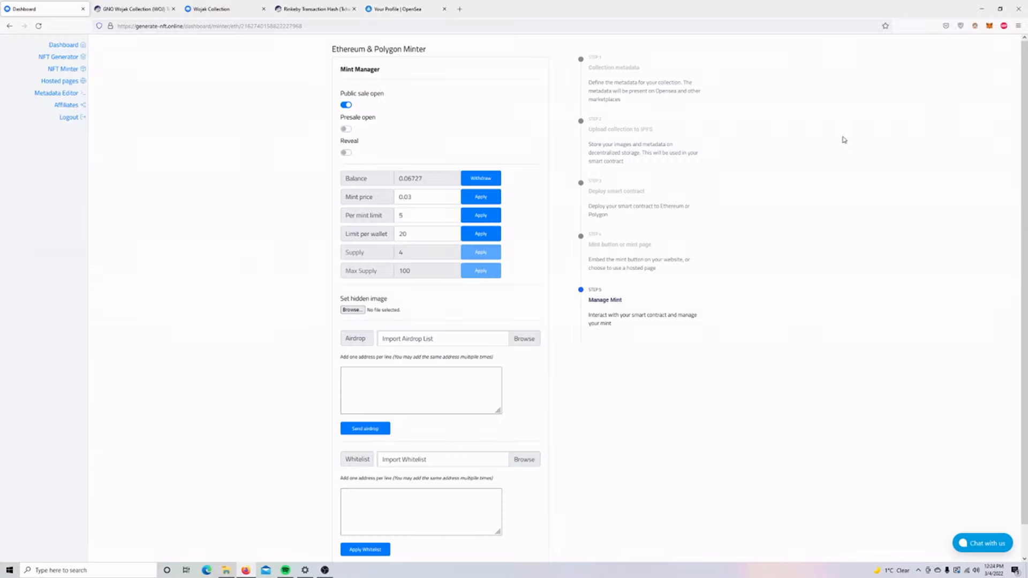
click(346, 154)
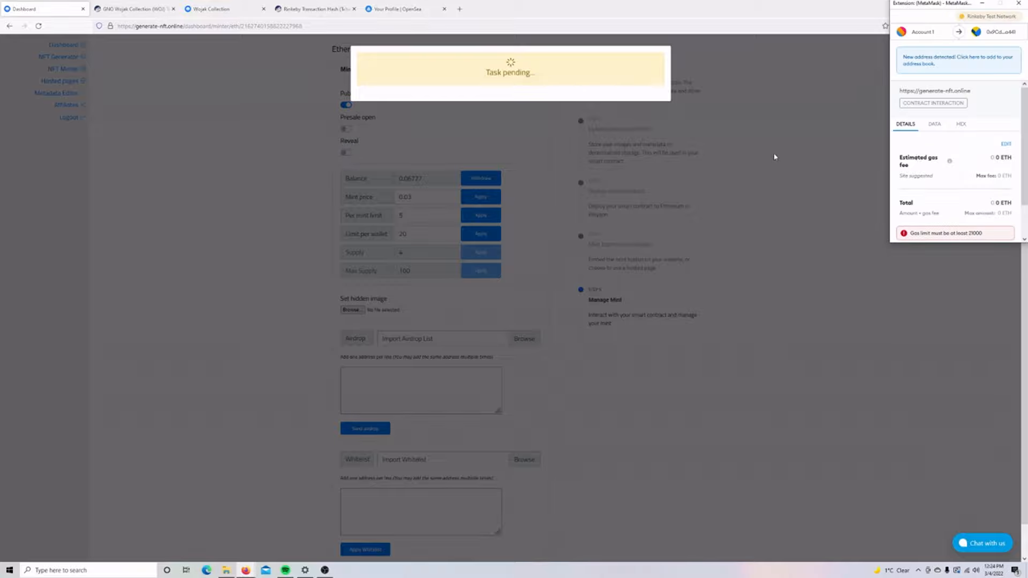
scroll(1008, 166, down, 2)
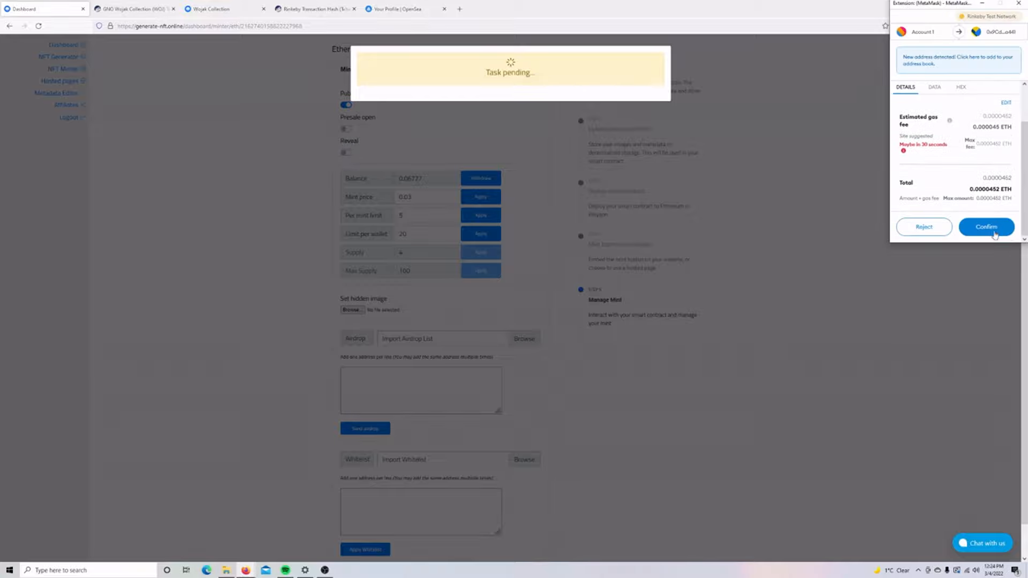
click(989, 227)
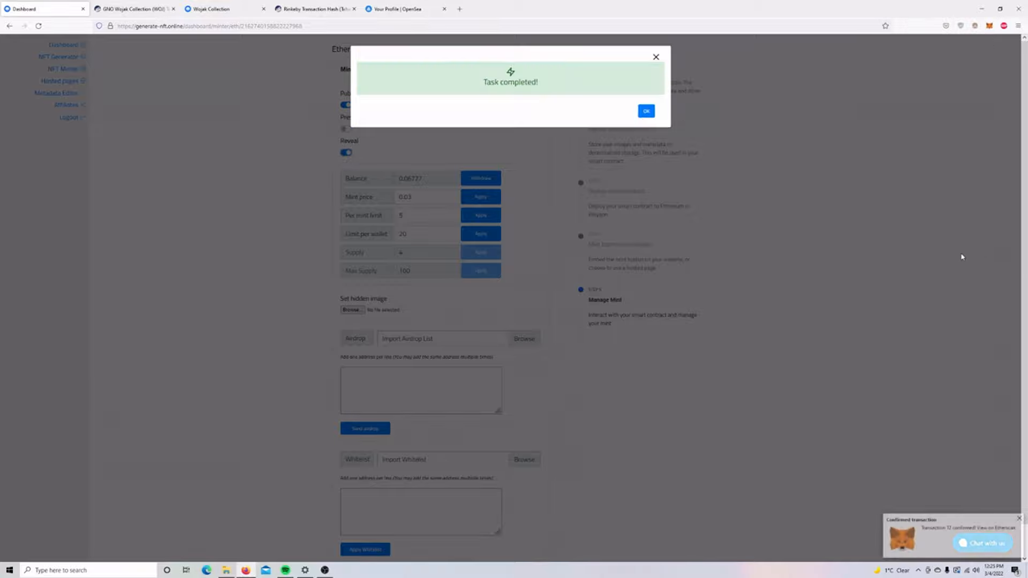
click(647, 111)
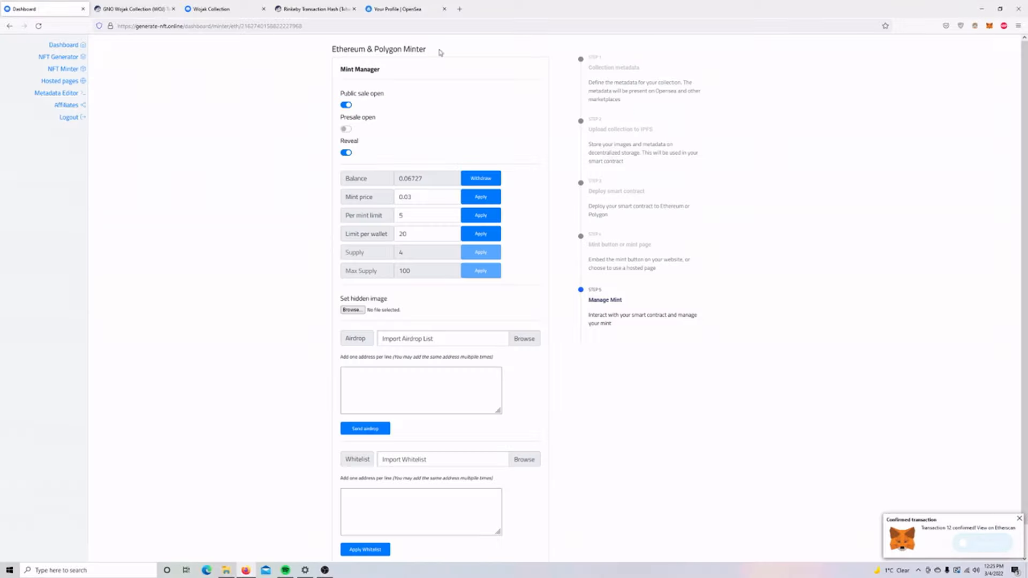
Query tokenURI for token 1 on Etherscan, which now returns an ipfs:// address.
click(151, 14)
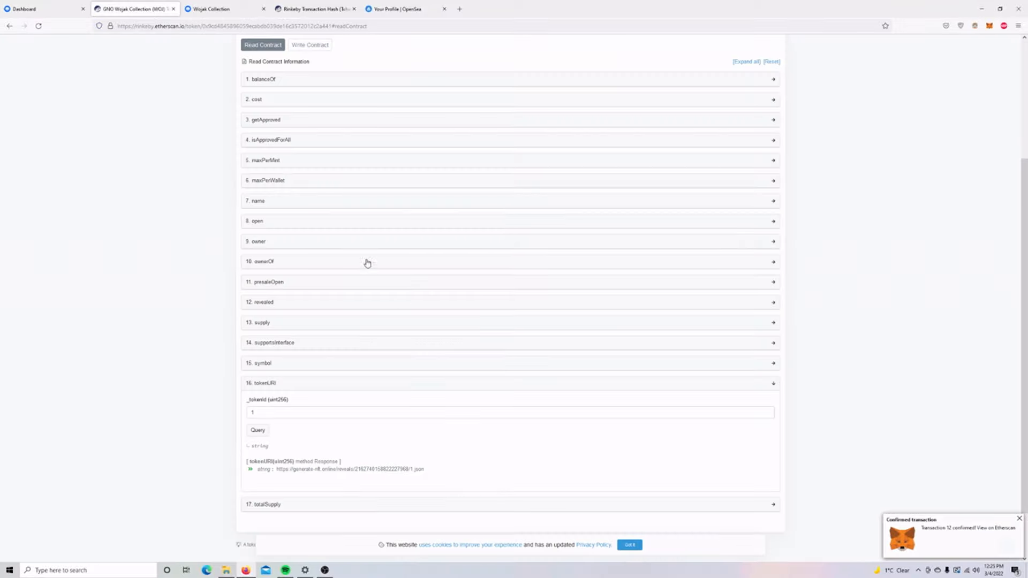
click(258, 430)
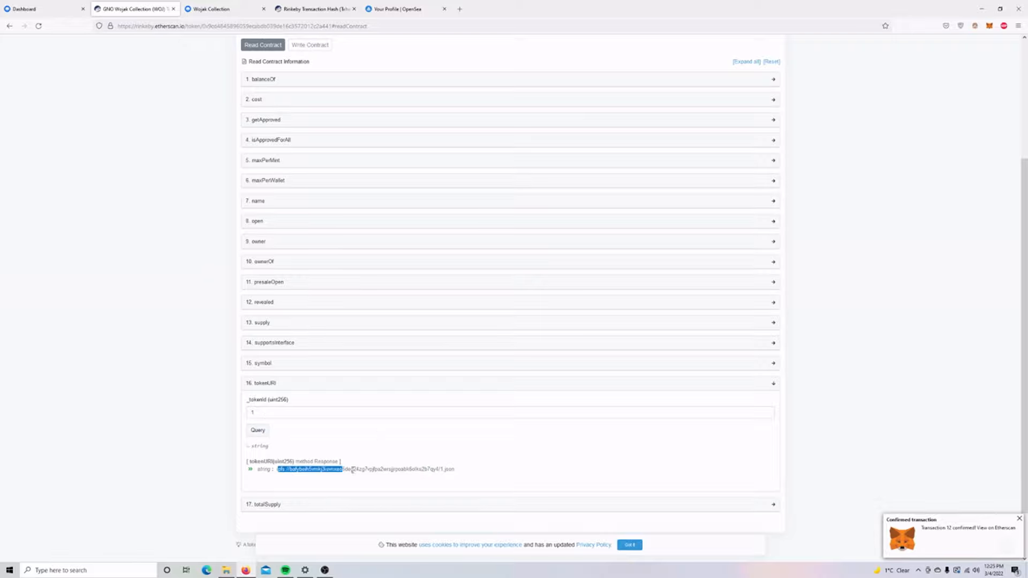
click(466, 475)
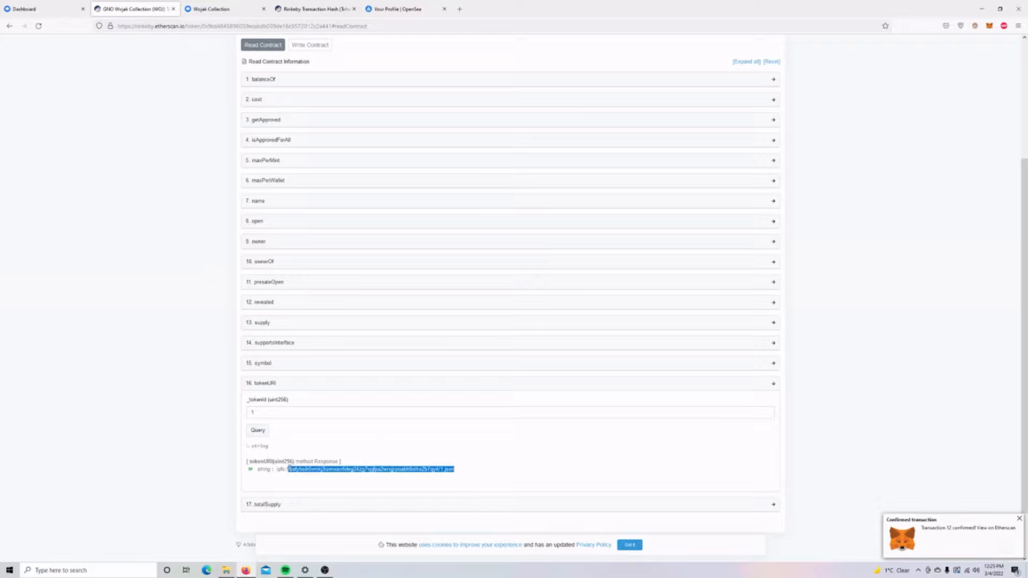
click(399, 9)
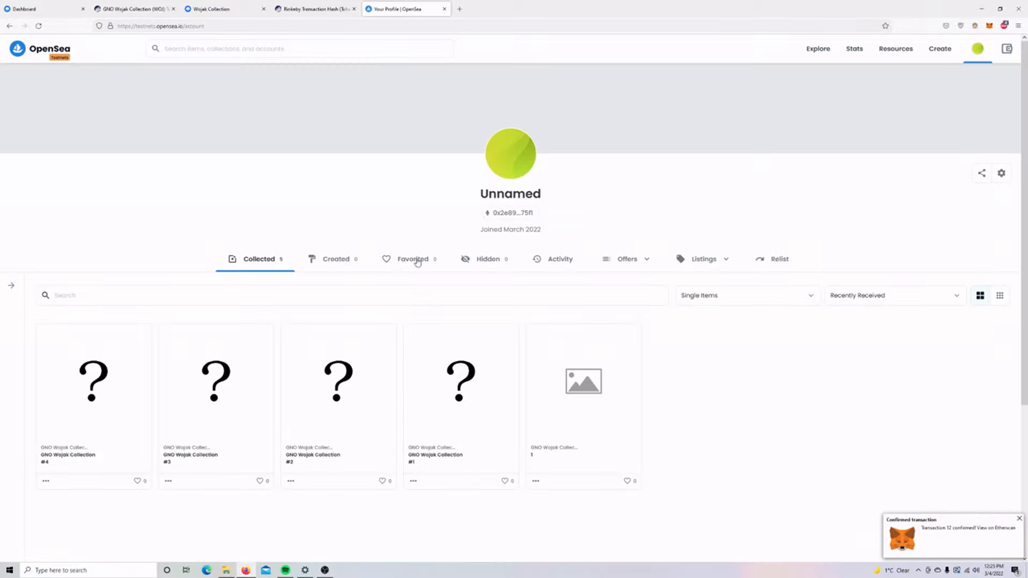
Open Wojak Collection #4, refresh its metadata, and review its six revealed properties.
click(94, 380)
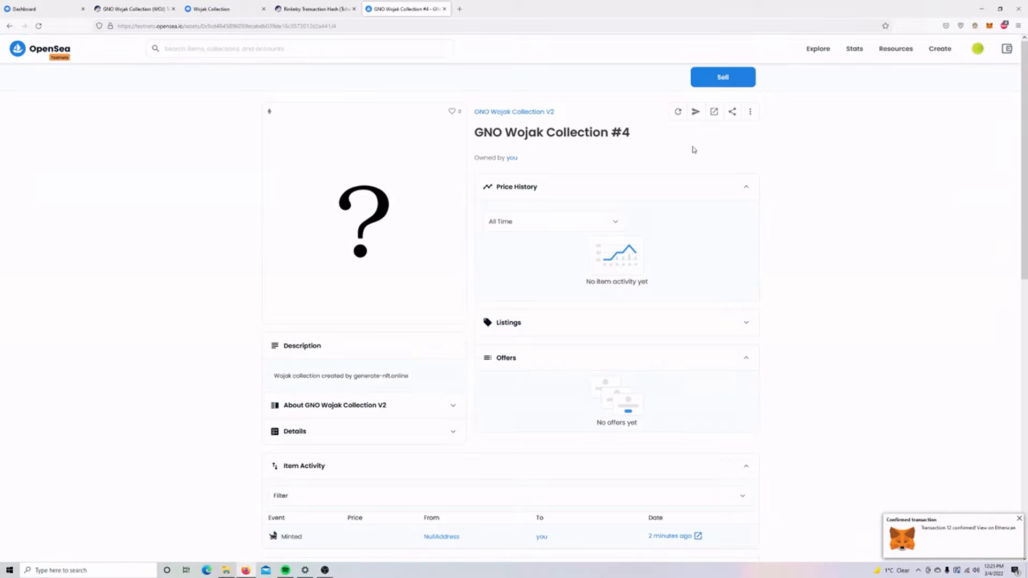
click(679, 112)
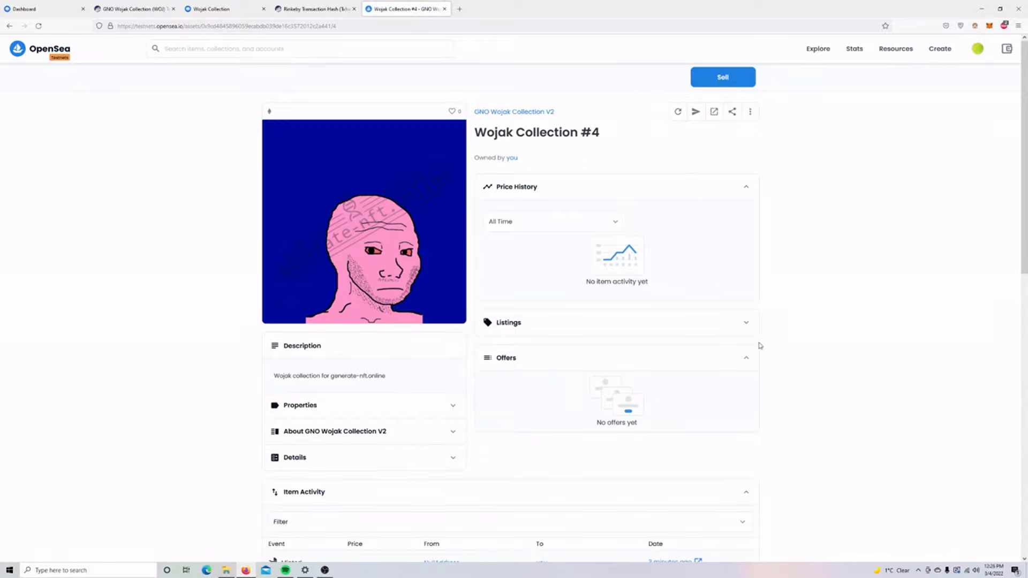
scroll(332, 371, down, 2)
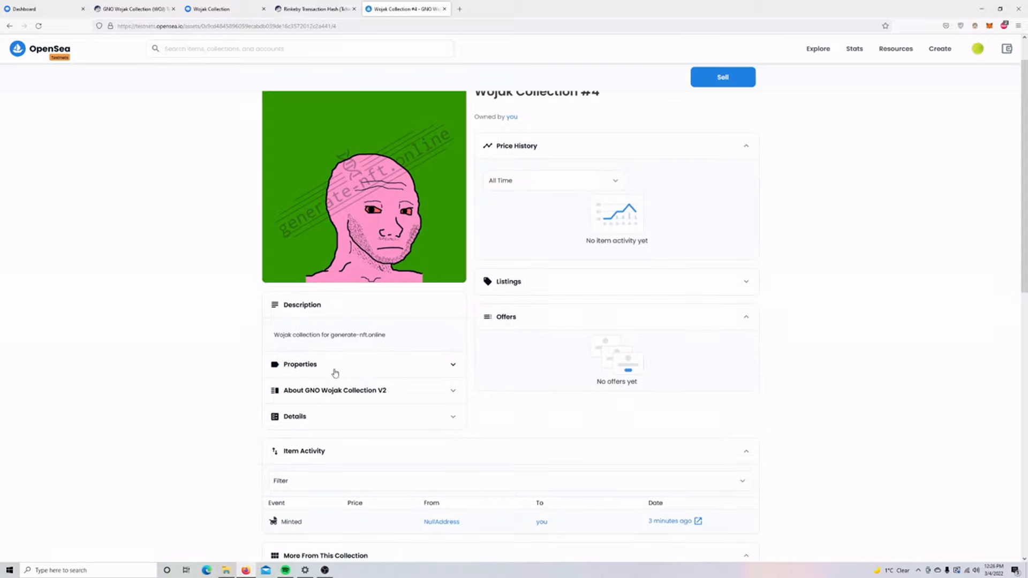
click(319, 321)
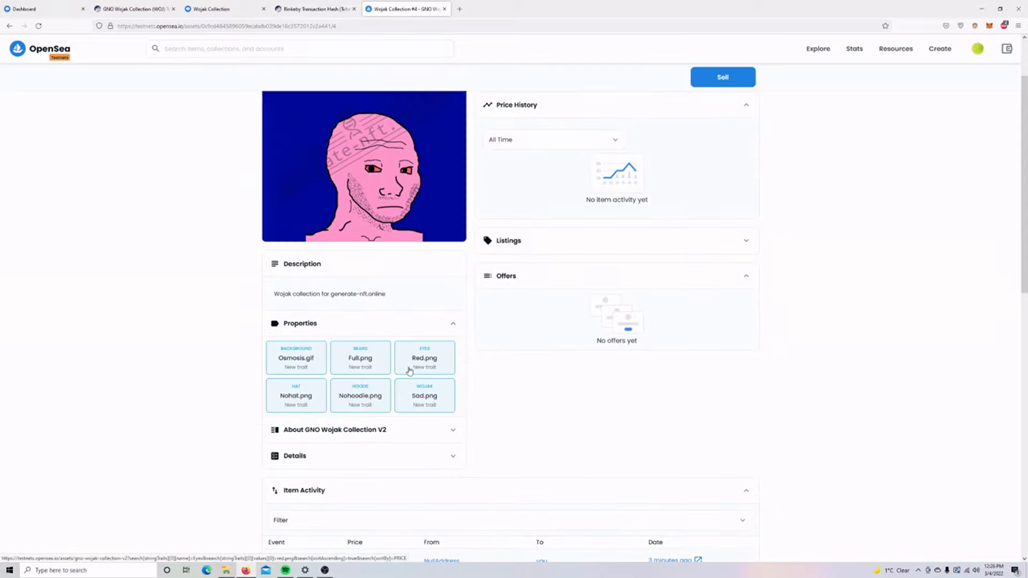
scroll(417, 361, down, 1)
scroll(427, 358, down, 4)
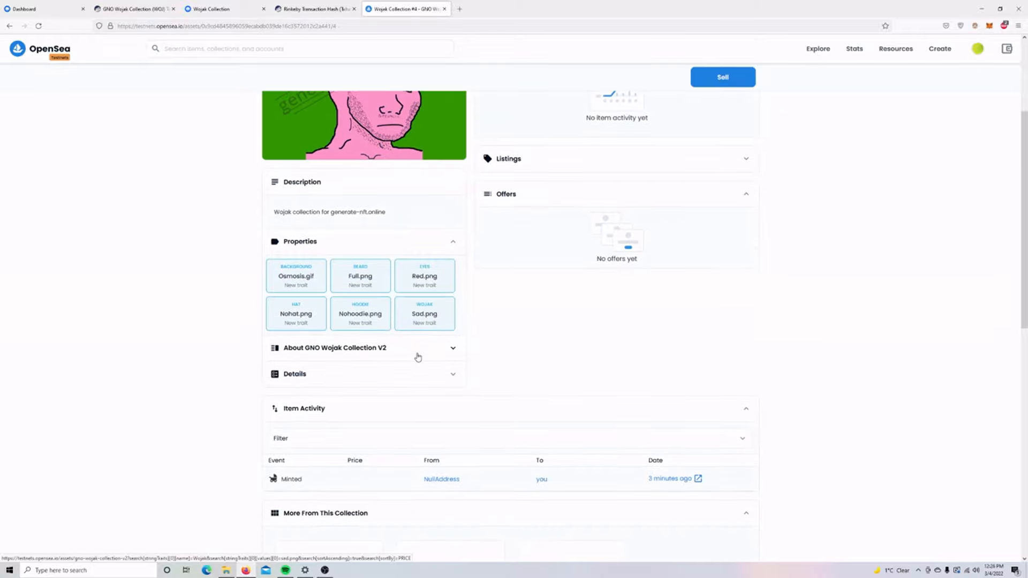
scroll(441, 342, up, 3)
scroll(445, 335, down, 3)
scroll(454, 329, down, 2)
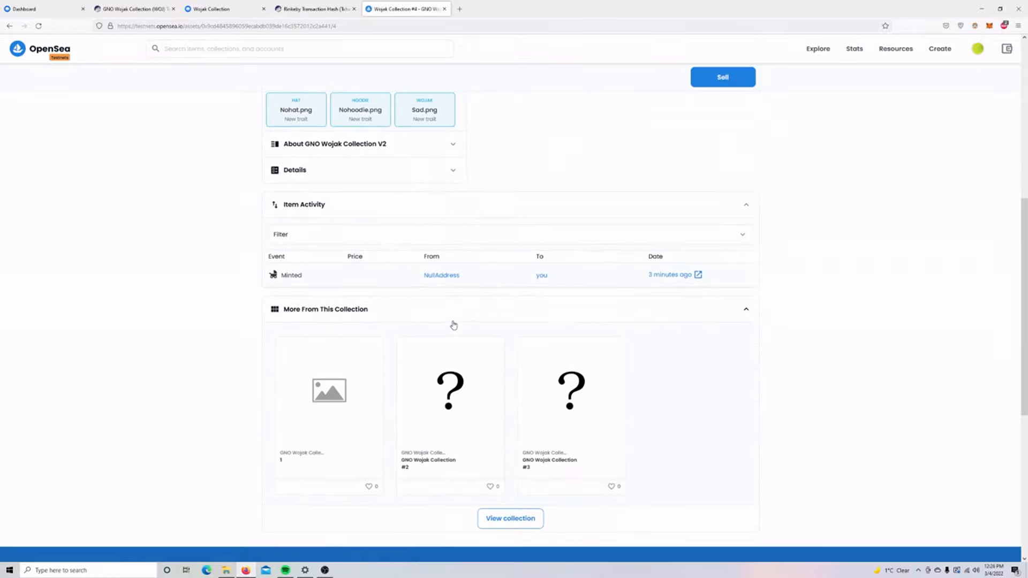
scroll(452, 323, up, 9)
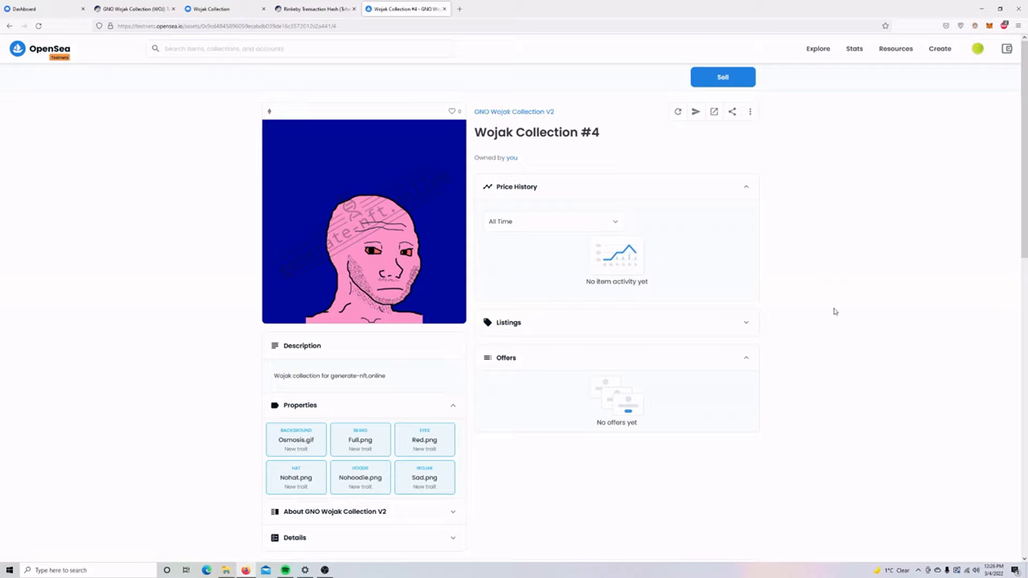
List Wojak Collection #4 at a fixed 0.05 ETH, confirming both wallet transactions and signing the listing.
click(728, 77)
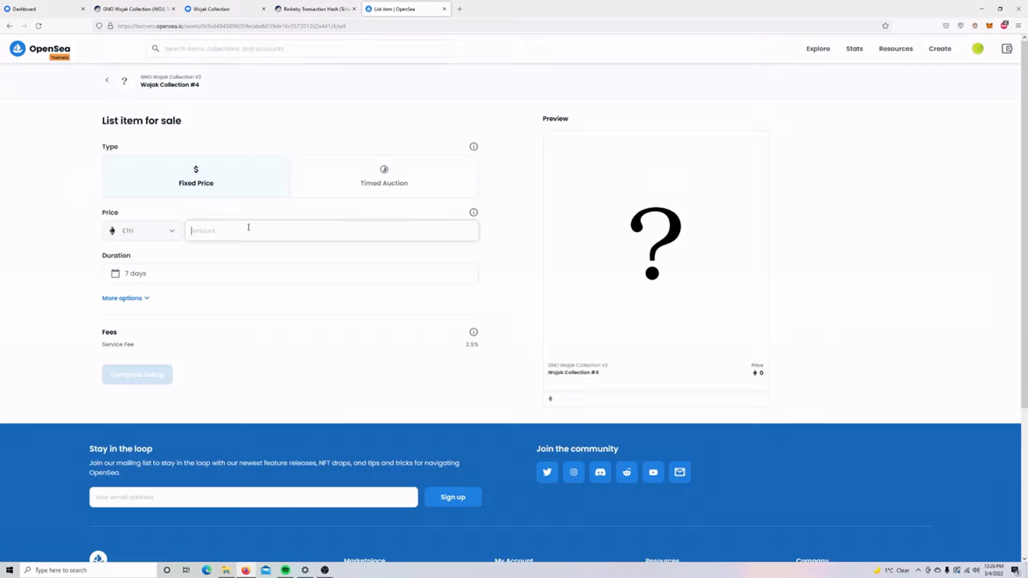
text(0.05)
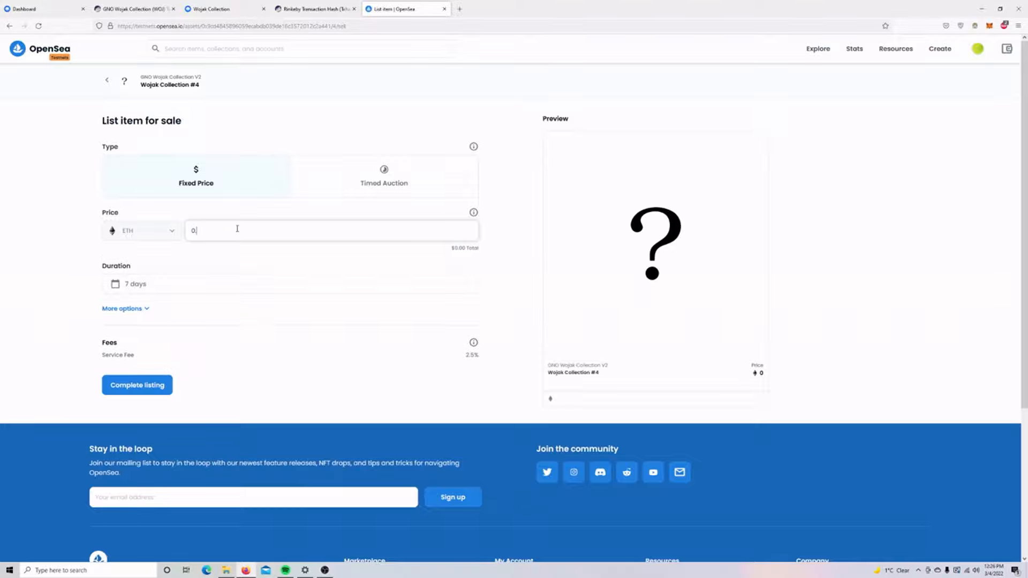
click(150, 388)
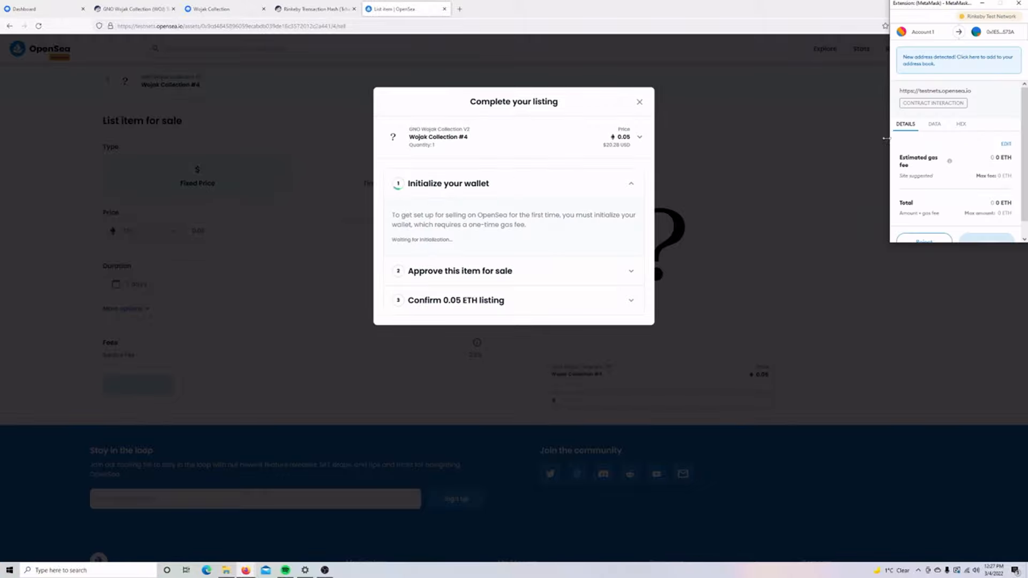
scroll(1000, 166, down, 1)
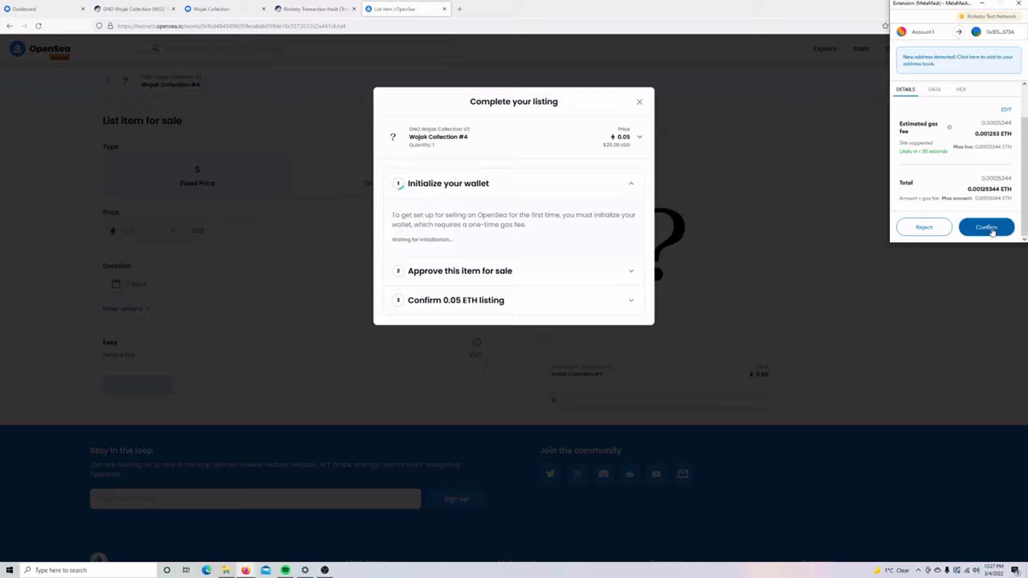
click(987, 227)
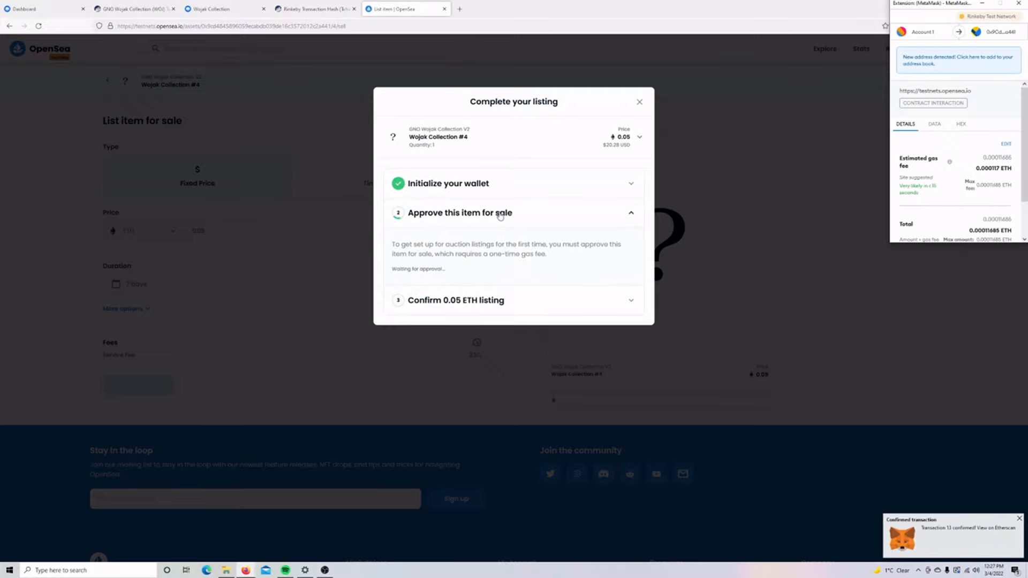
scroll(964, 159, down, 2)
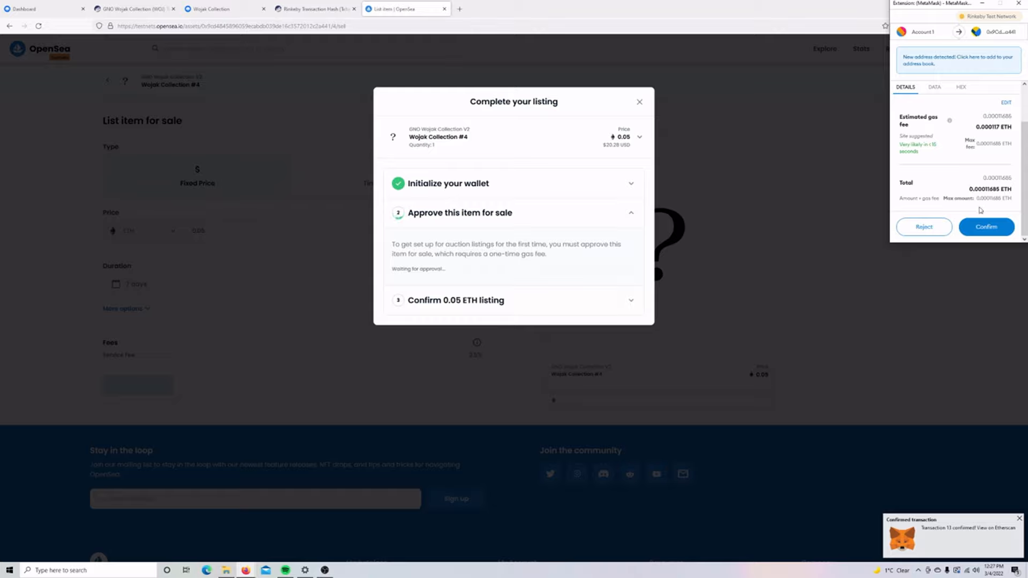
click(985, 228)
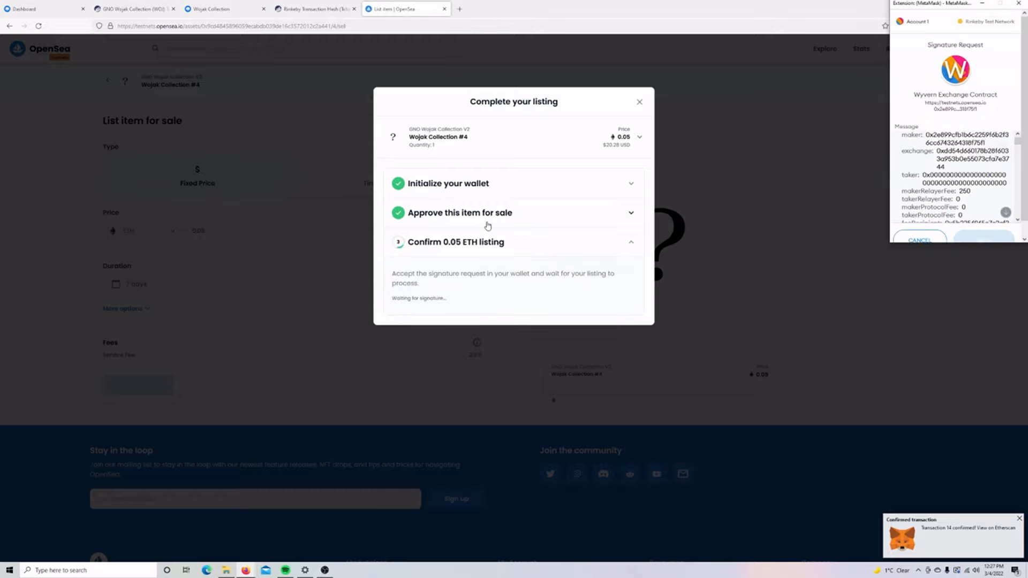
scroll(975, 165, down, 2)
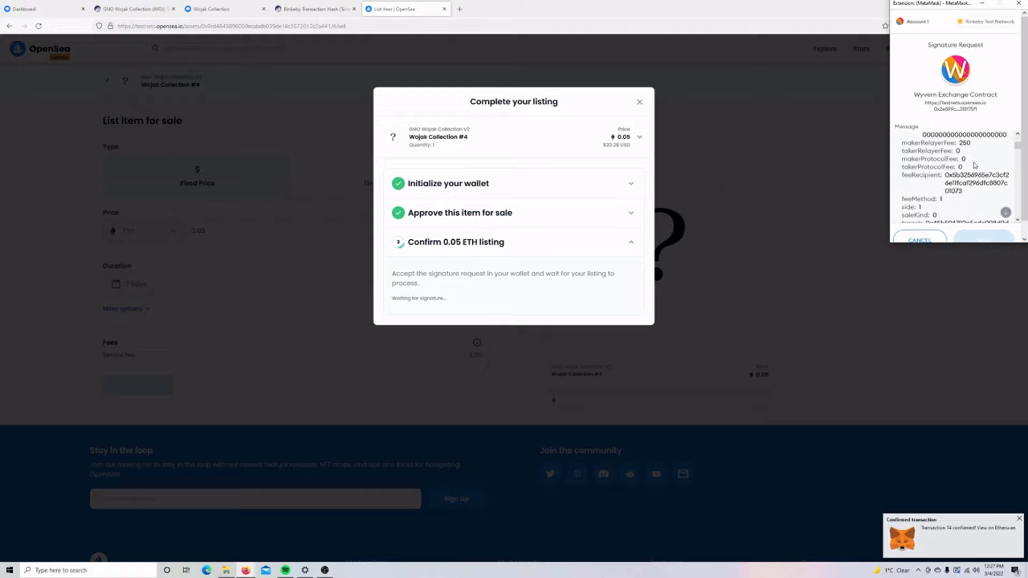
scroll(975, 165, down, 10)
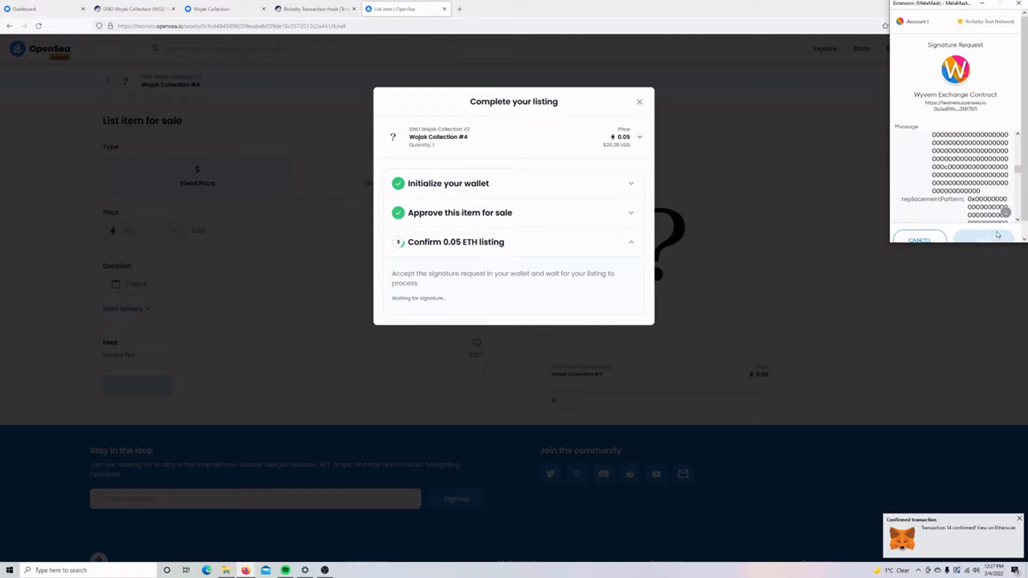
scroll(994, 235, down, 5)
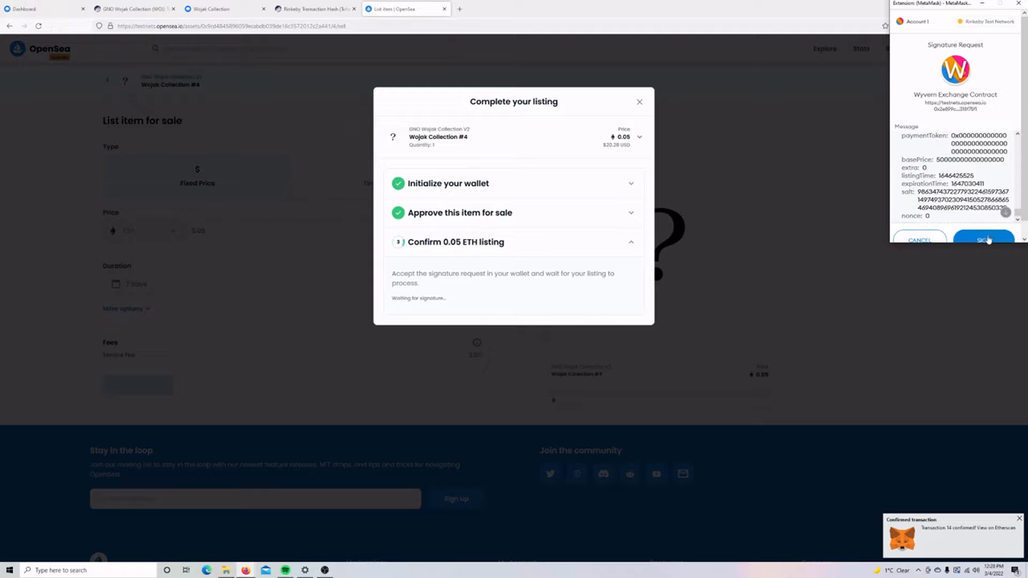
click(987, 238)
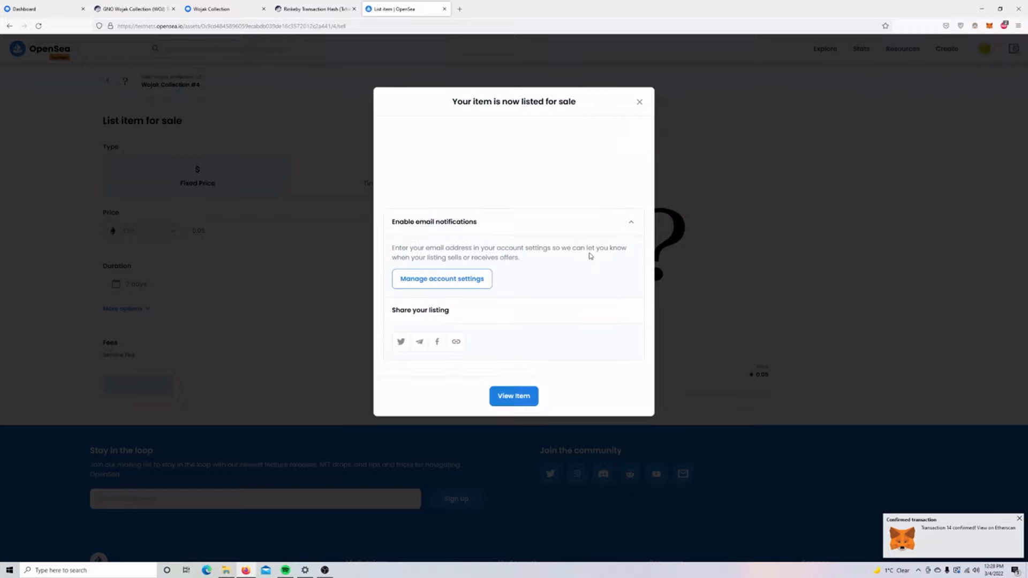
Open the listed item's page and check the List event in its activity.
click(519, 399)
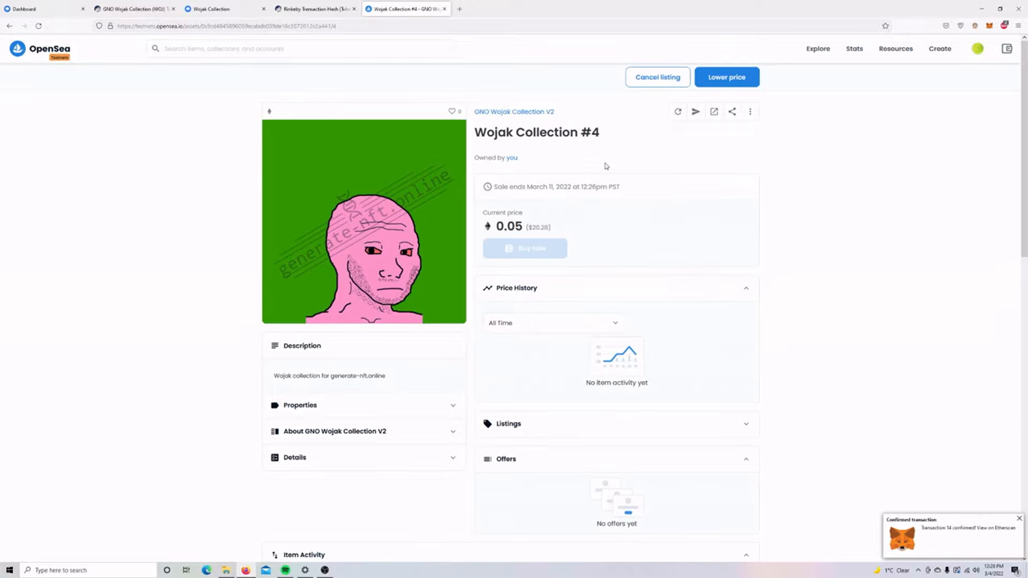
scroll(610, 163, down, 2)
scroll(618, 164, down, 3)
scroll(621, 166, up, 5)
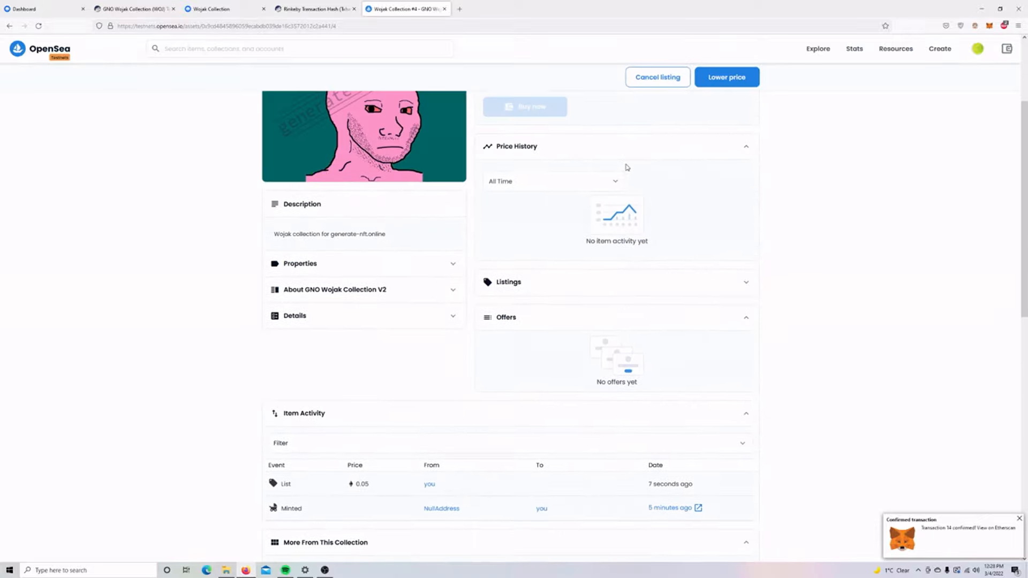